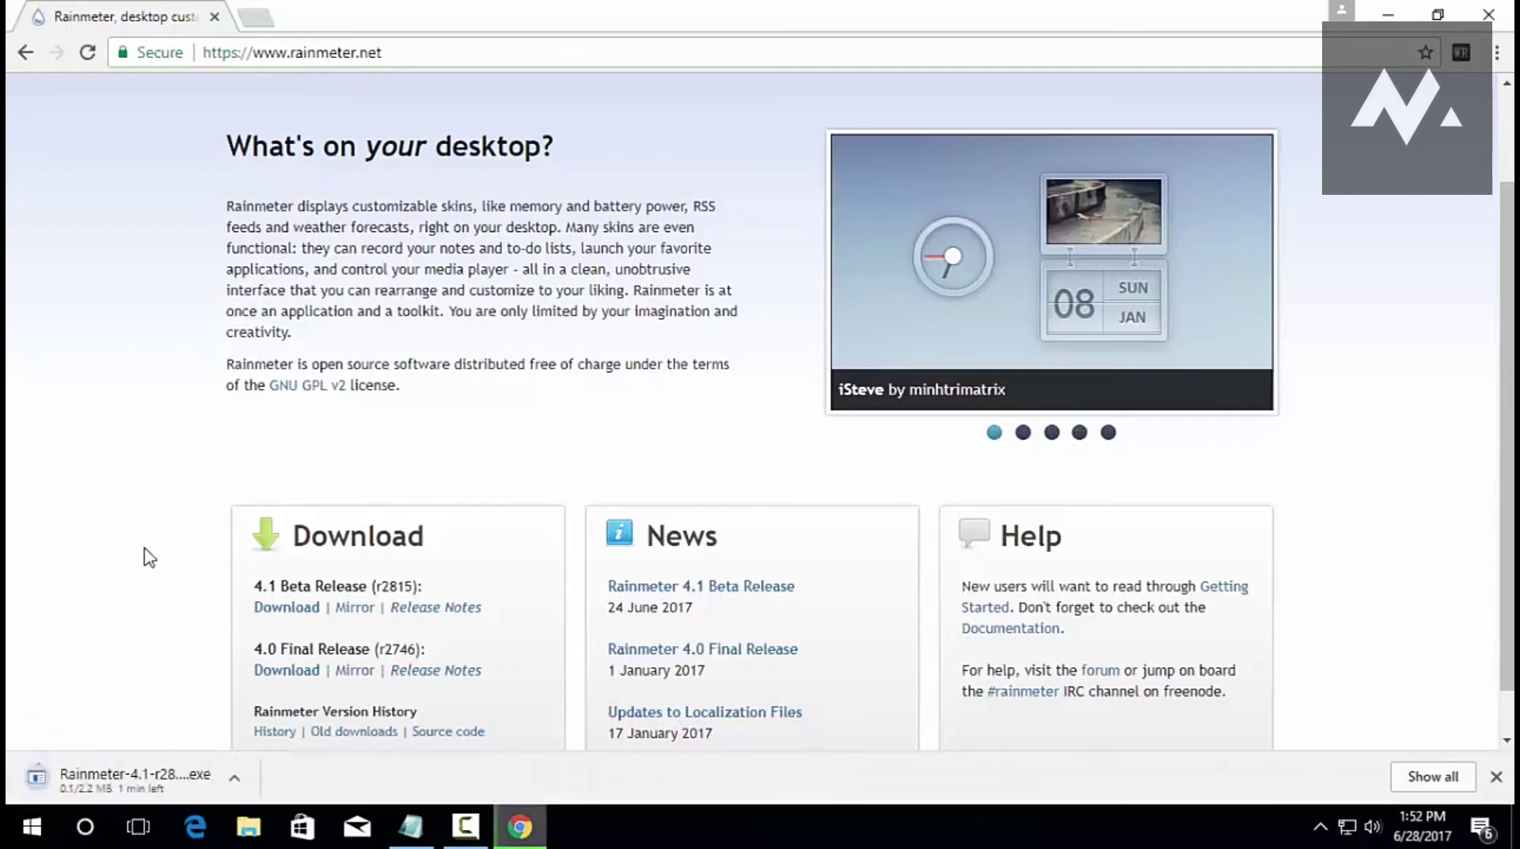
Install Rainmeter with the standard installation and run it, and unload the illustro Welcome skin.
left_click(770, 467)
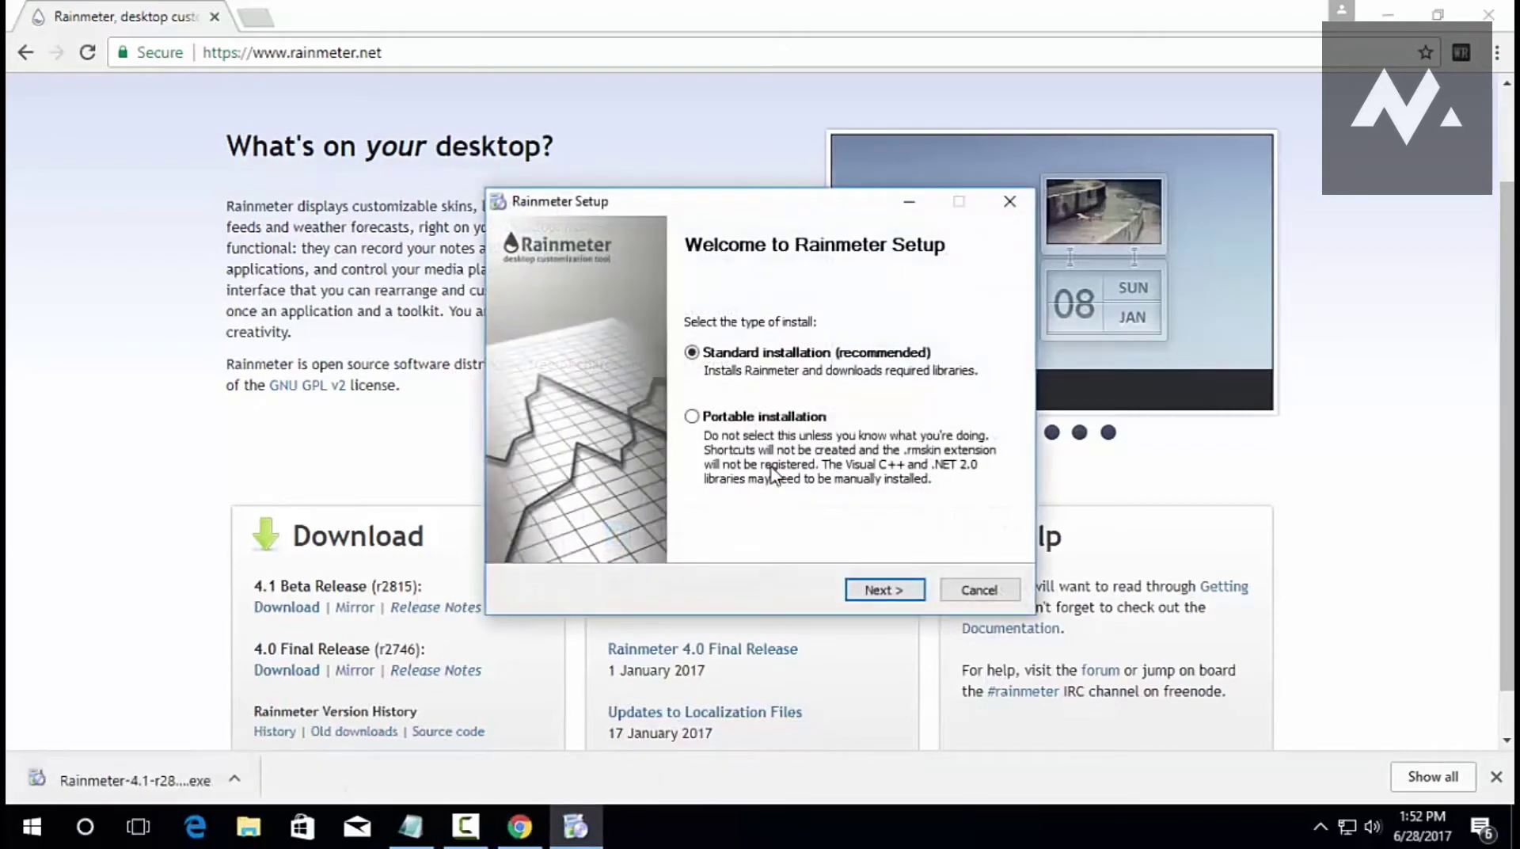
left_click(879, 592)
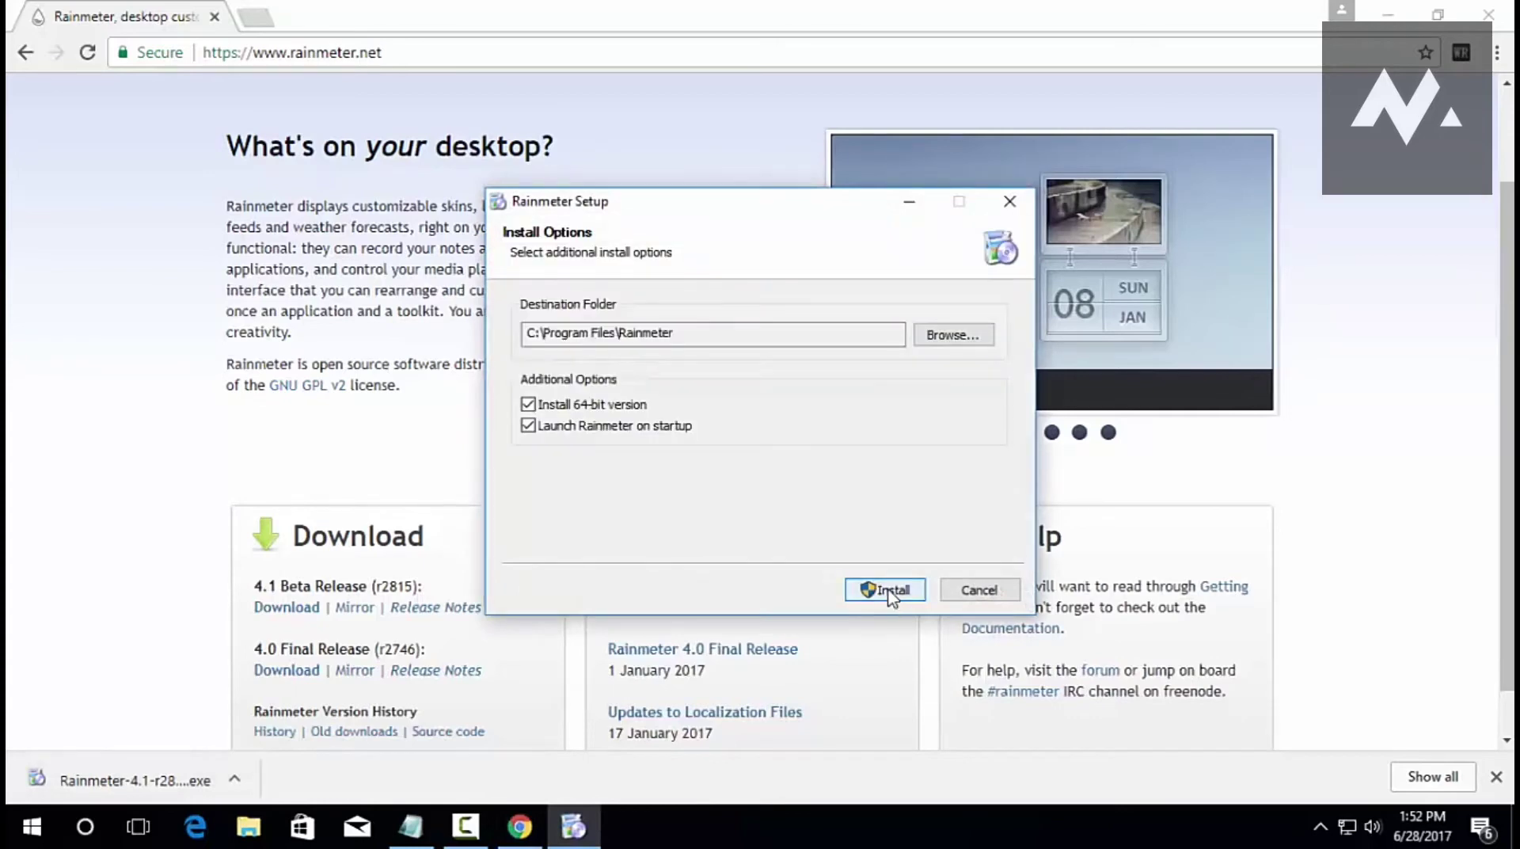
left_click(891, 592)
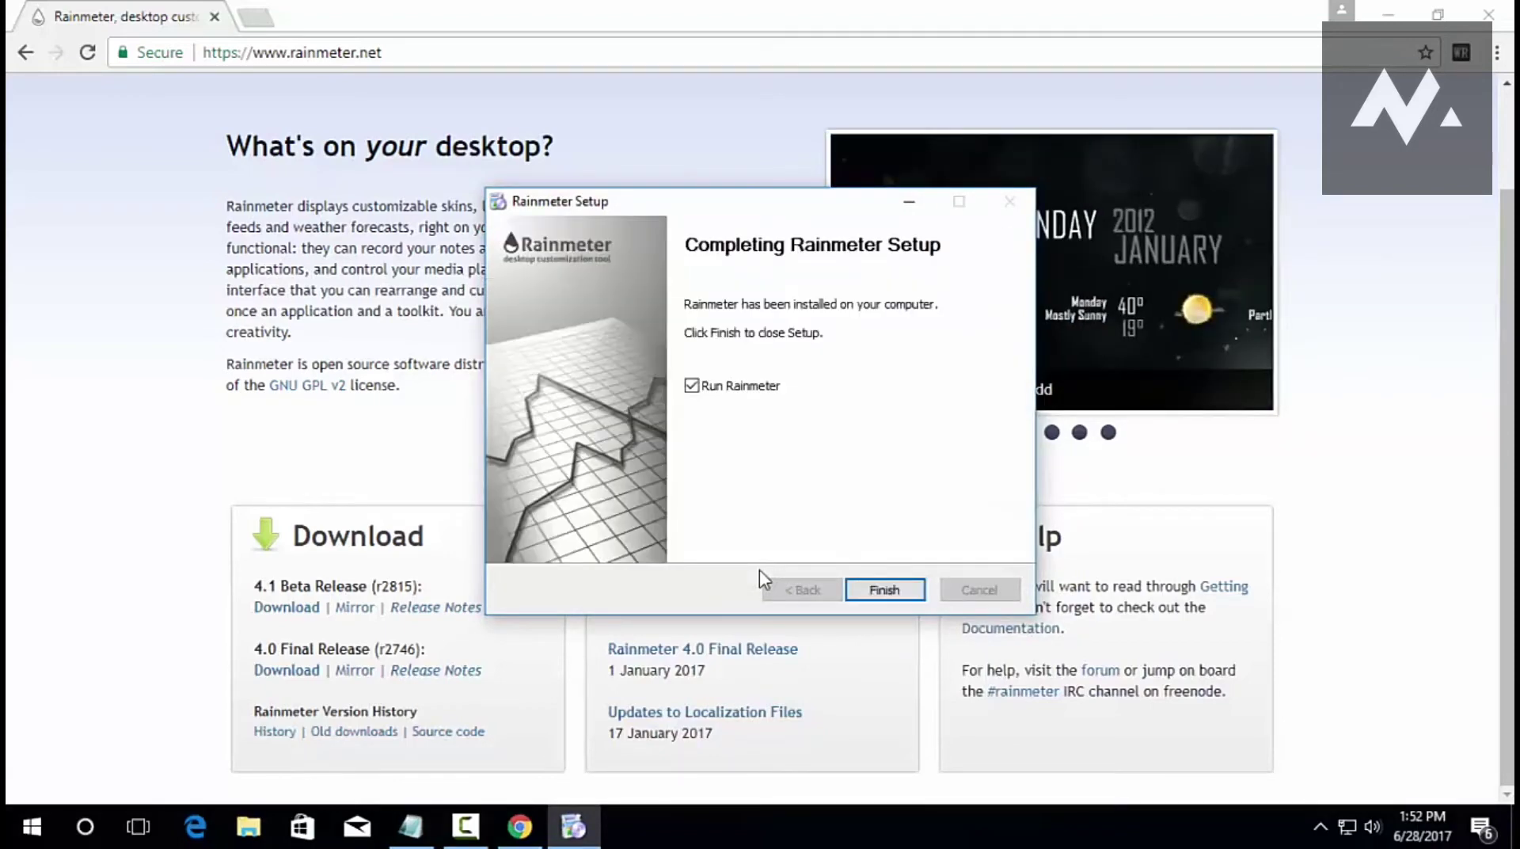
left_click(884, 590)
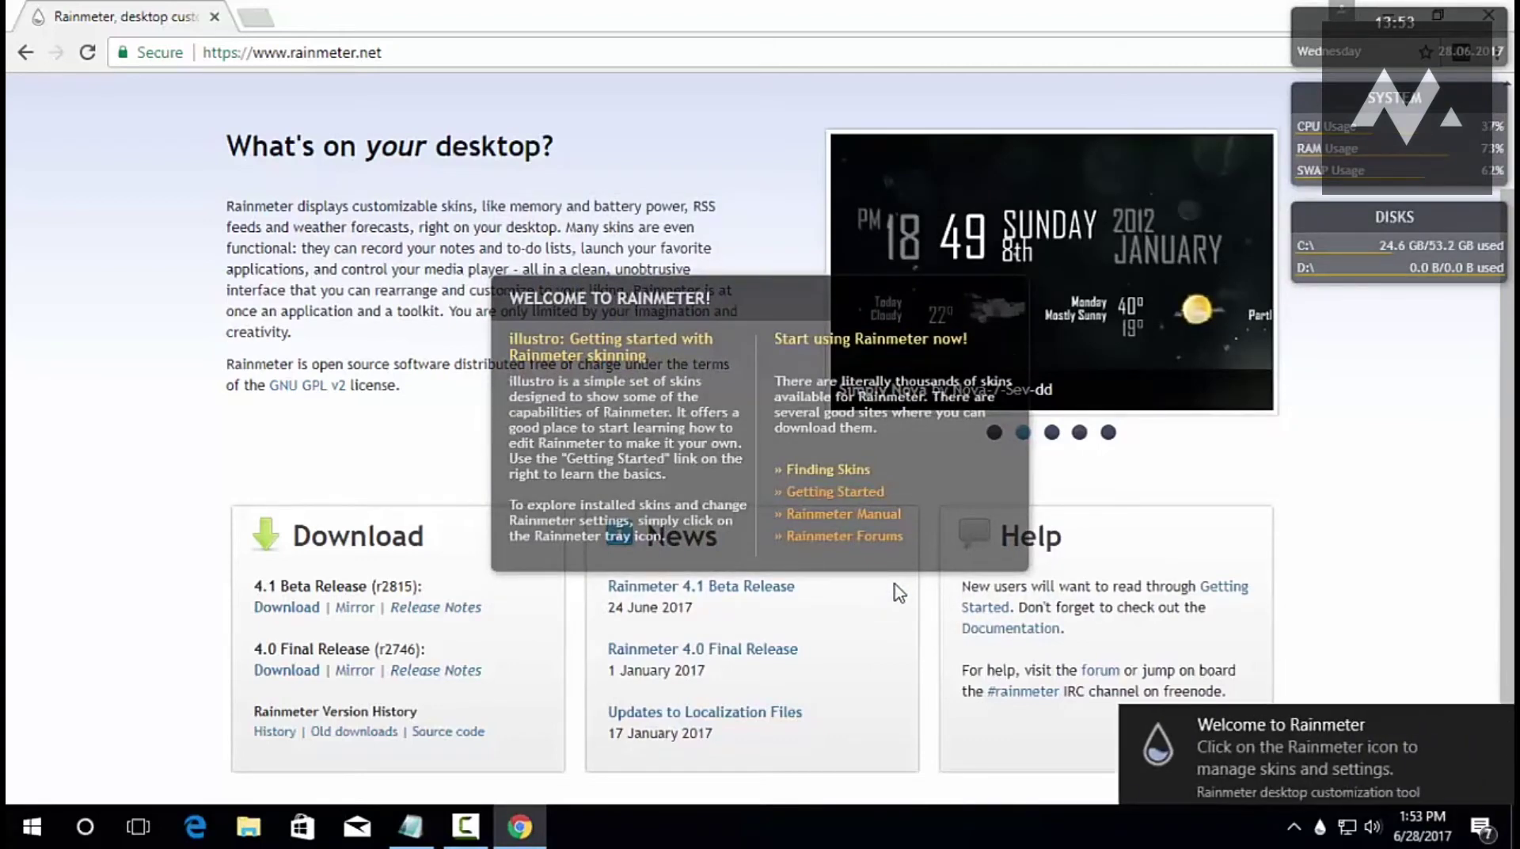
right_click(668, 450)
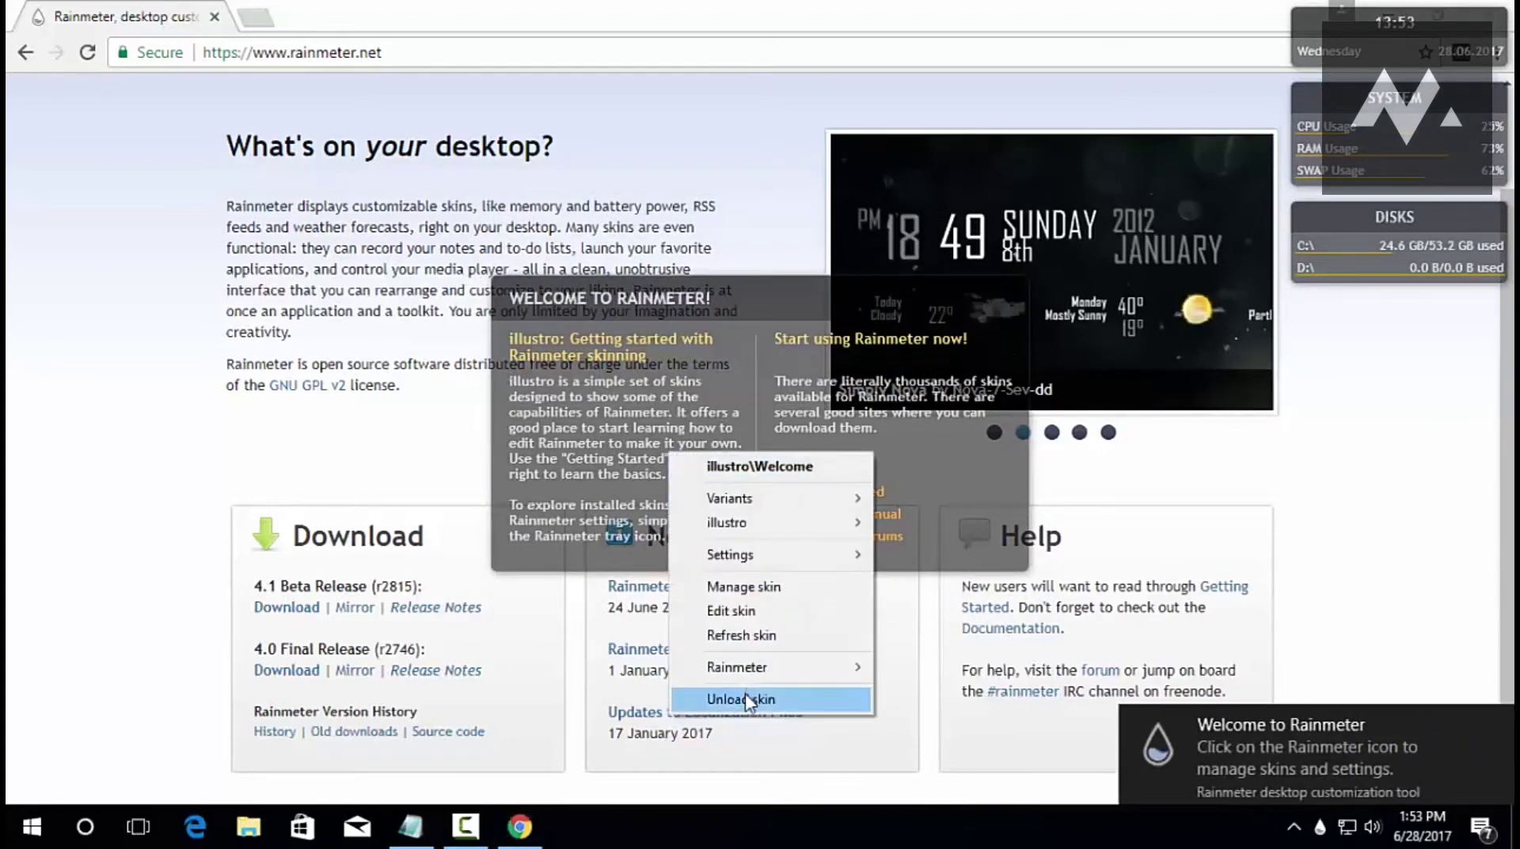
left_click(745, 692)
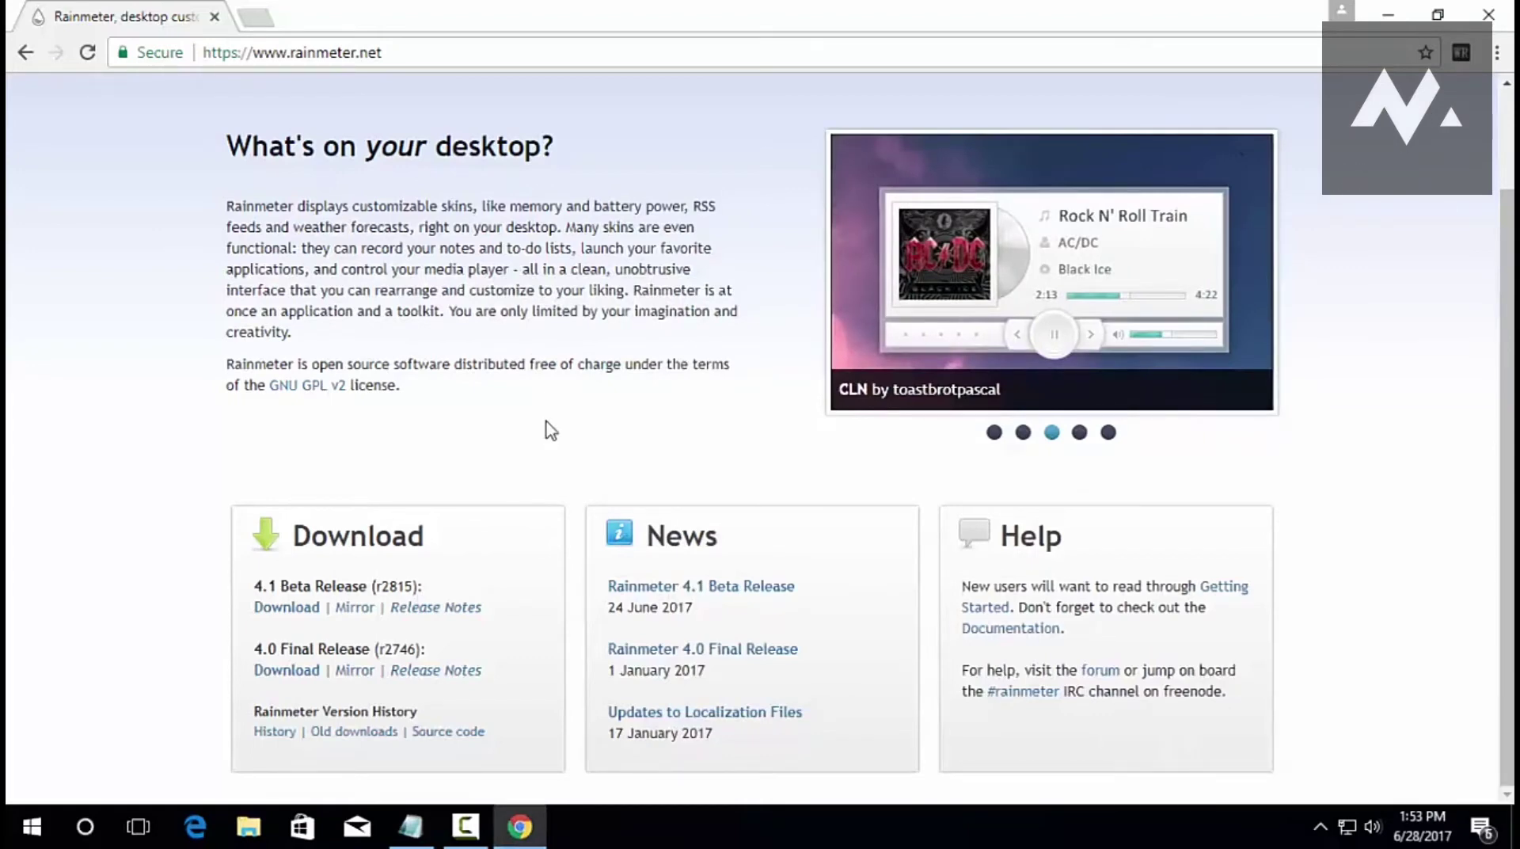
left_click(256, 19)
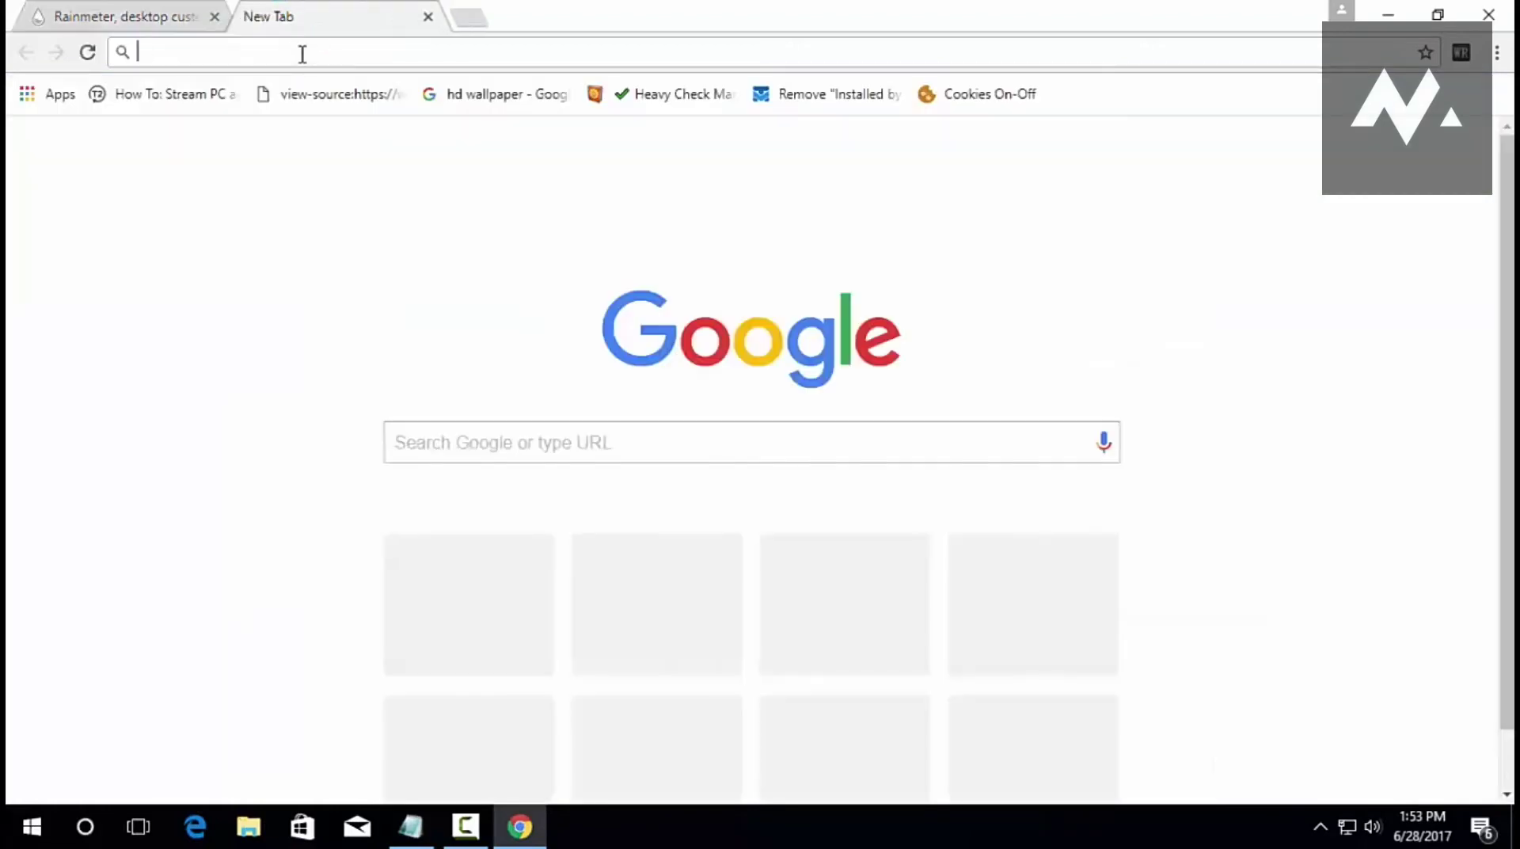
type("http://www.st2299.com/data/wallpapers/30/wp-image-58868931.jpg")
key("Return")
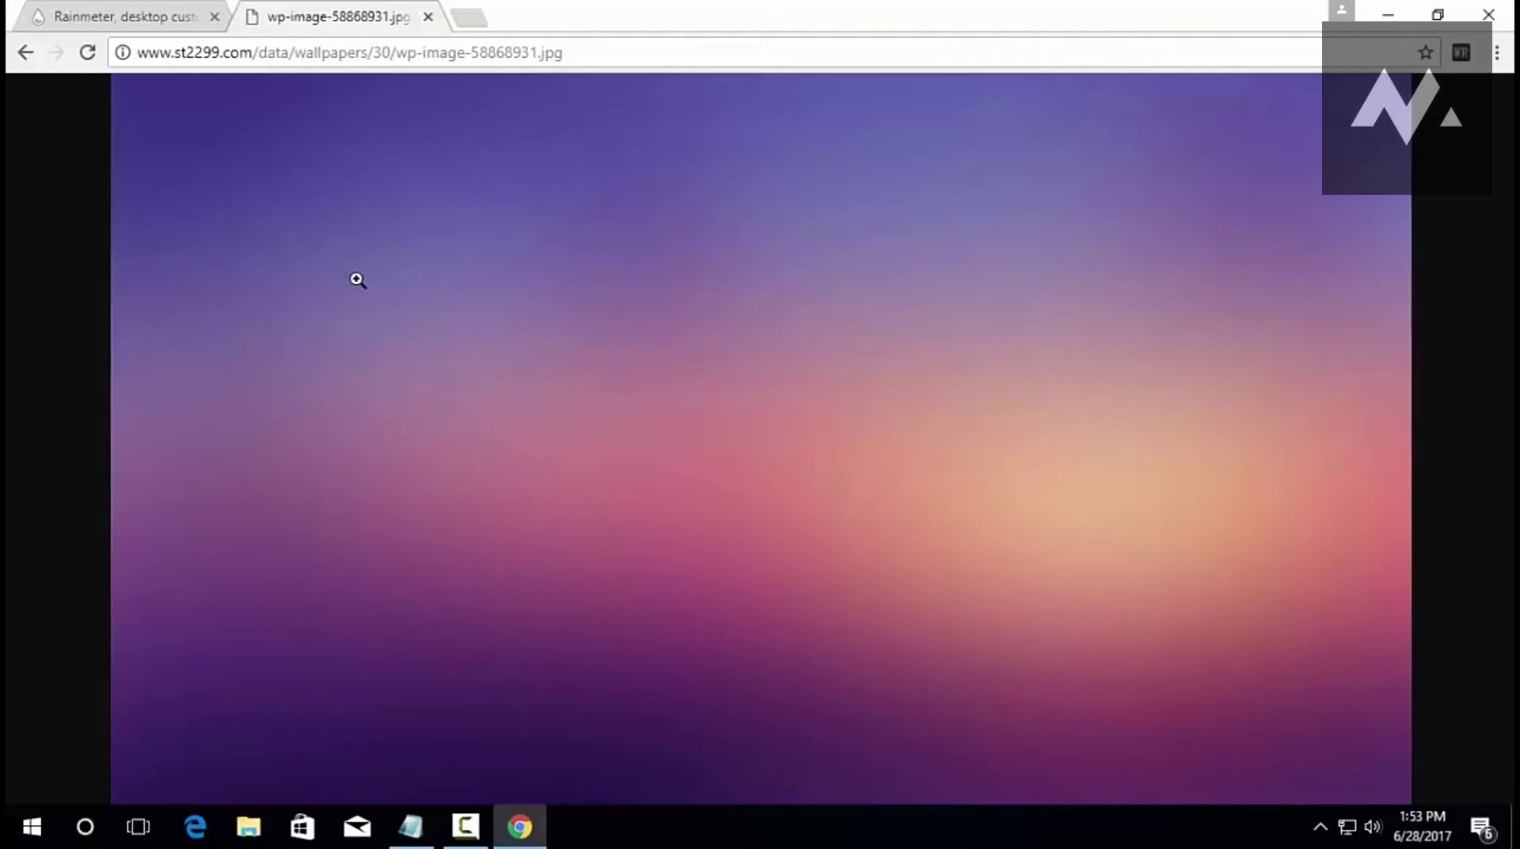
right_click(357, 279)
left_click(450, 323)
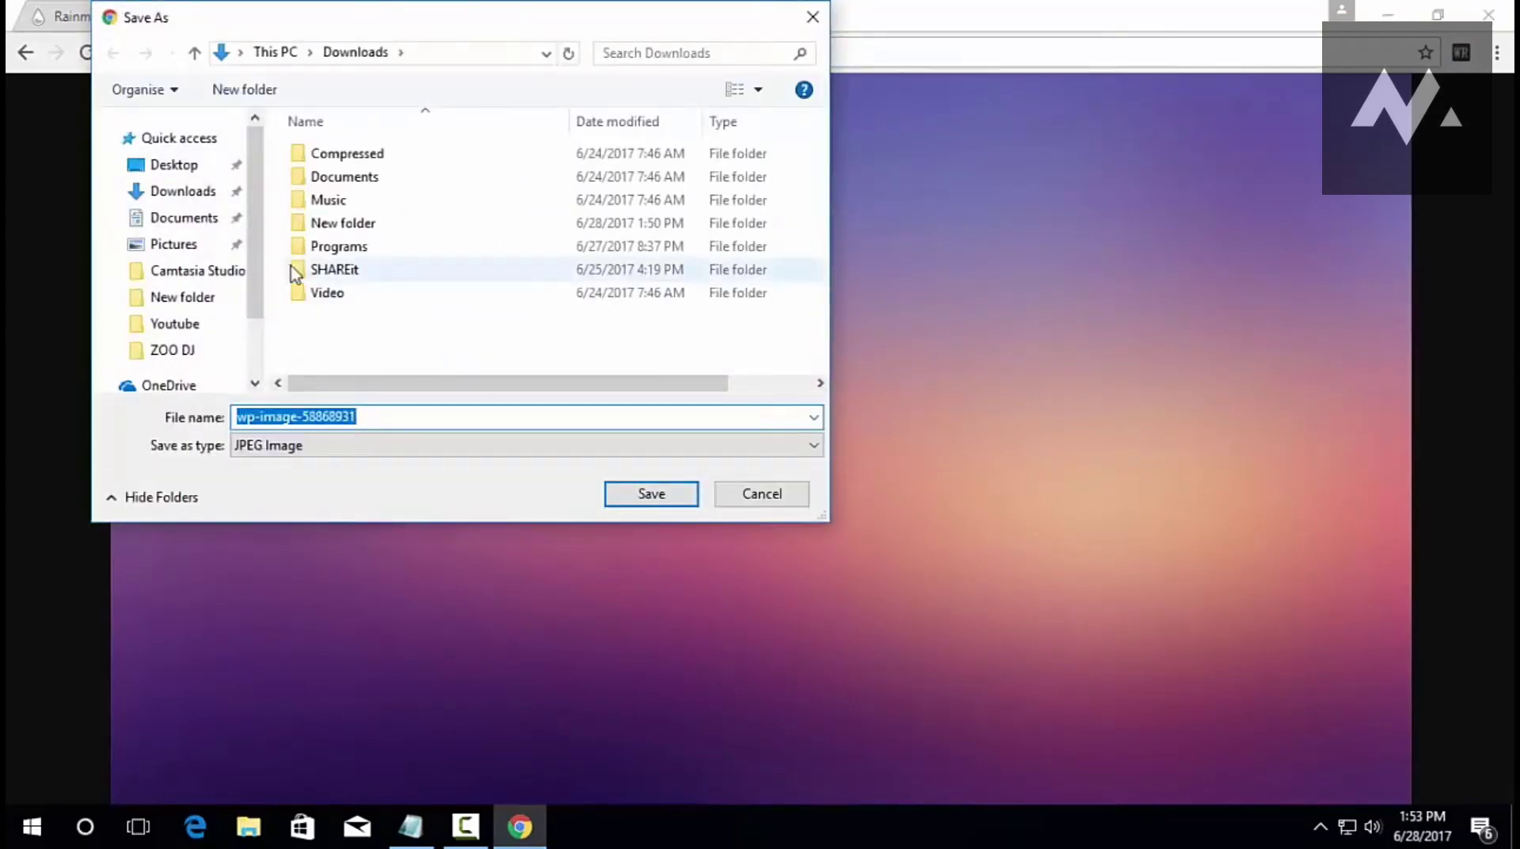
left_click(175, 173)
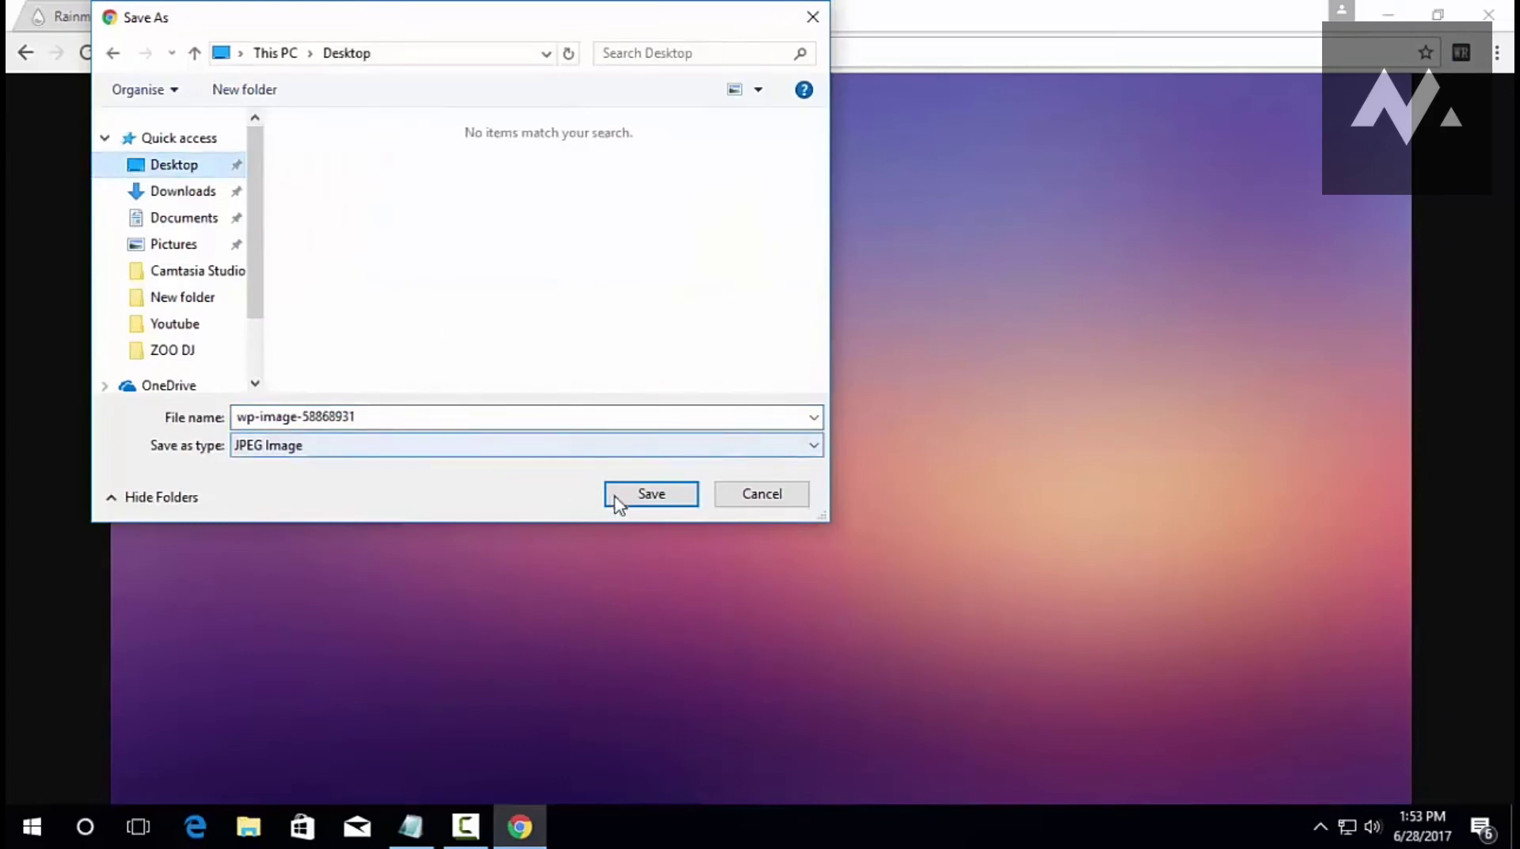
left_click(649, 495)
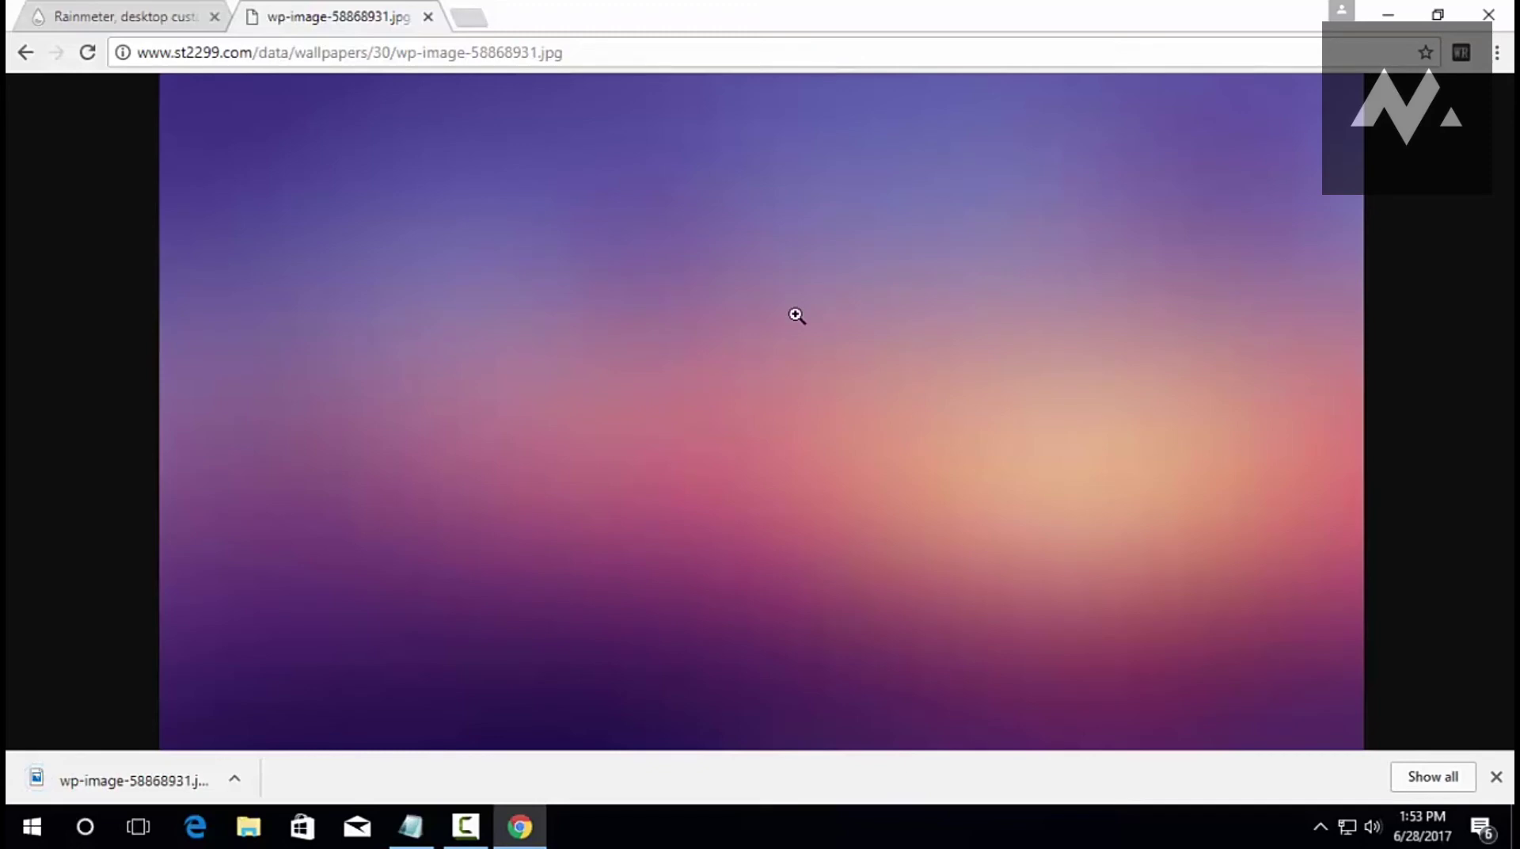
Show the downloaded wp-image-58868931 file in its folder, set it as the desktop background, and close the folder window.
left_click(235, 778)
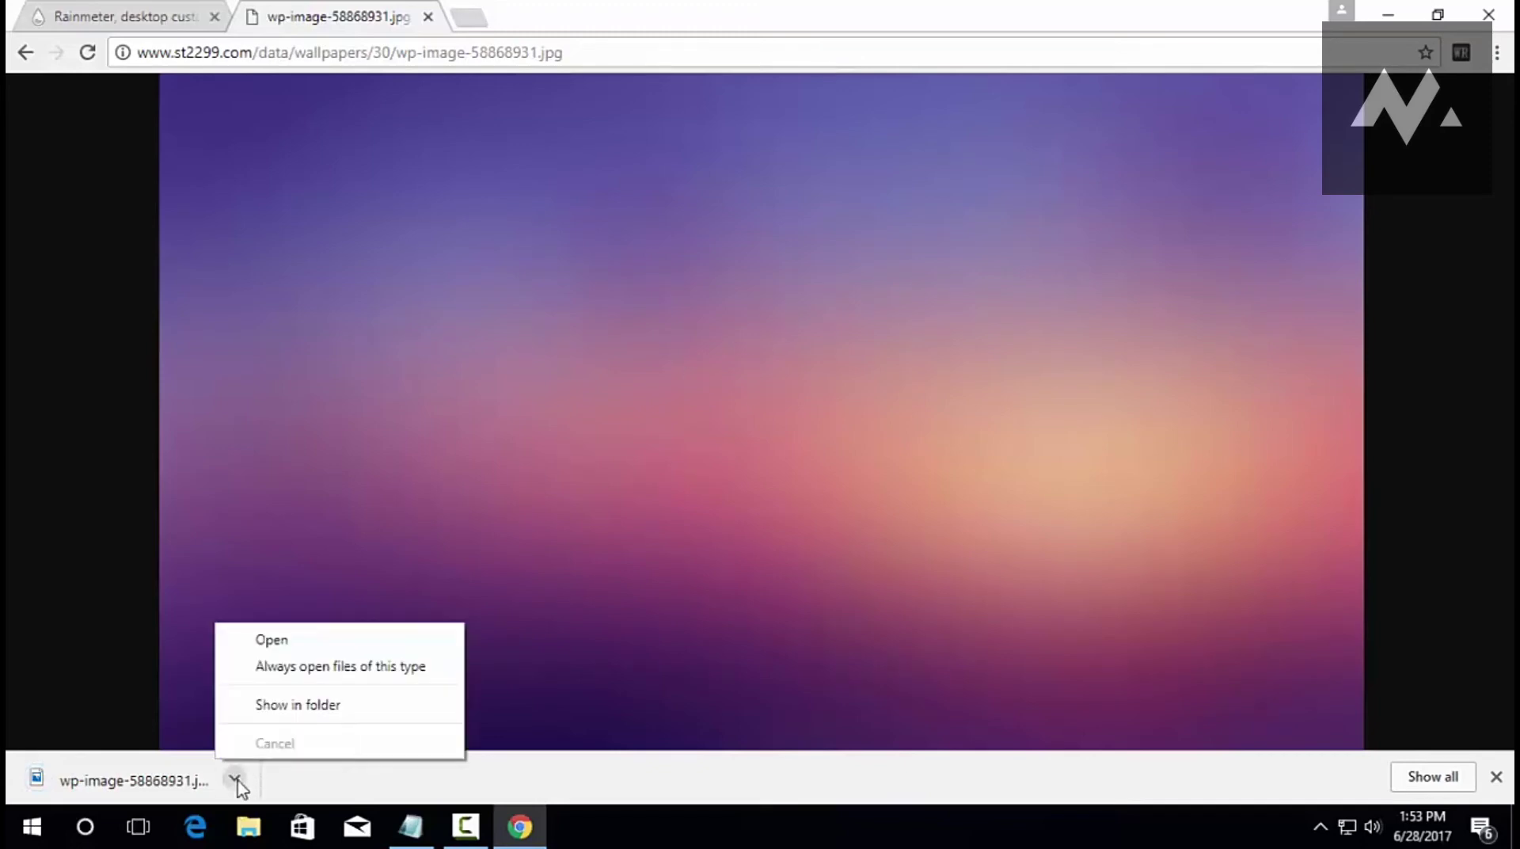
left_click(301, 708)
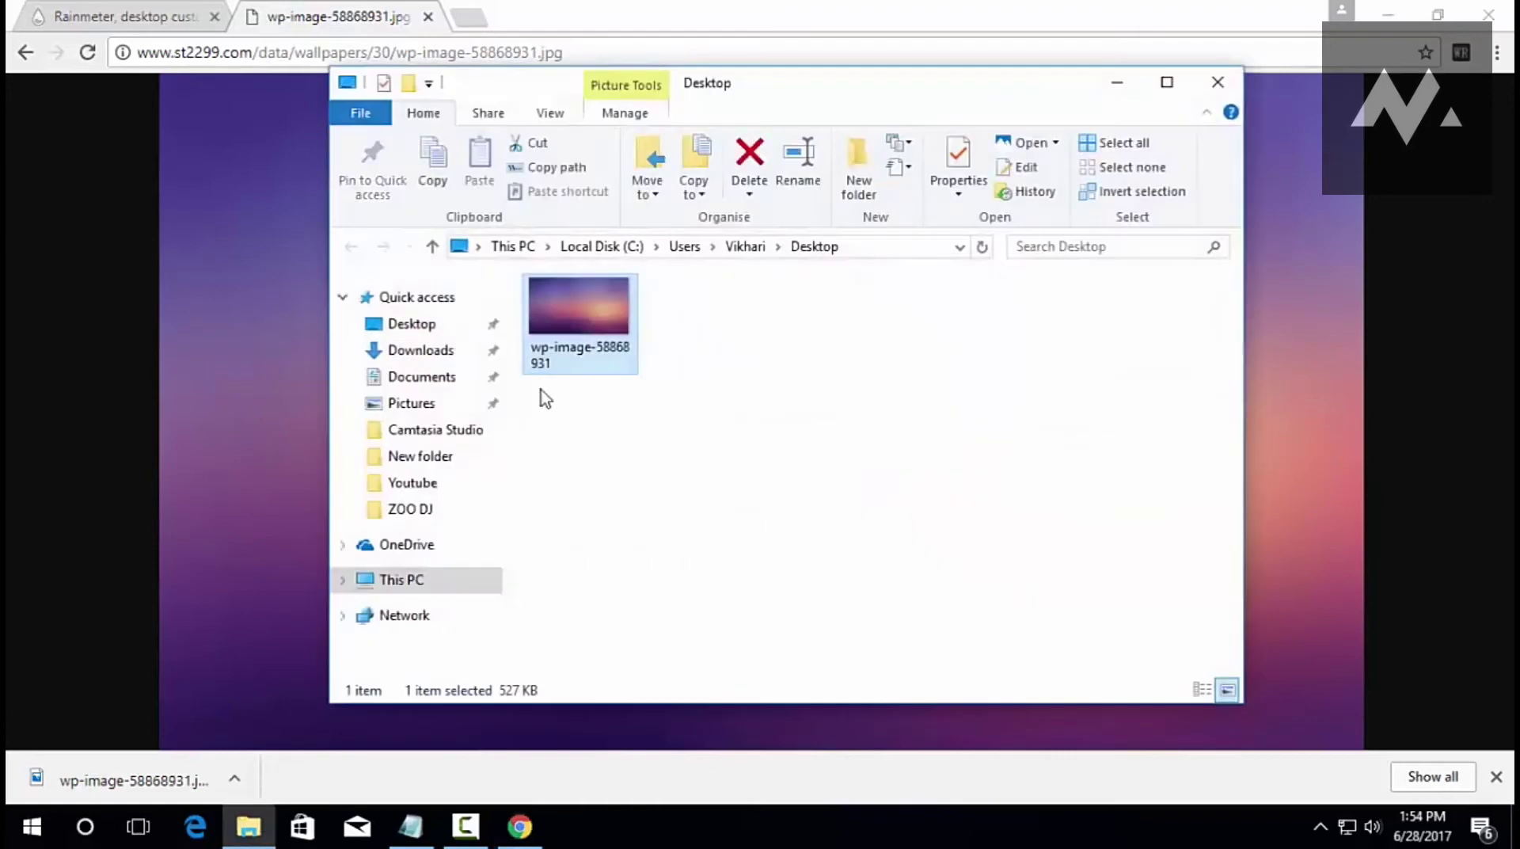
right_click(575, 325)
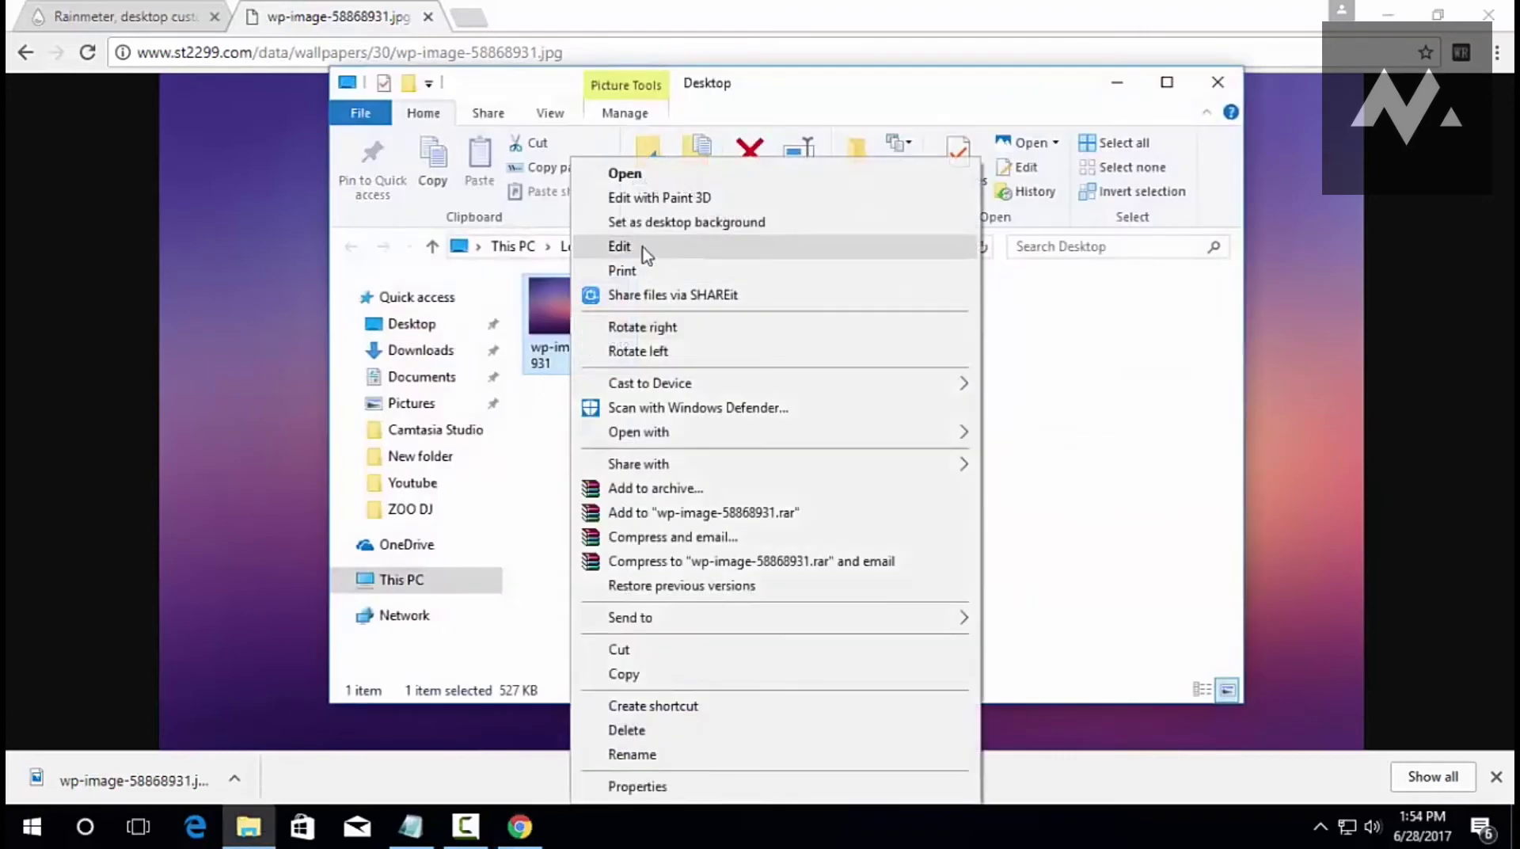
left_click(669, 226)
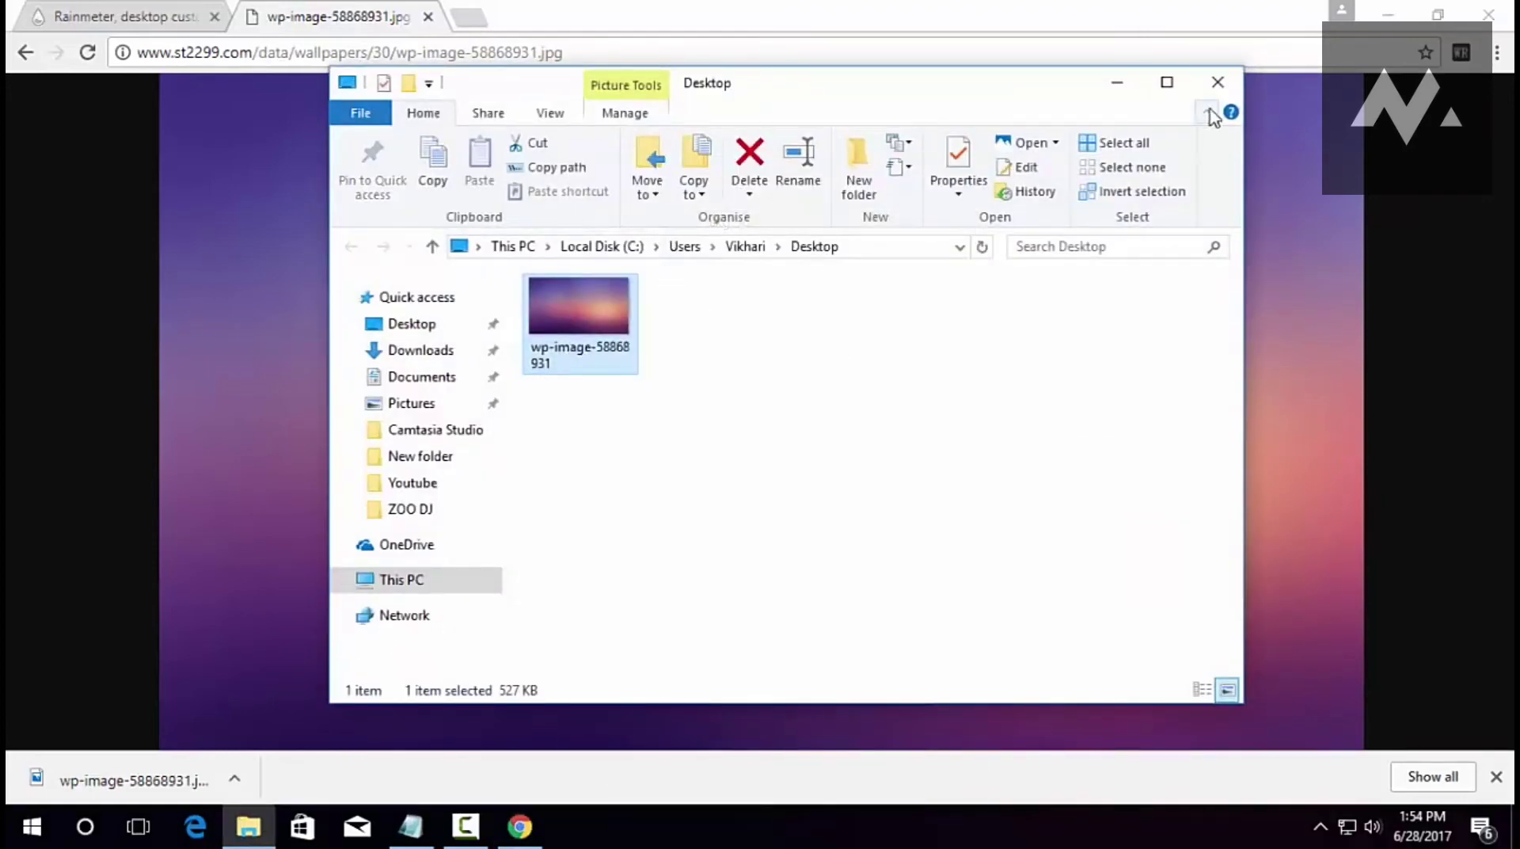
left_click(1218, 82)
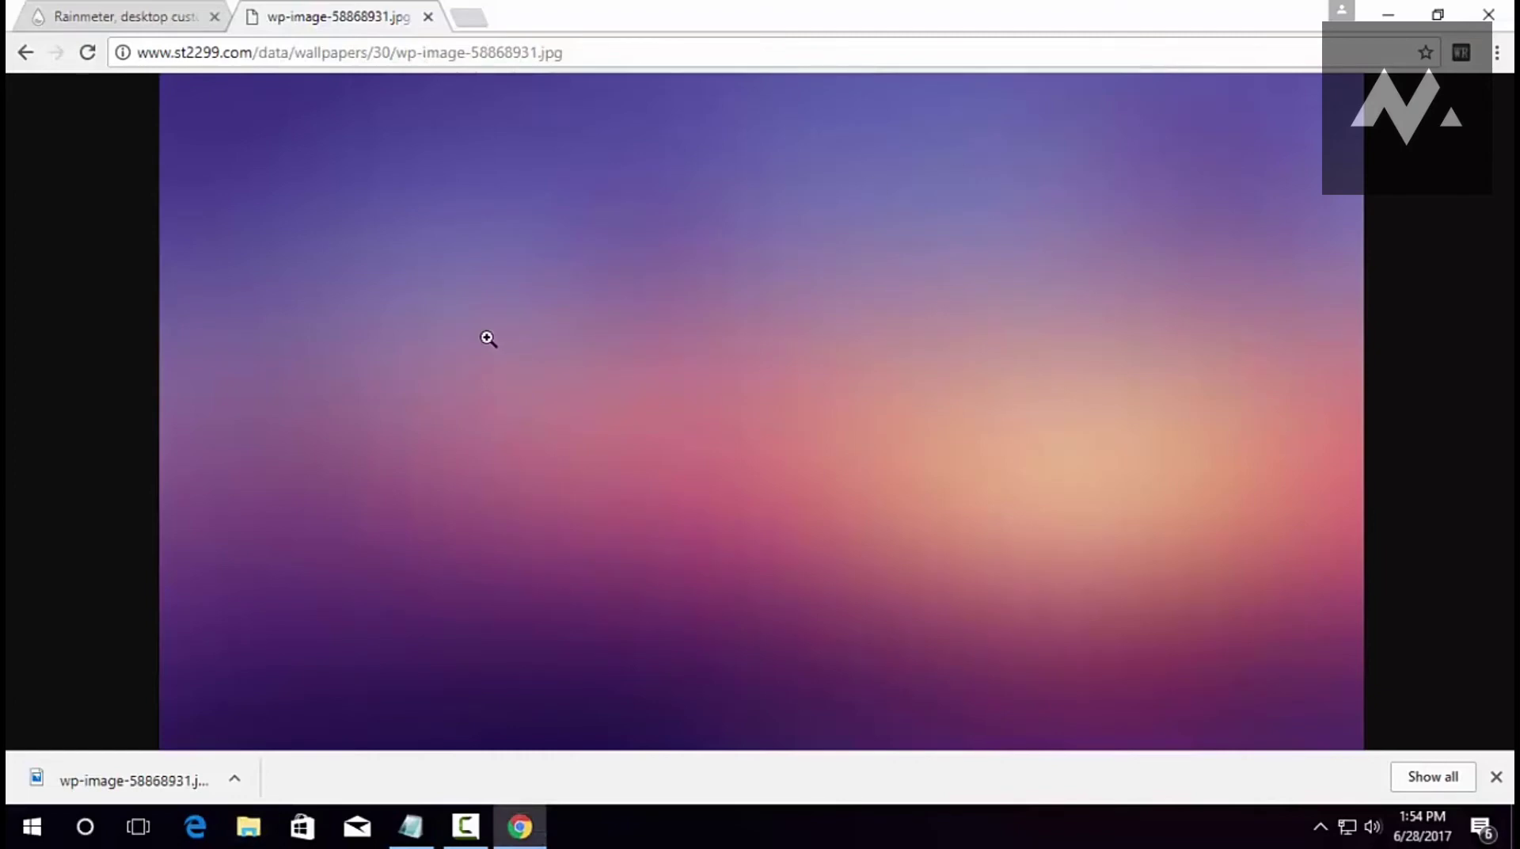
left_click(474, 19)
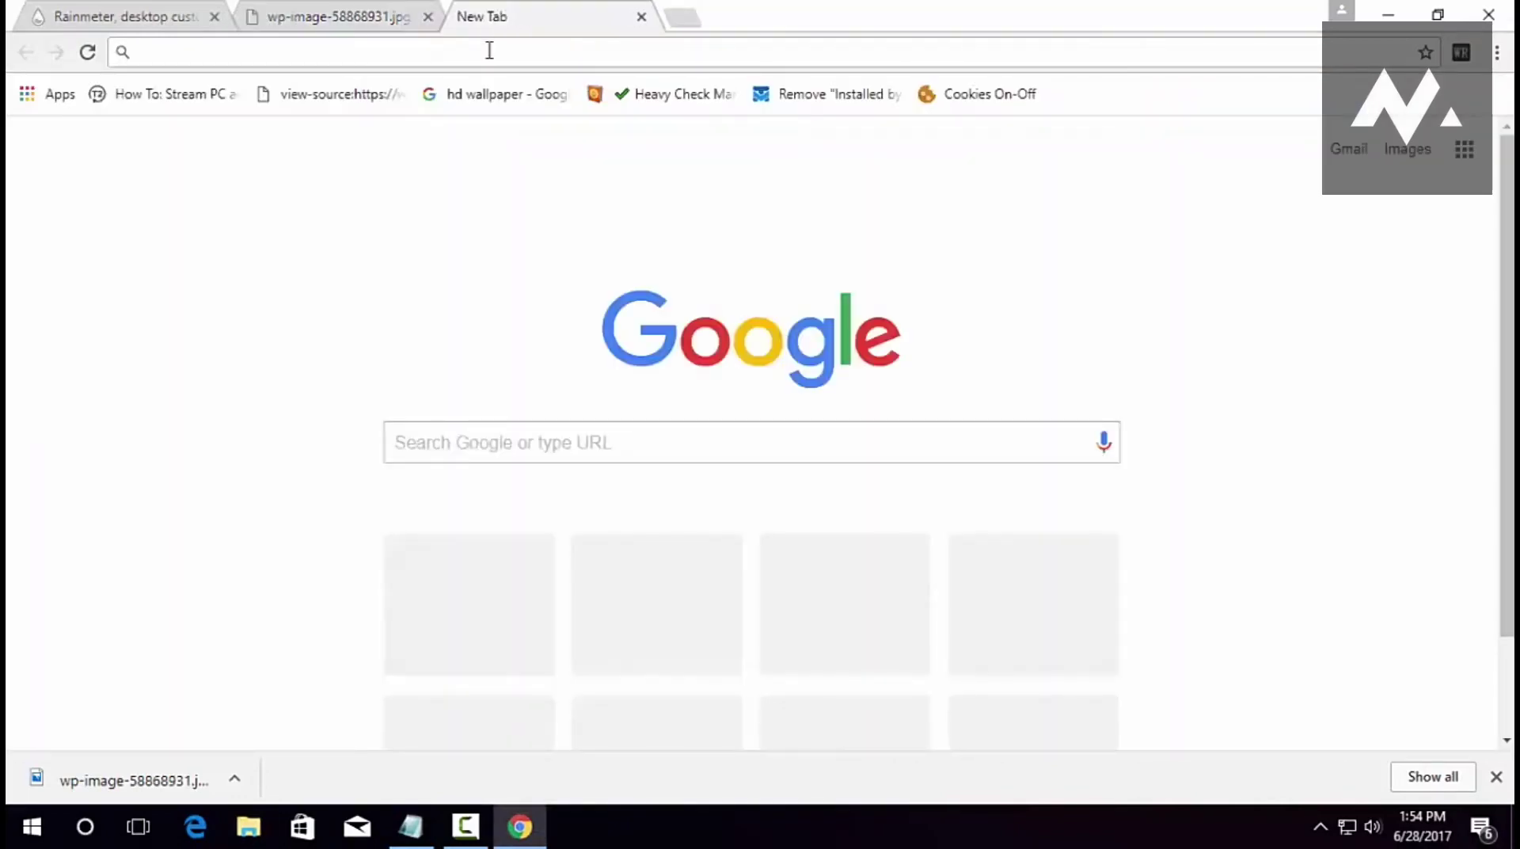
type("http://marcopixel.deviantart.com/art/Kantas-Akra-479898554")
key("Return")
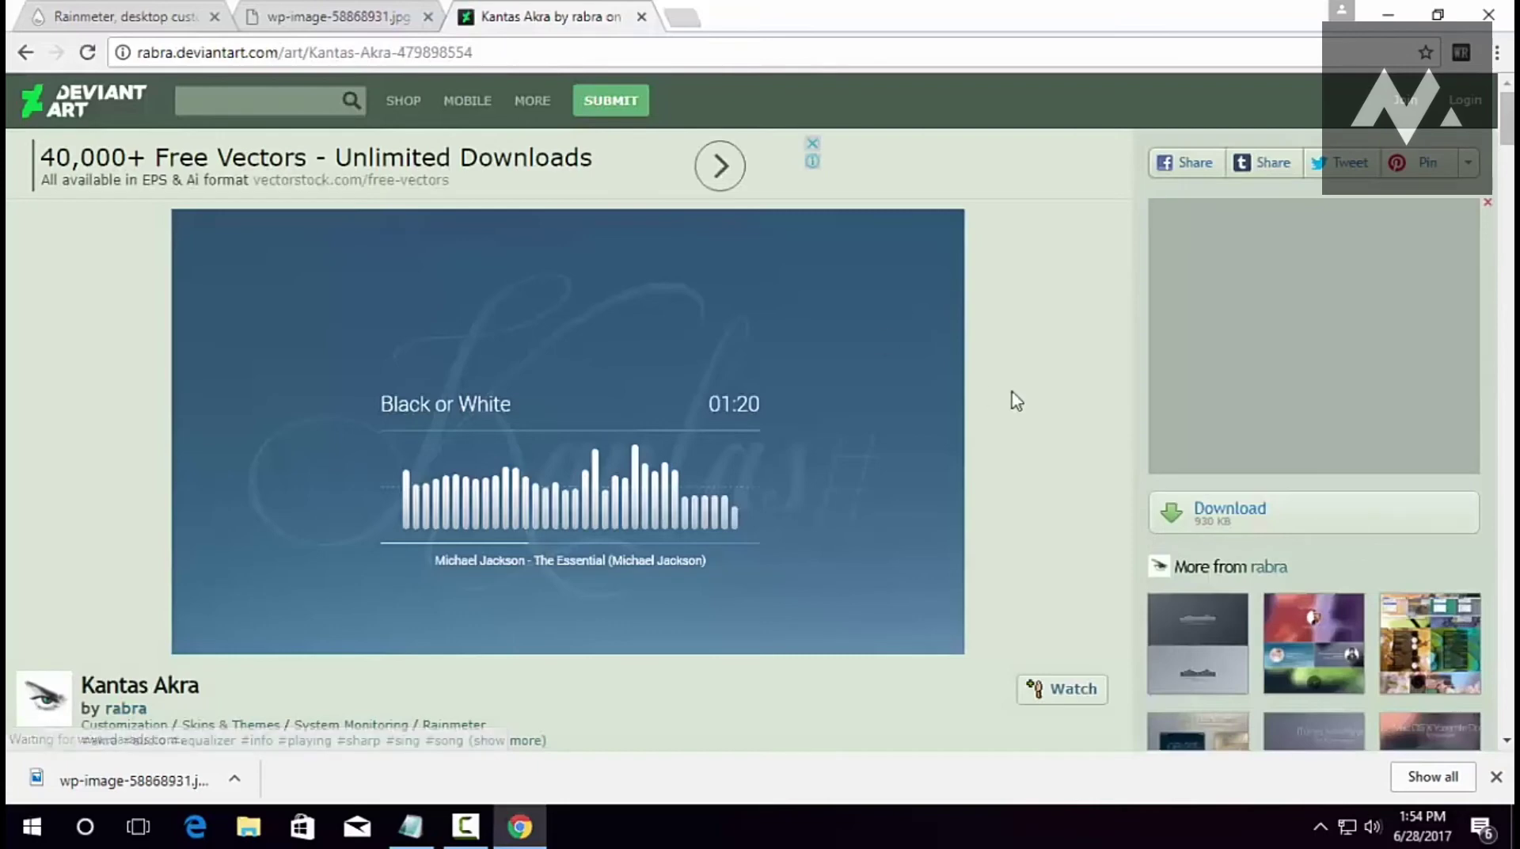
scroll(1014, 582, "down", 5)
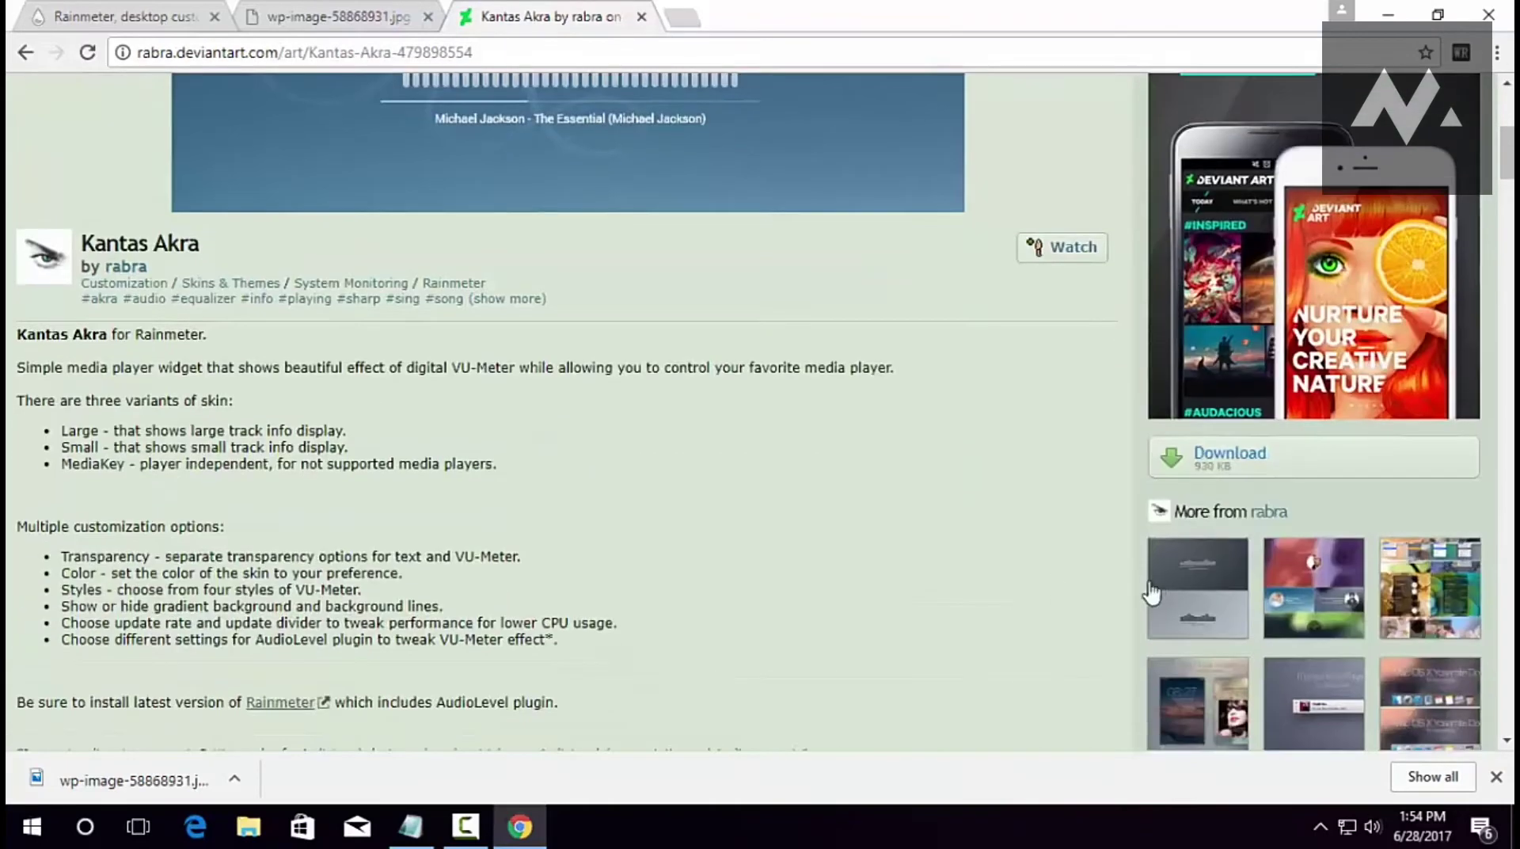
left_click(1216, 457)
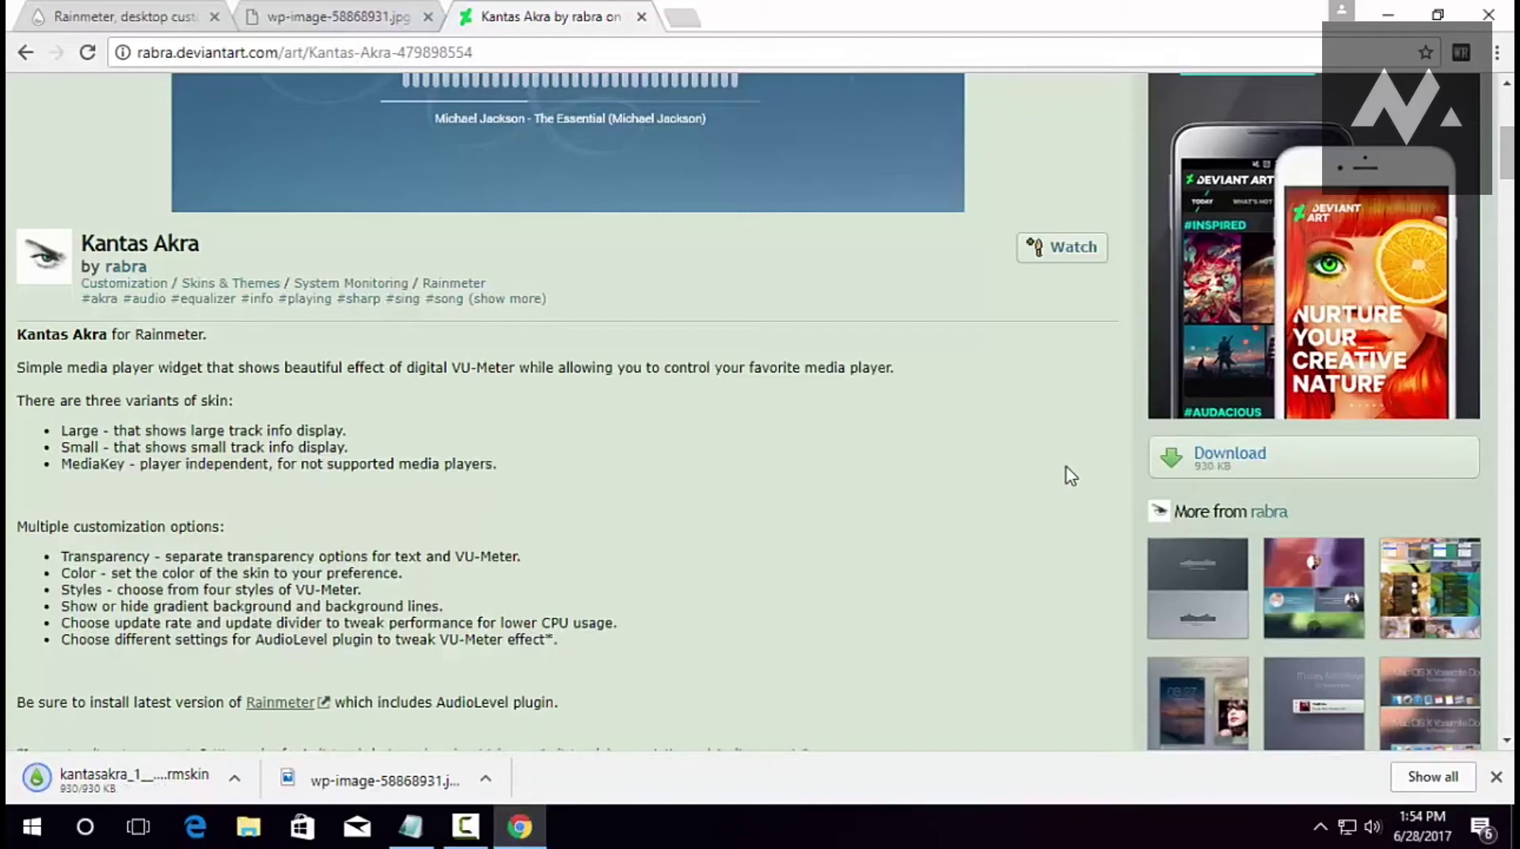
left_click(166, 786)
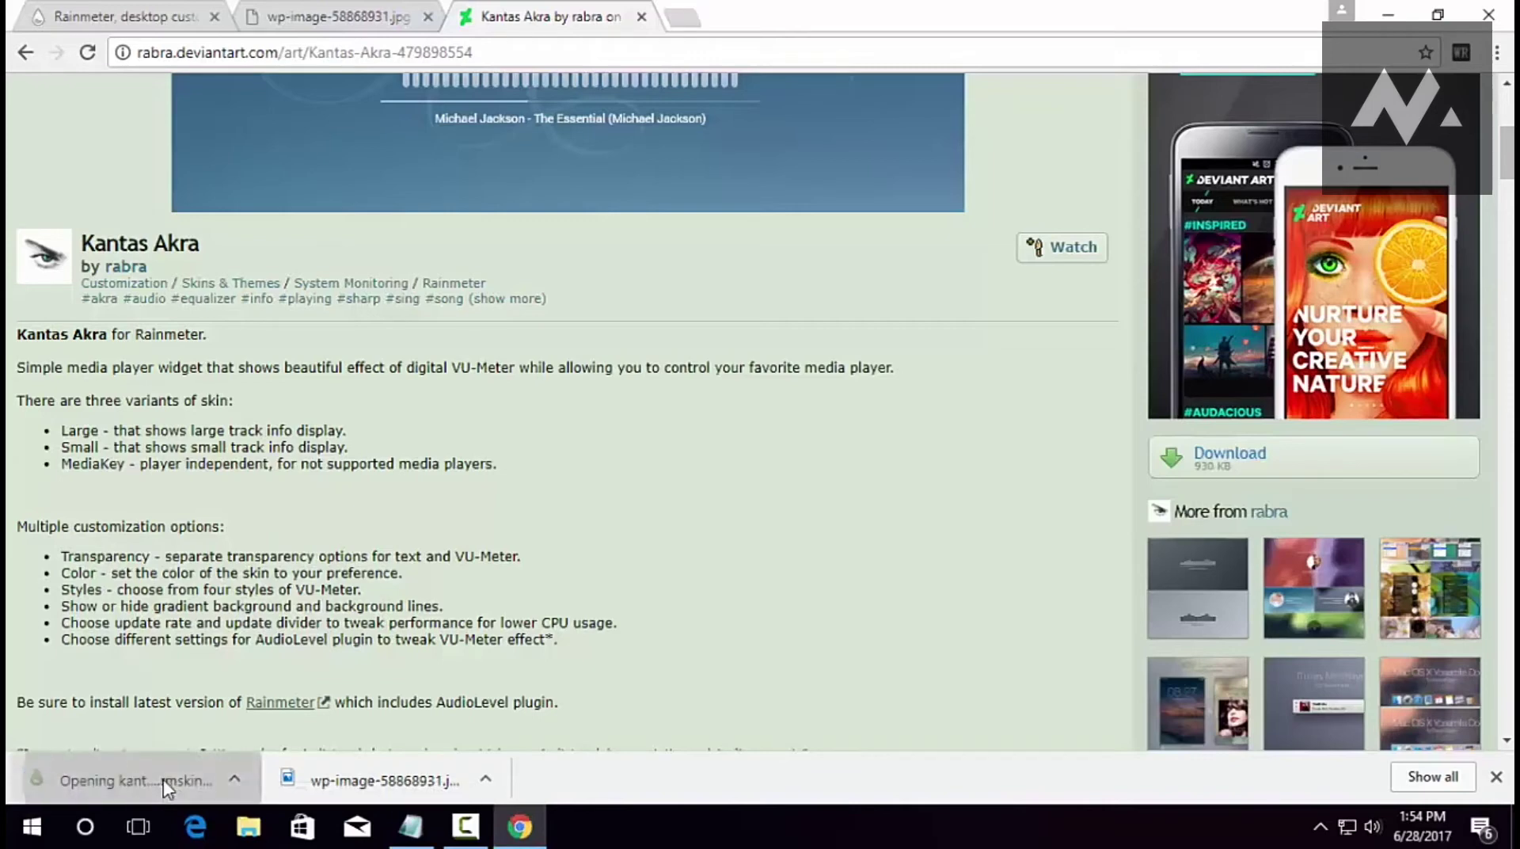
left_click(842, 619)
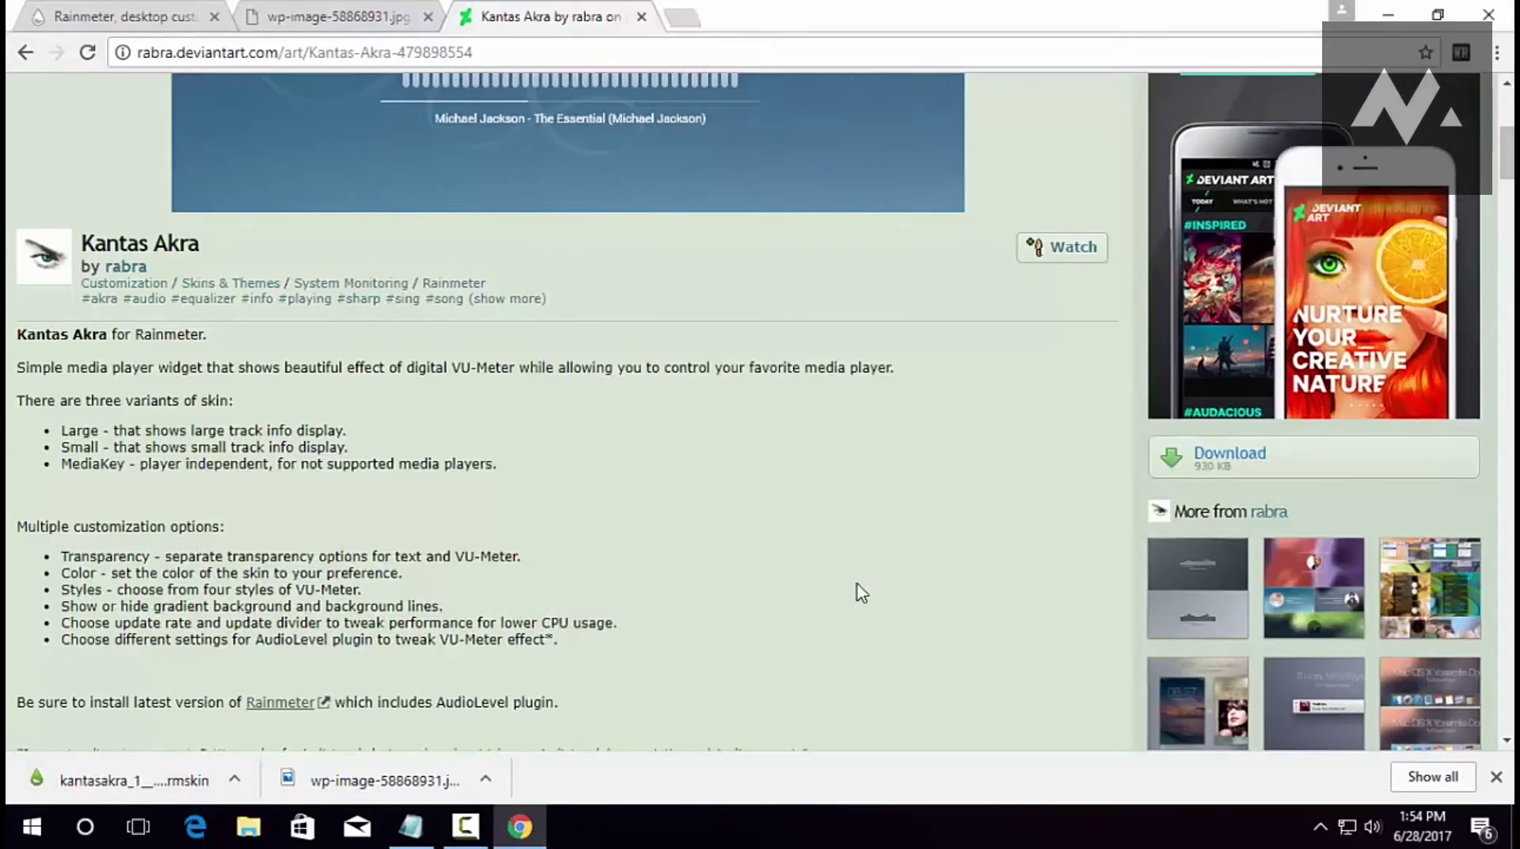
left_click(685, 19)
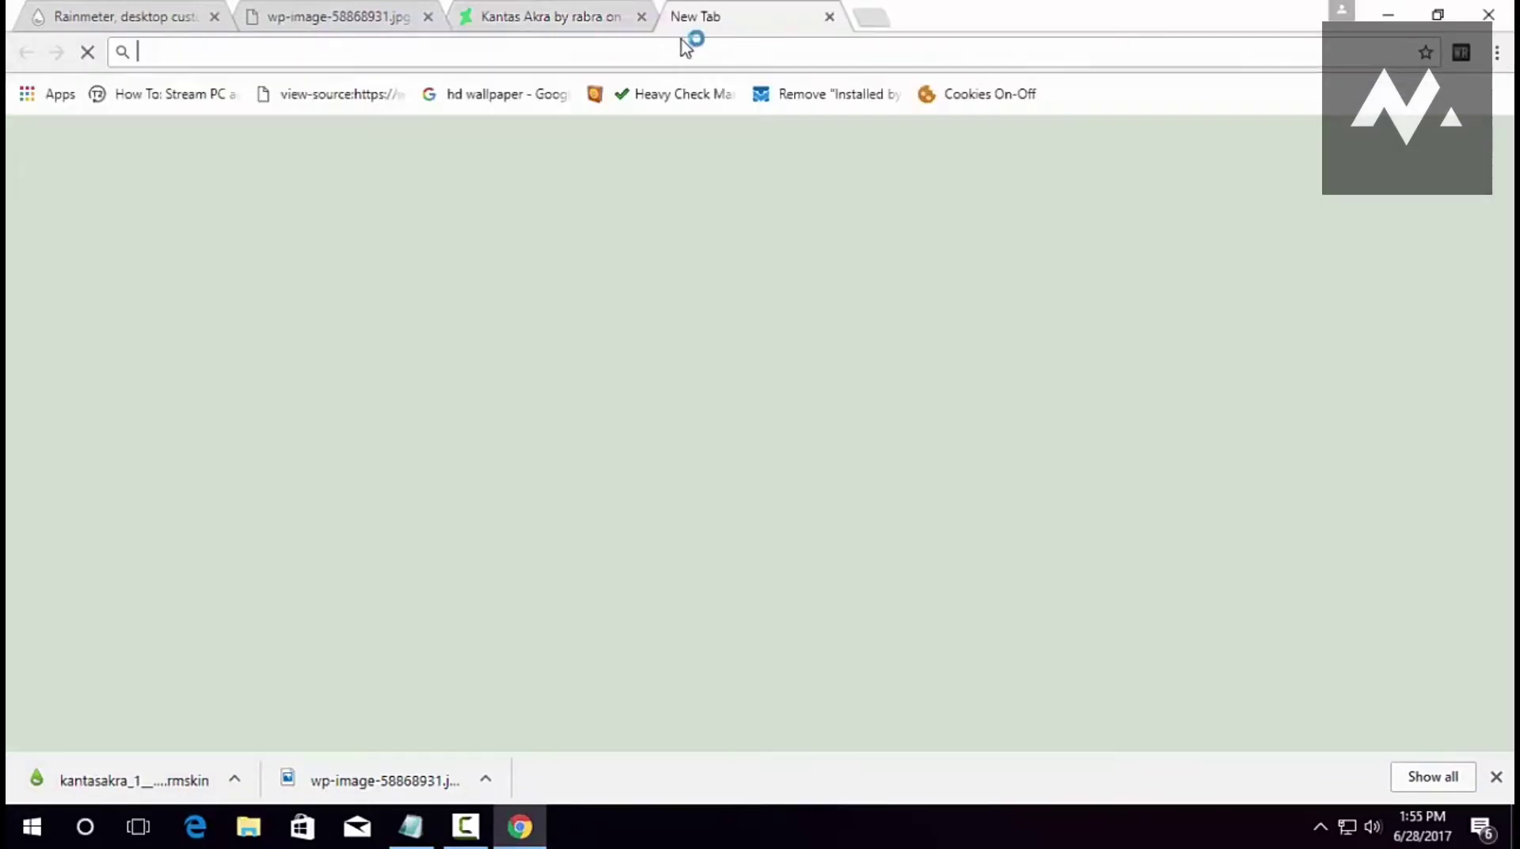
key("ctrl+v")
key("Return")
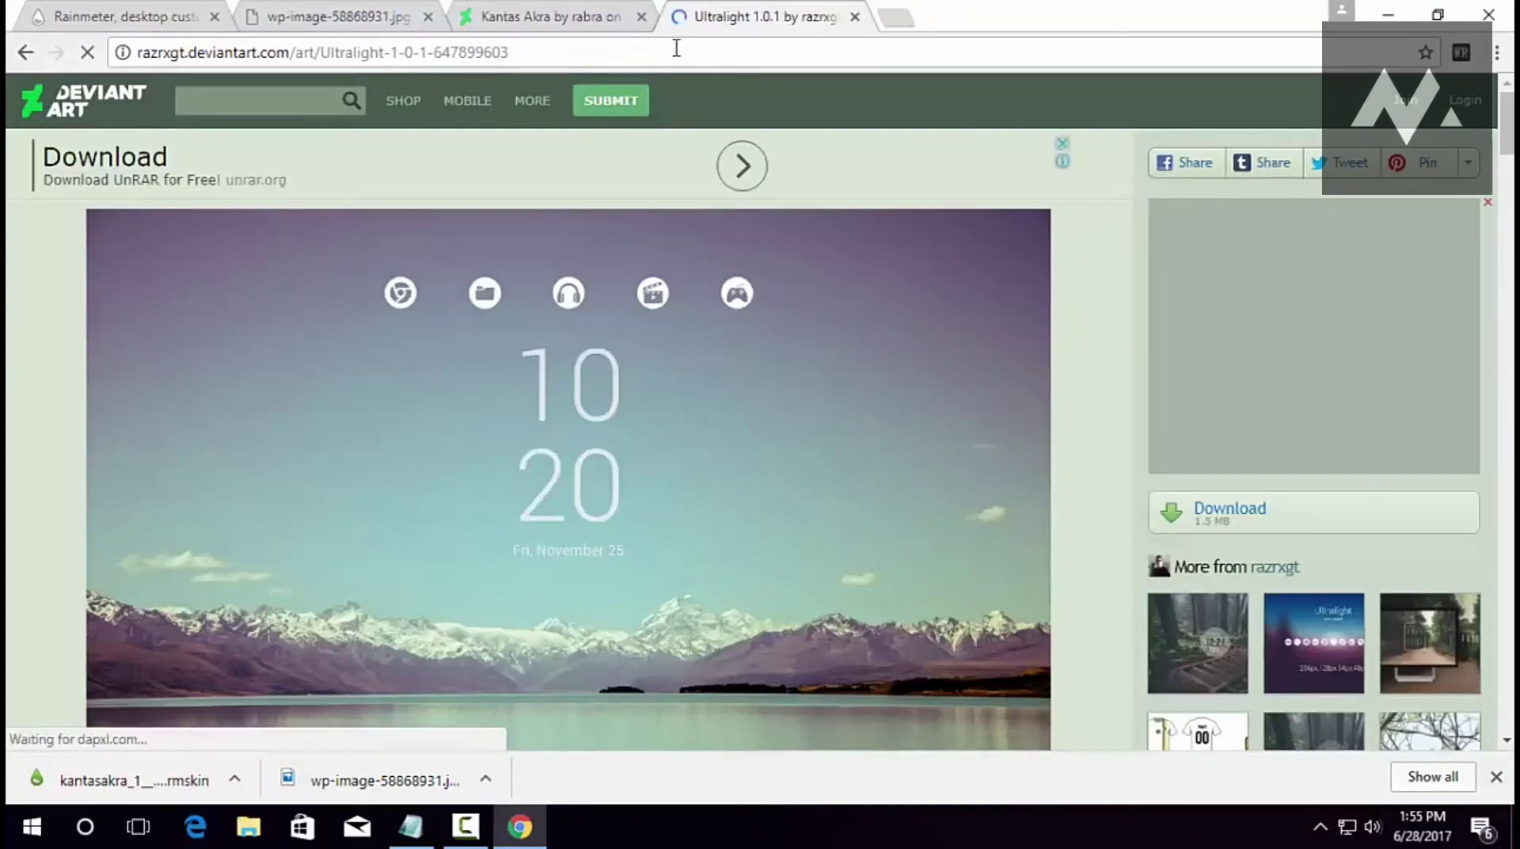
scroll(988, 411, "down", 6)
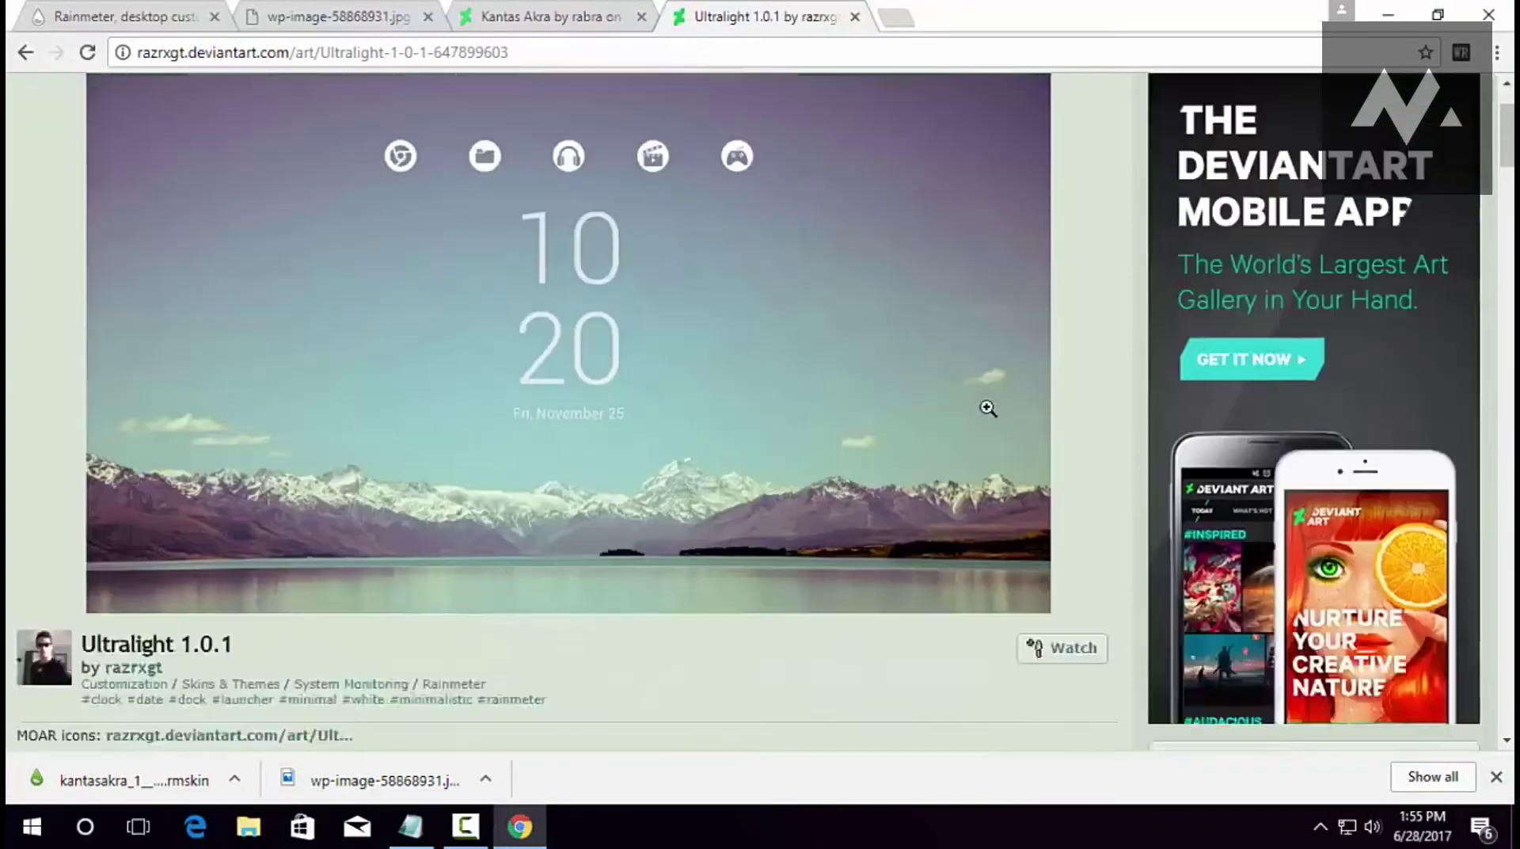
left_click(1225, 352)
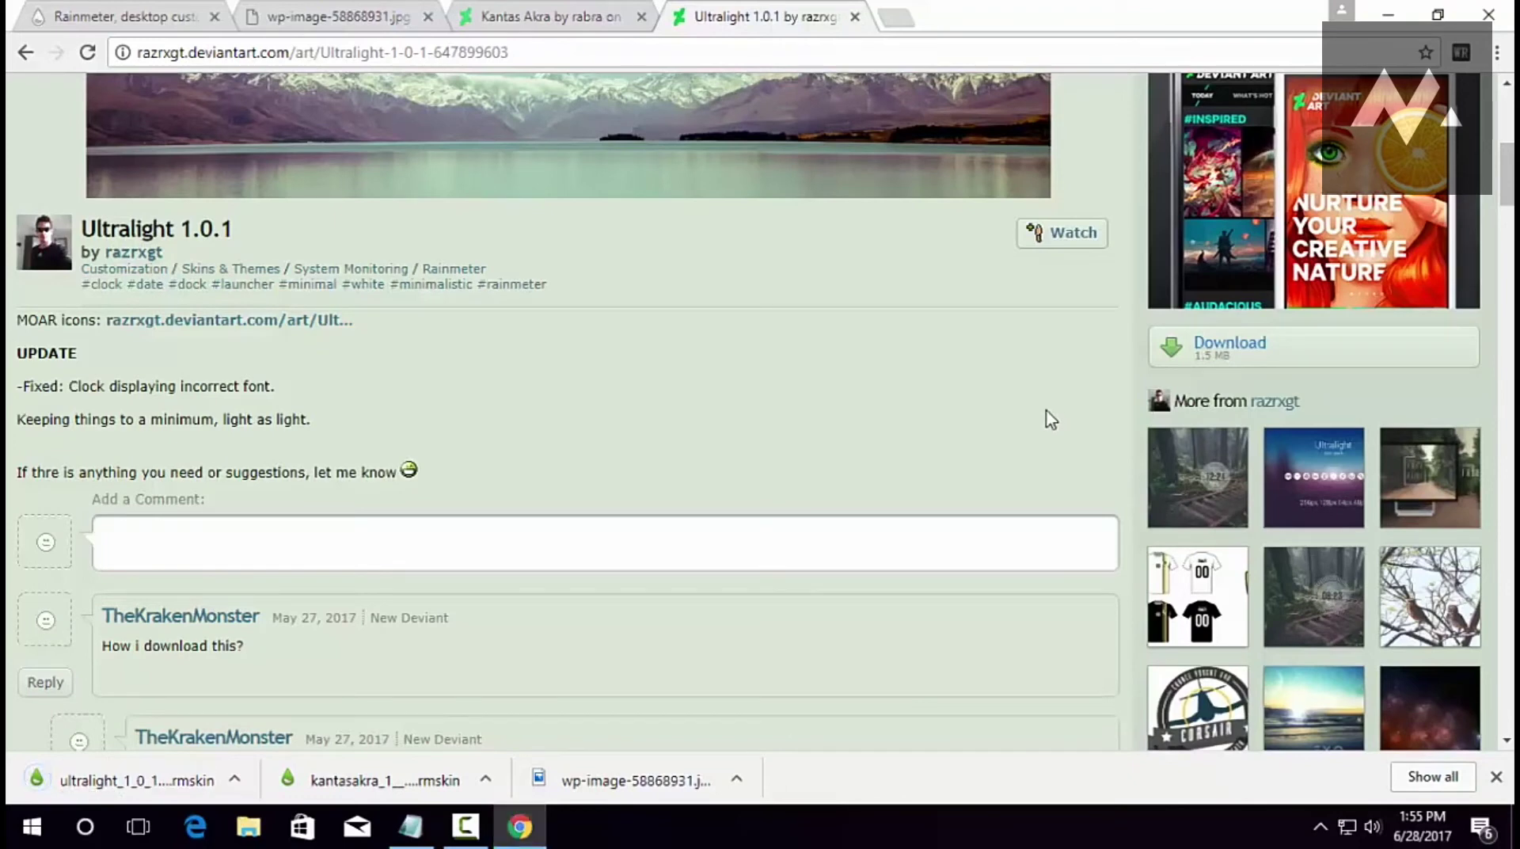
Install the downloaded Ultralight skin with its included layout applied, and unload the Ultralight Launcher skin.
left_click(166, 782)
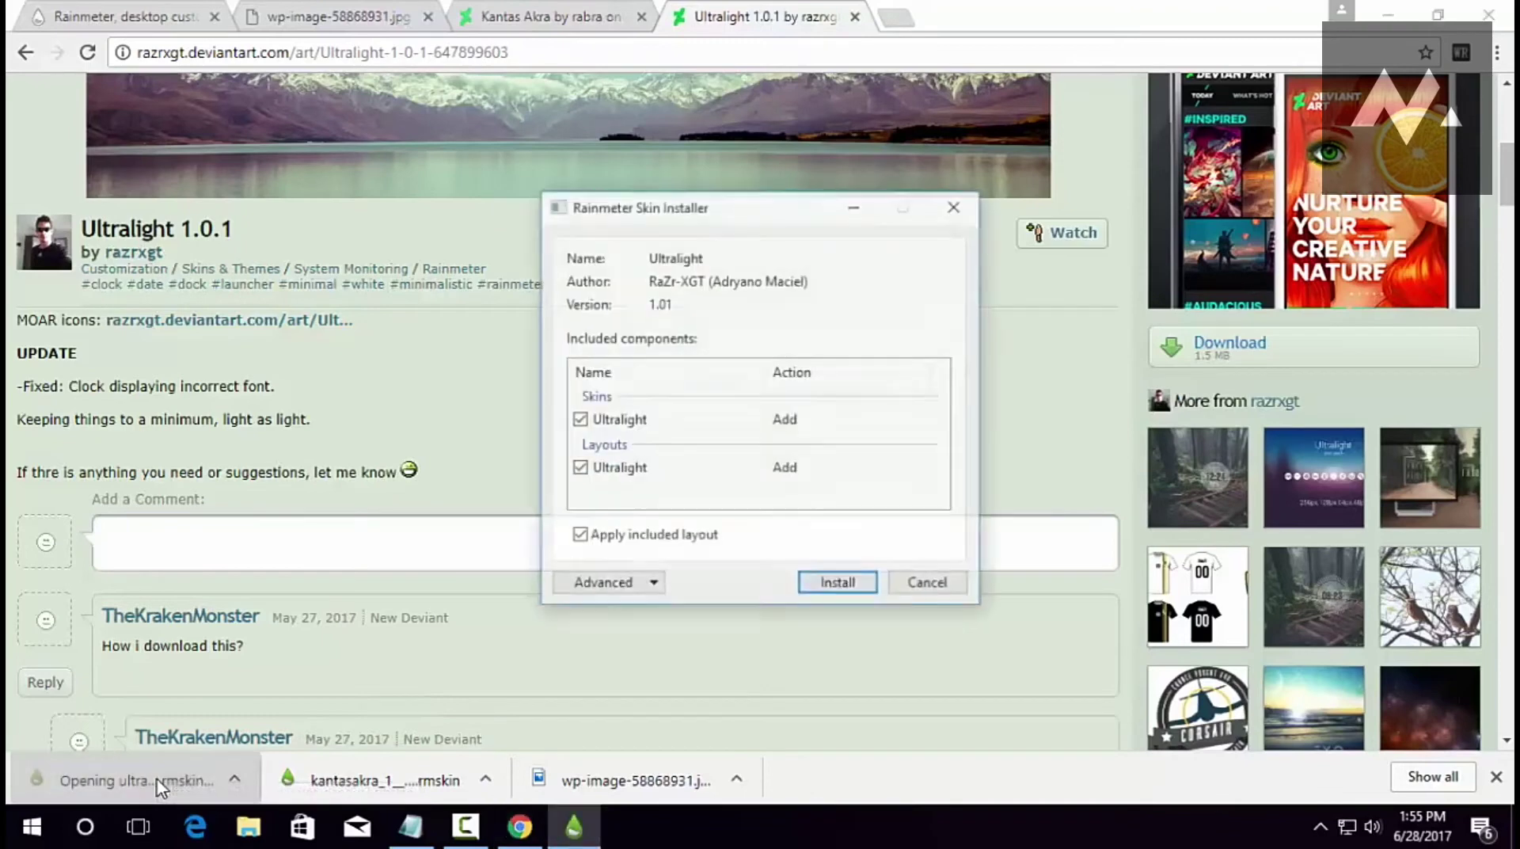
left_click(841, 585)
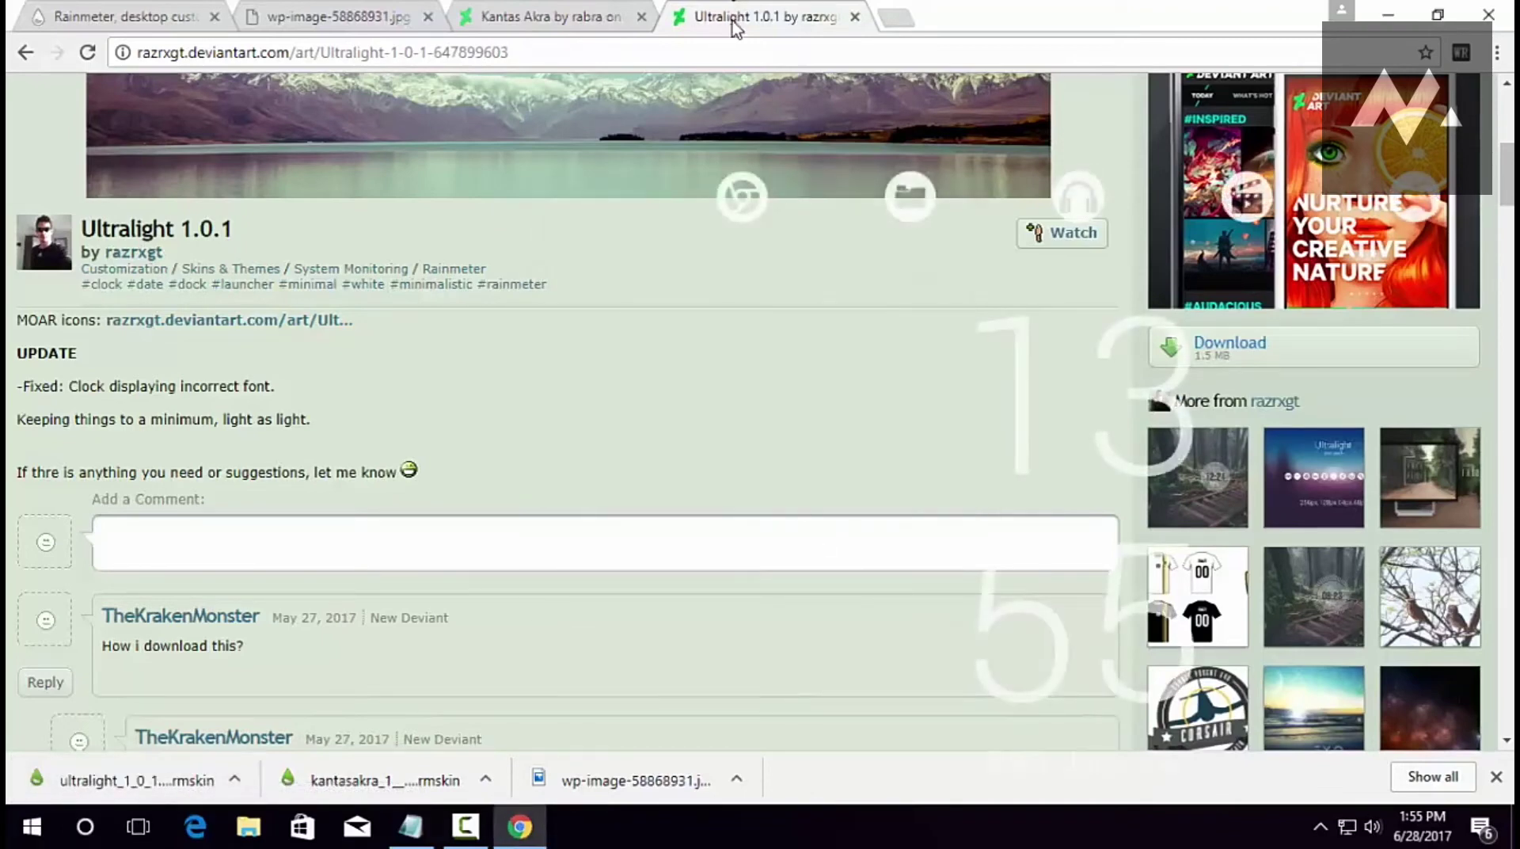
right_click(742, 207)
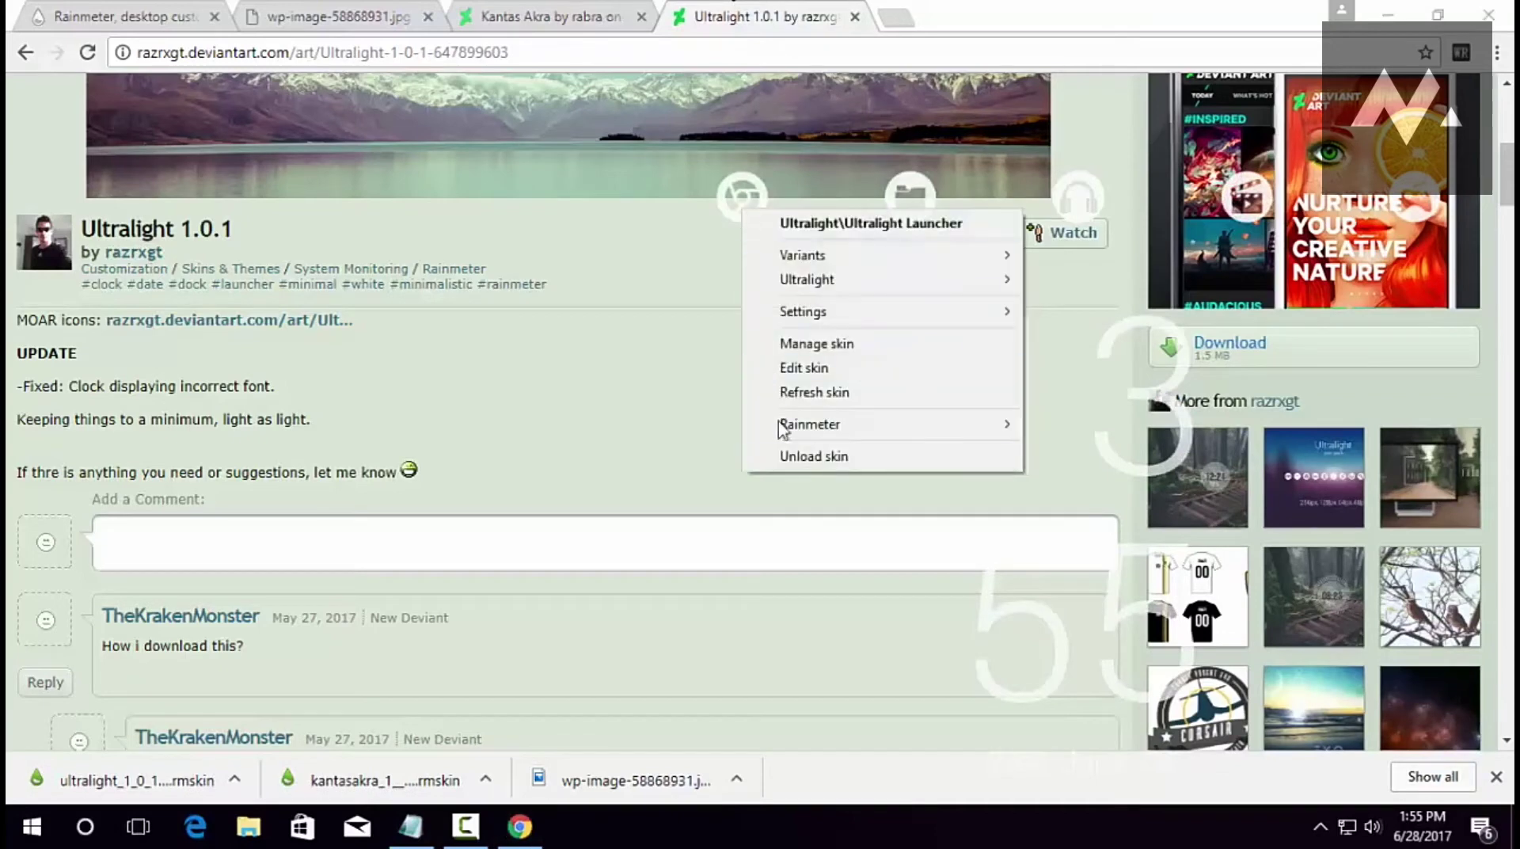
left_click(807, 455)
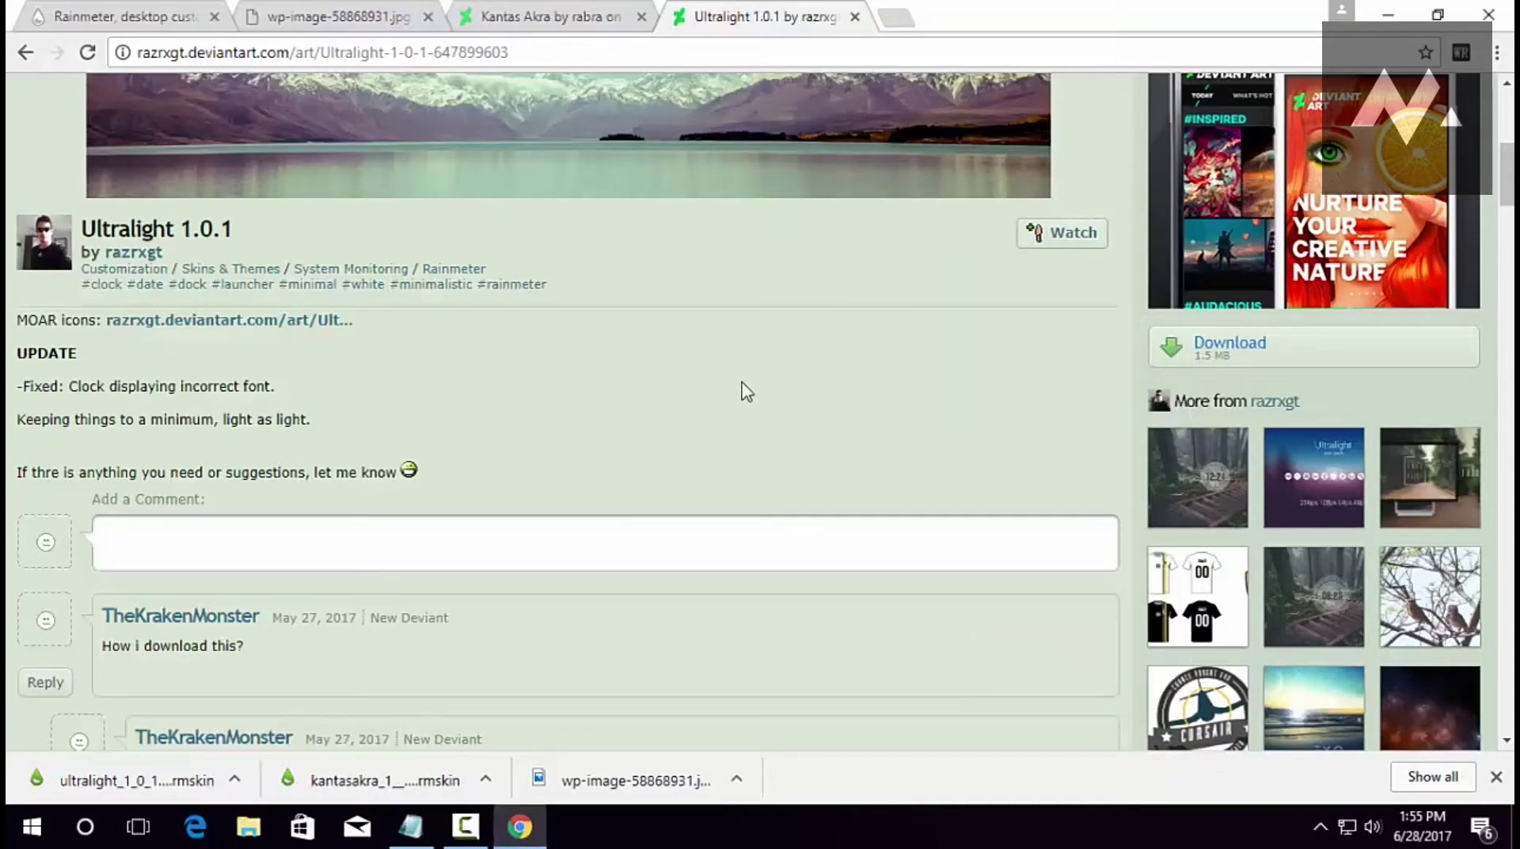
left_click(895, 17)
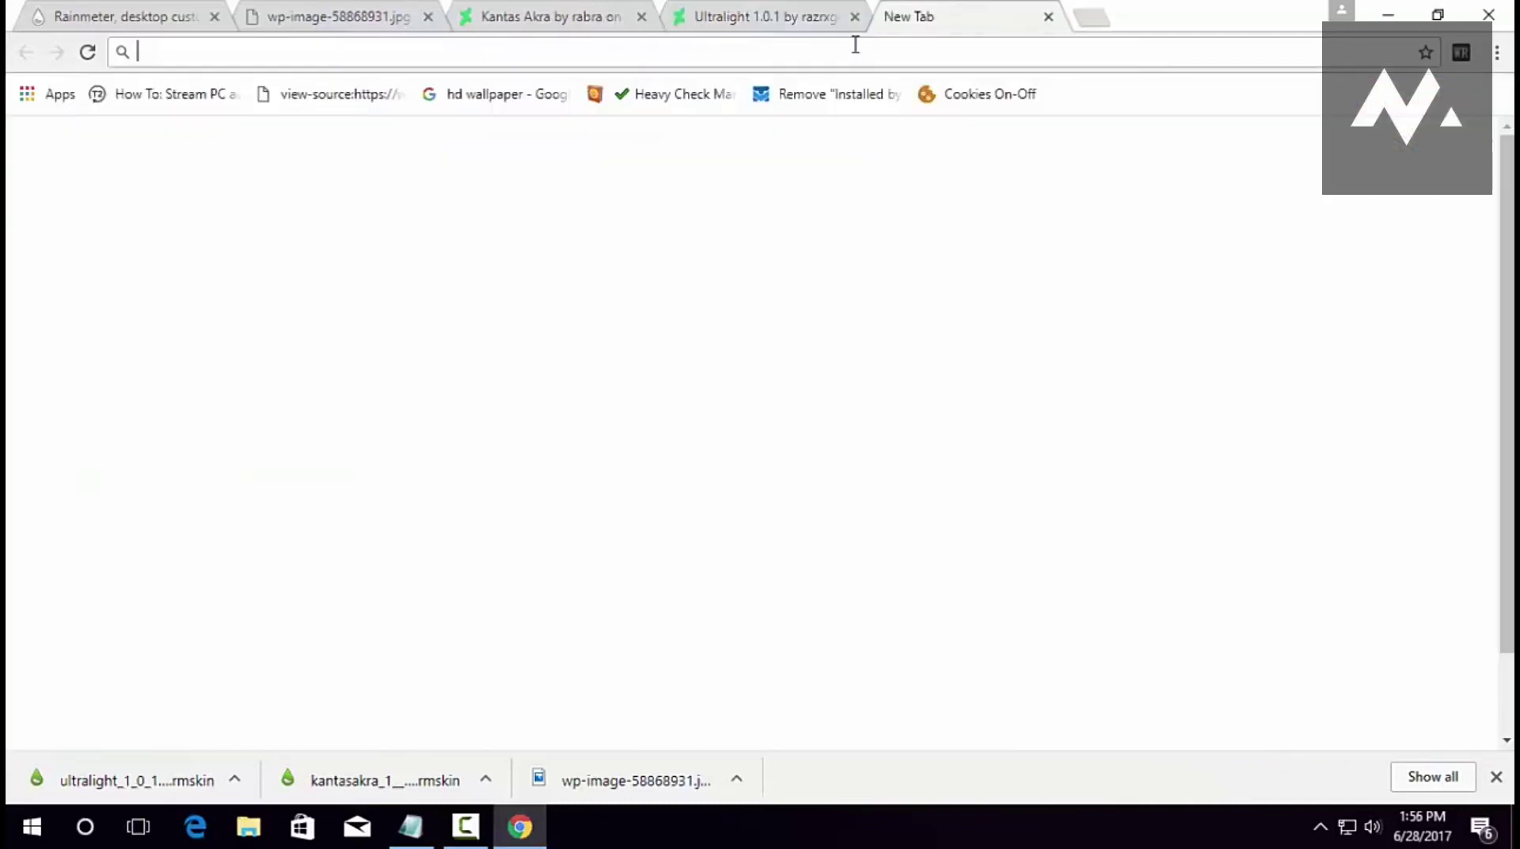
type("http://lybrica.deviantart.com/art/Honeycomb-467211707")
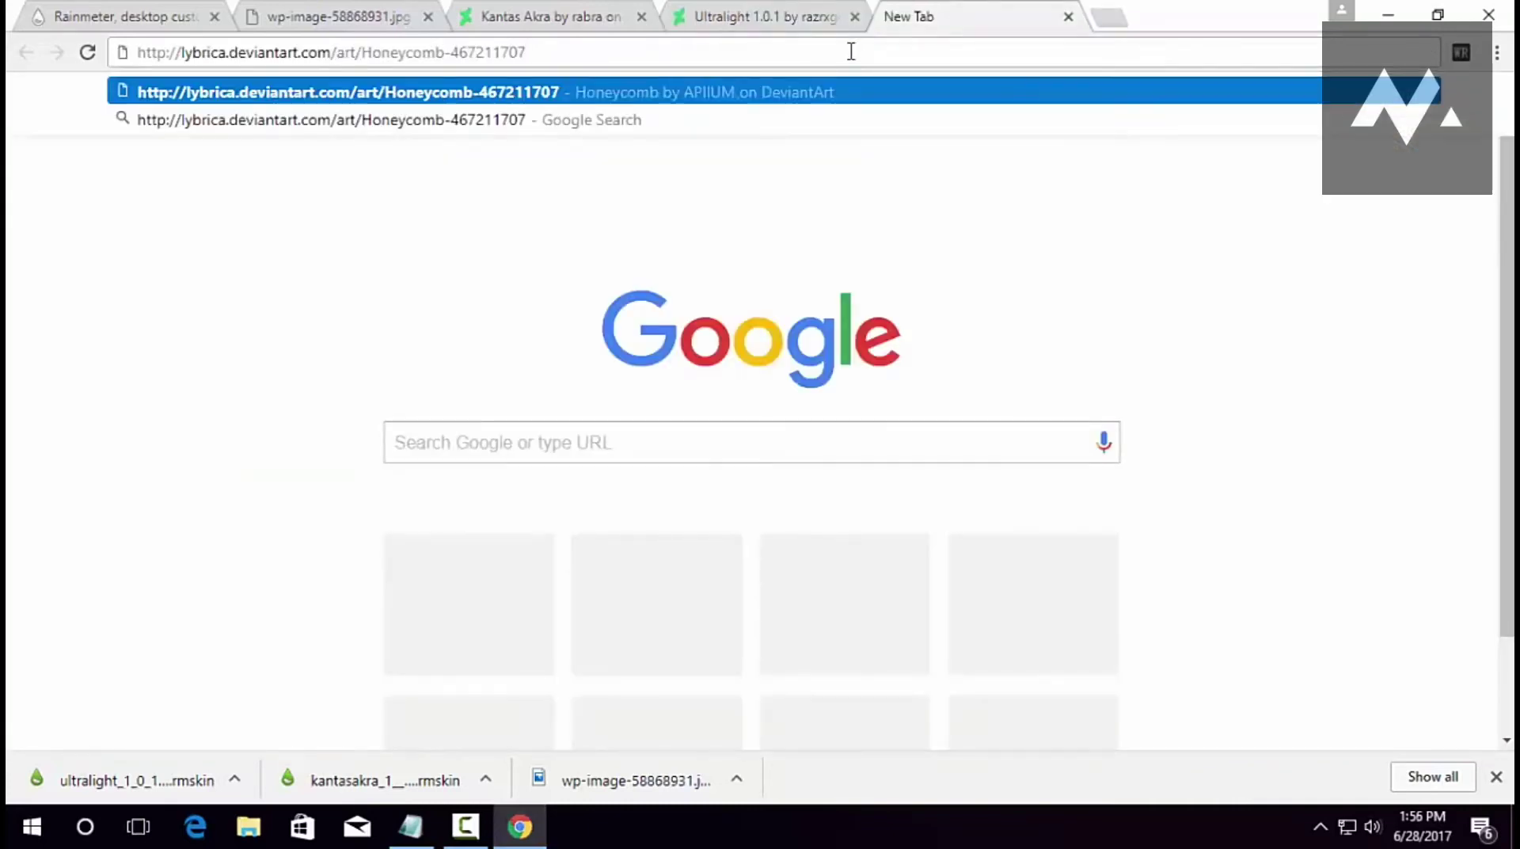
key("Return")
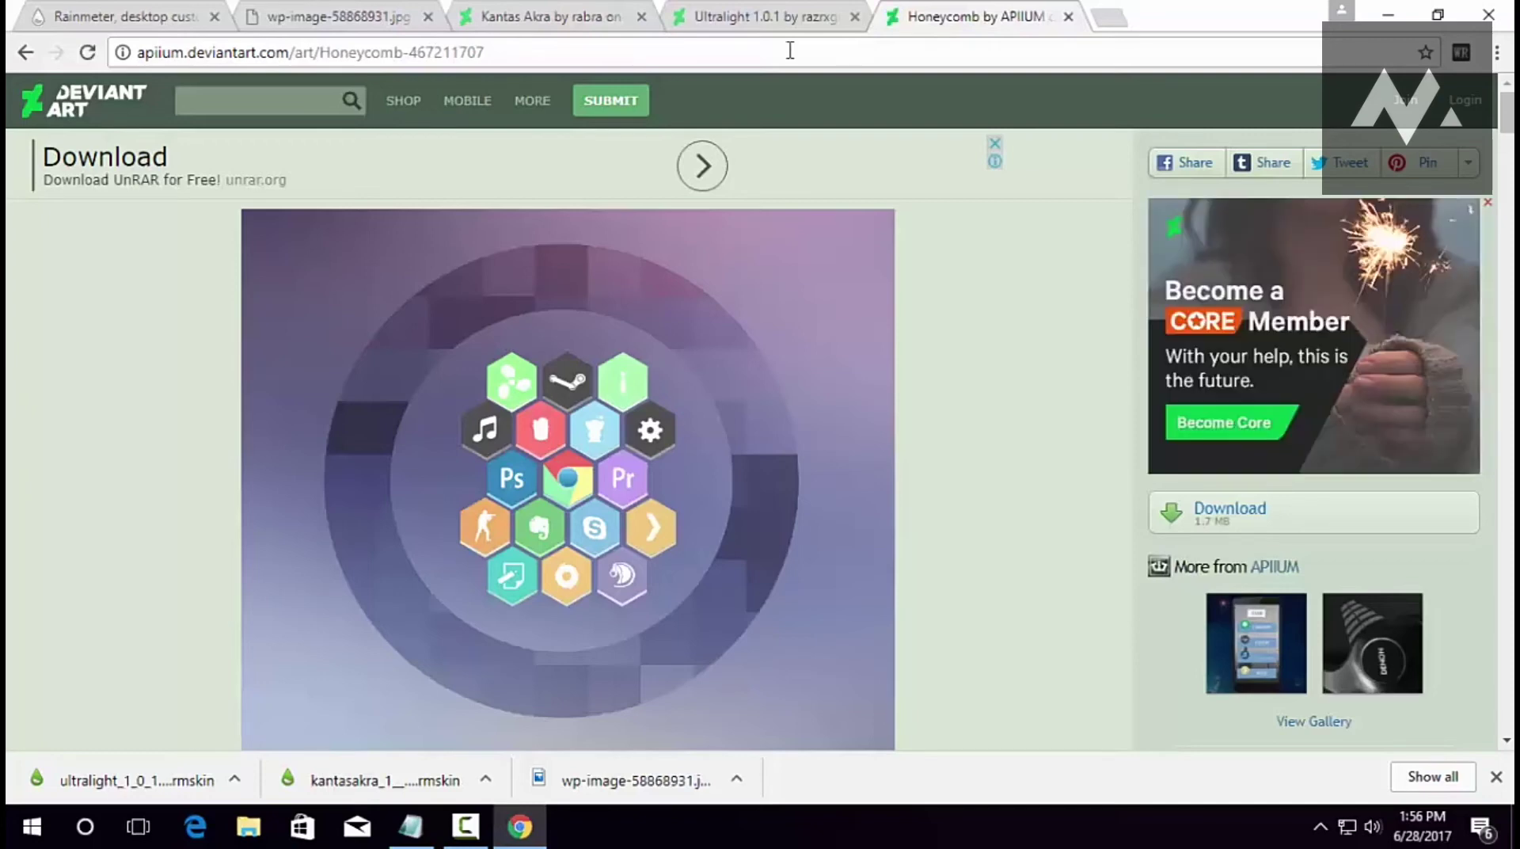
left_click(1233, 513)
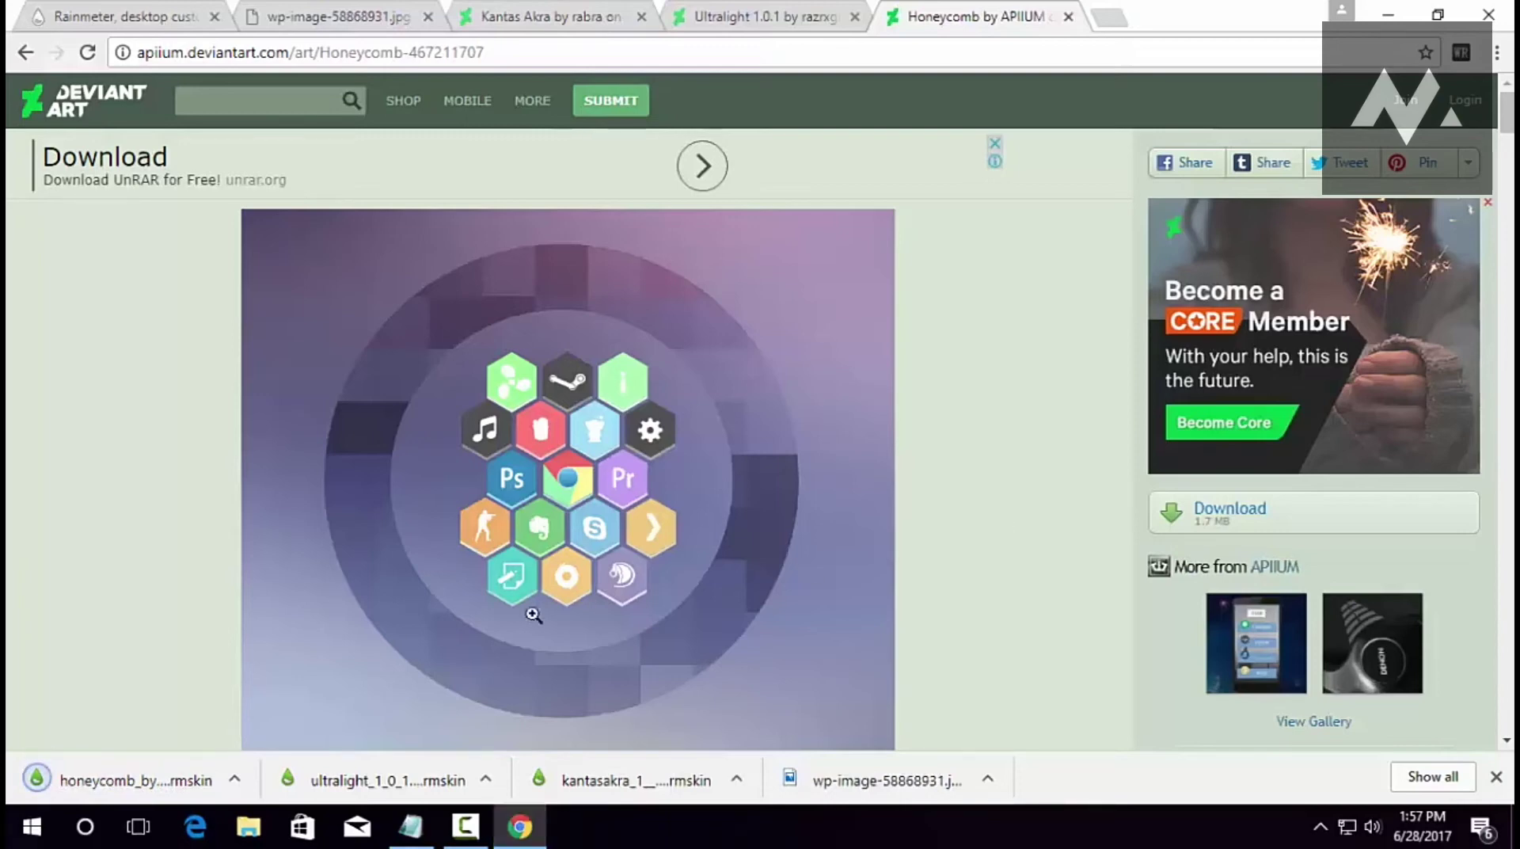
Install the downloaded Honeycomb skin in Rainmeter and minimize the browser to show the desktop.
left_click(135, 780)
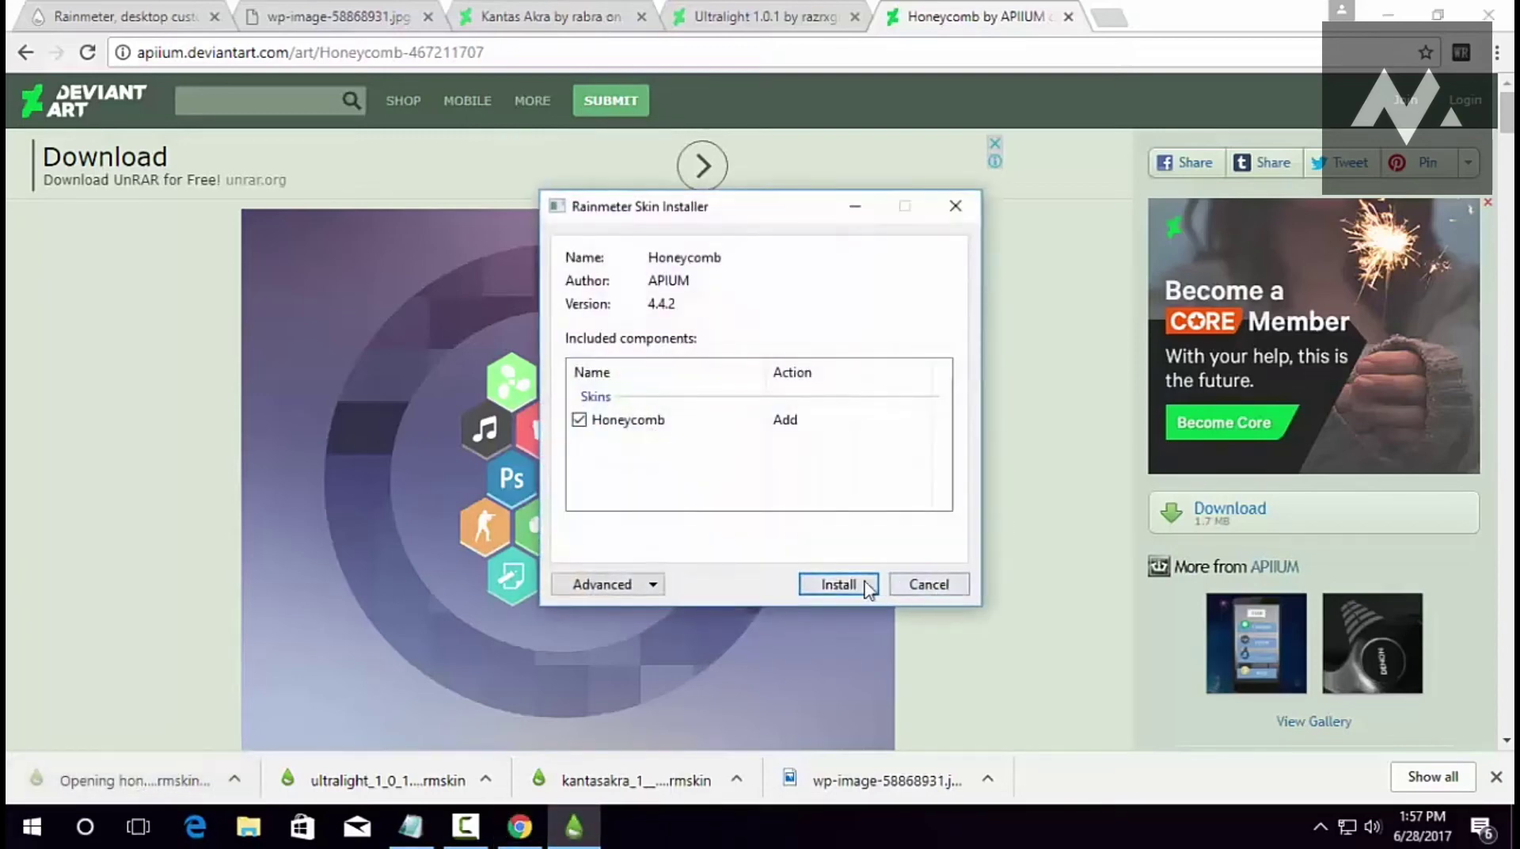
left_click(852, 586)
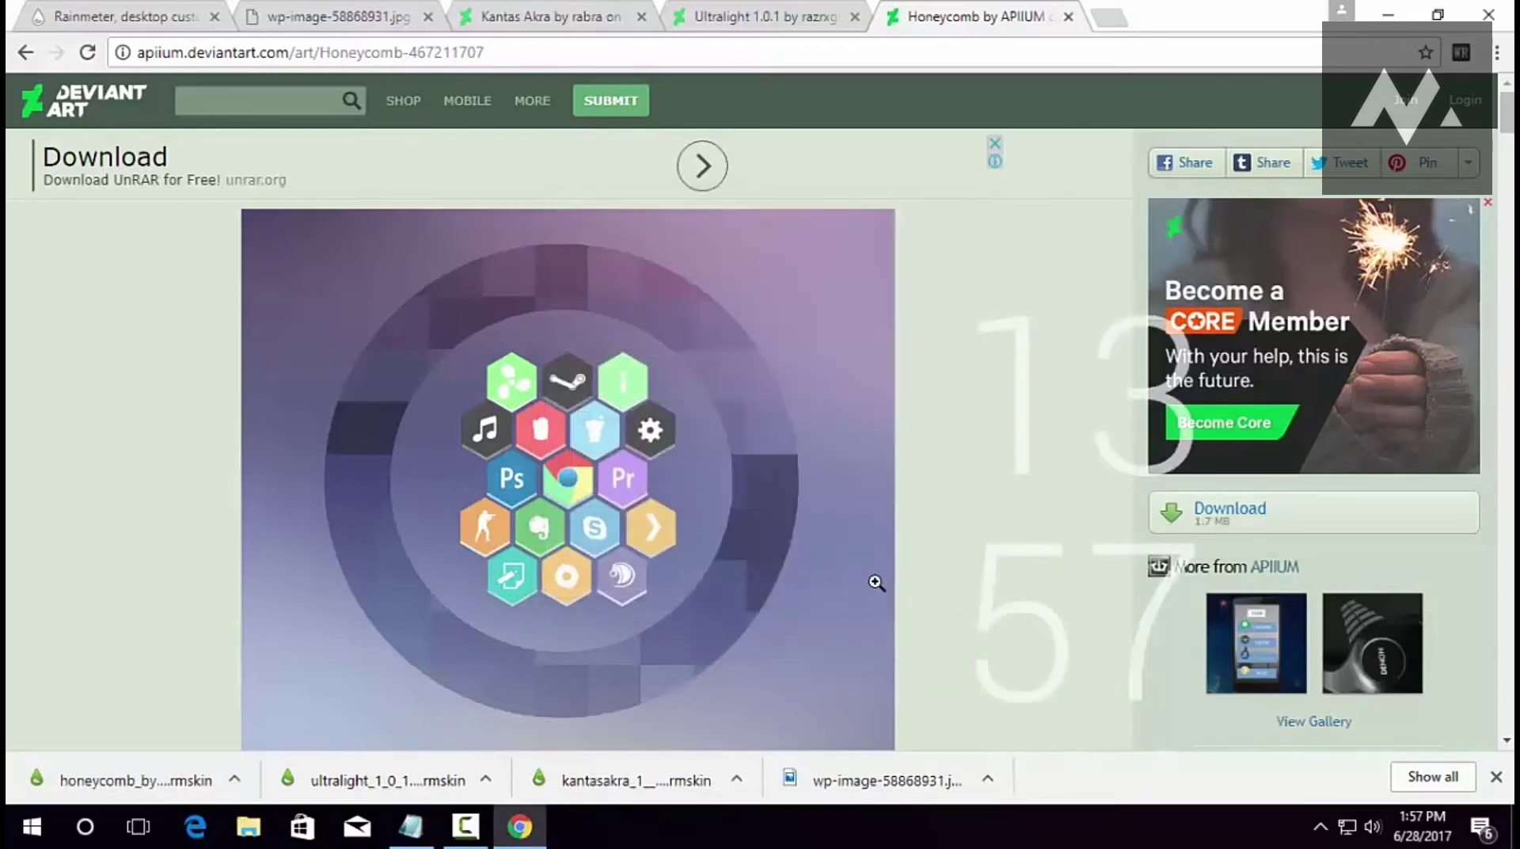
left_click(1388, 14)
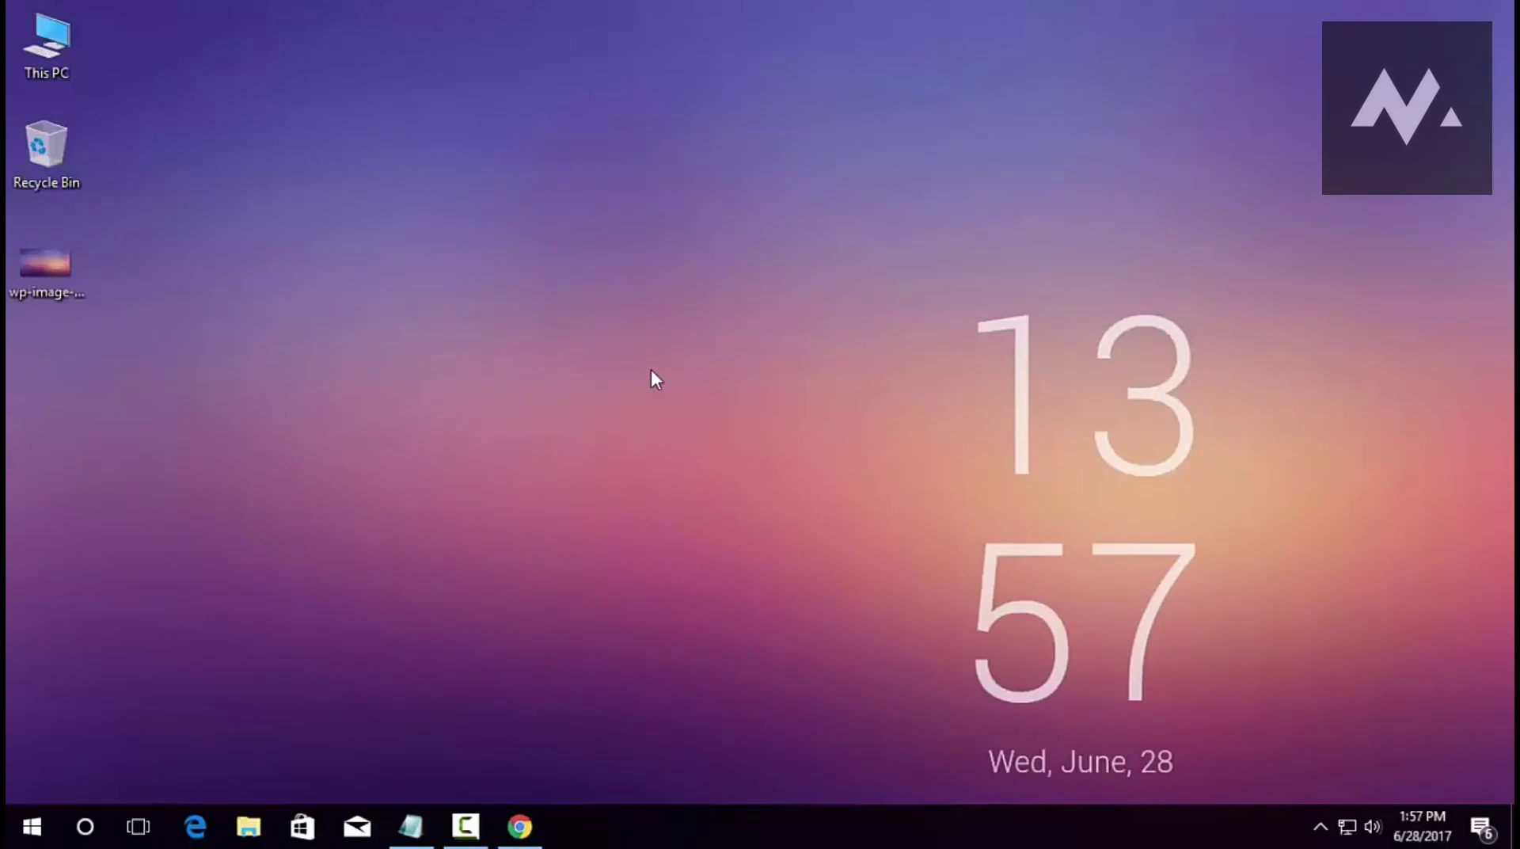
Open Desktop Icon Settings from the Themes page of the Windows personalisation settings.
right_click(316, 354)
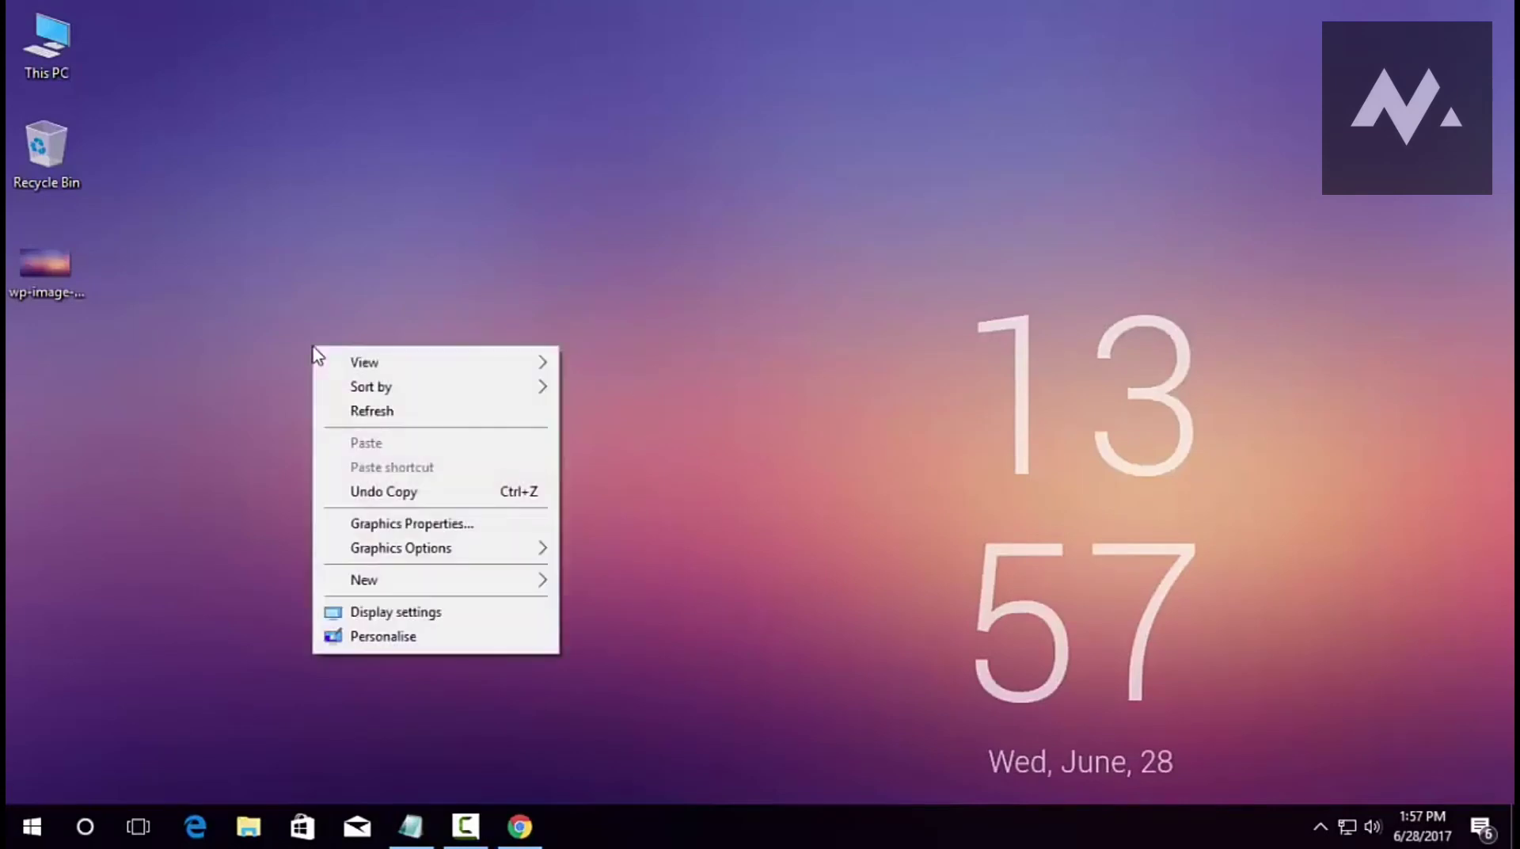
left_click(385, 636)
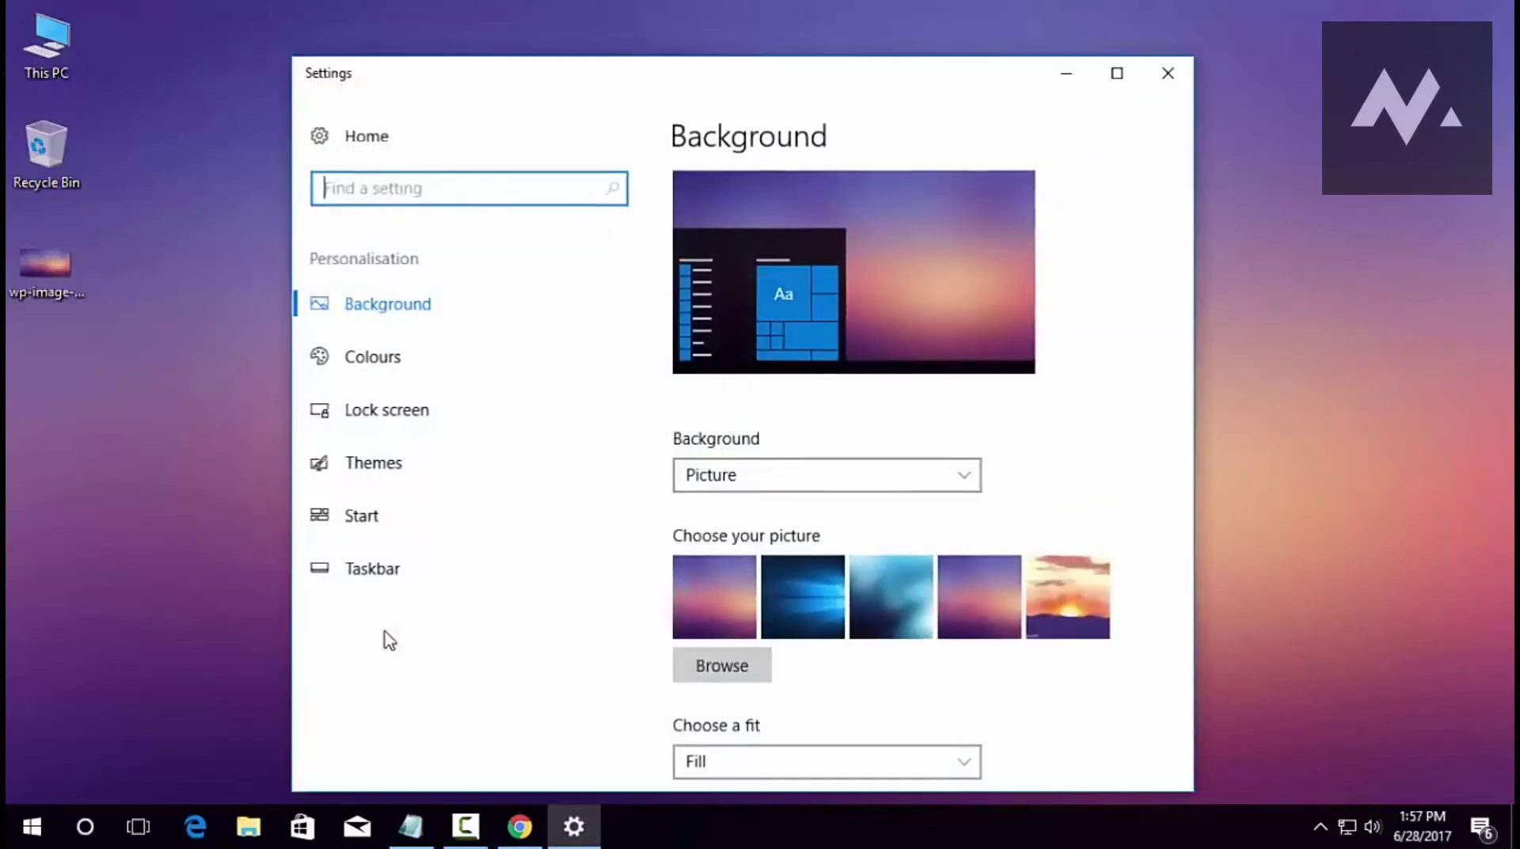
left_click(359, 467)
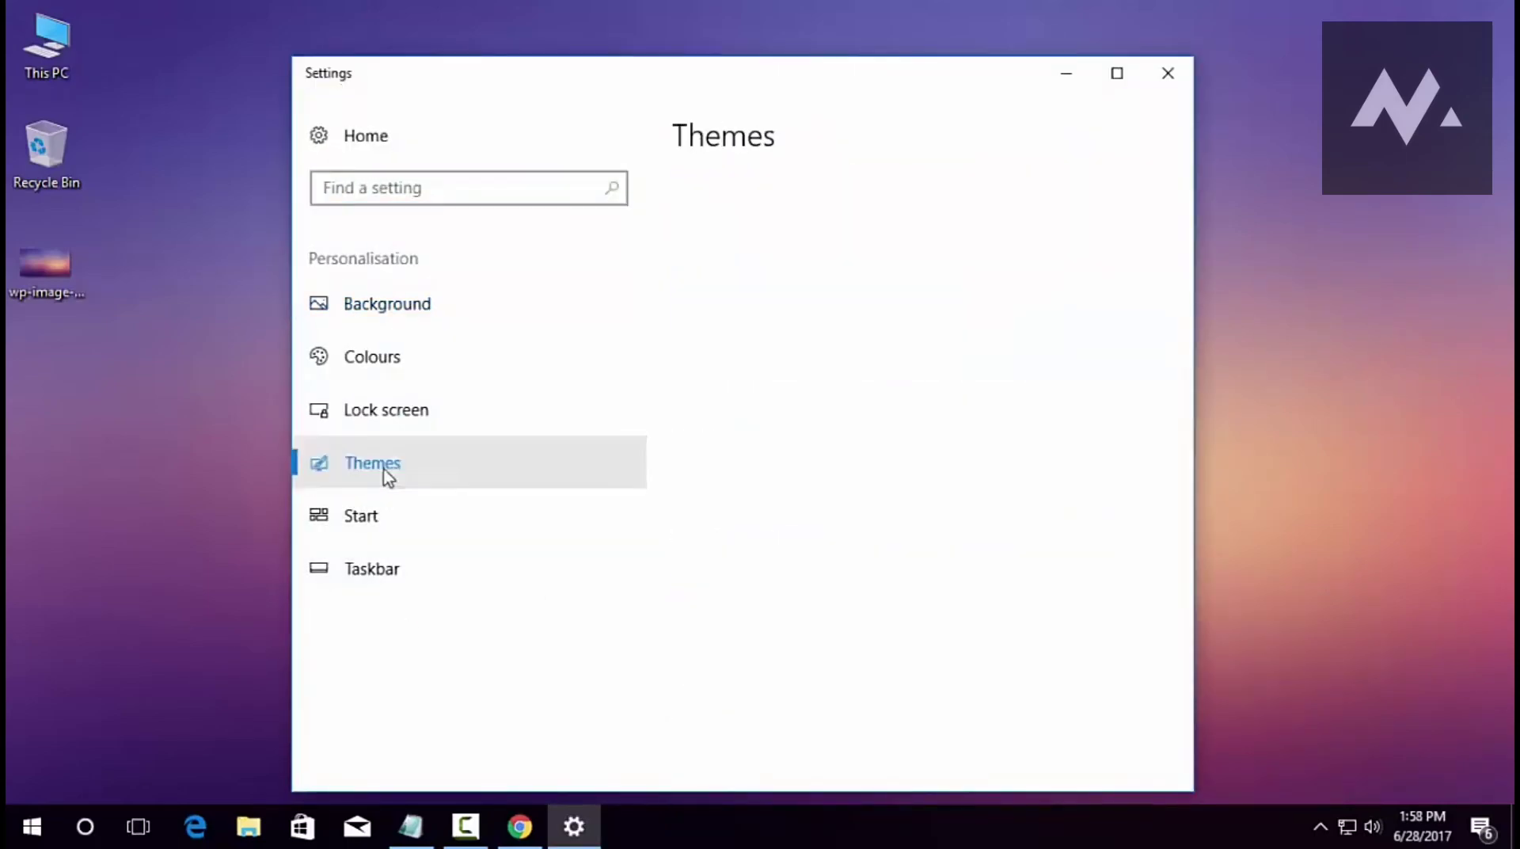
scroll(803, 516, "down", 3)
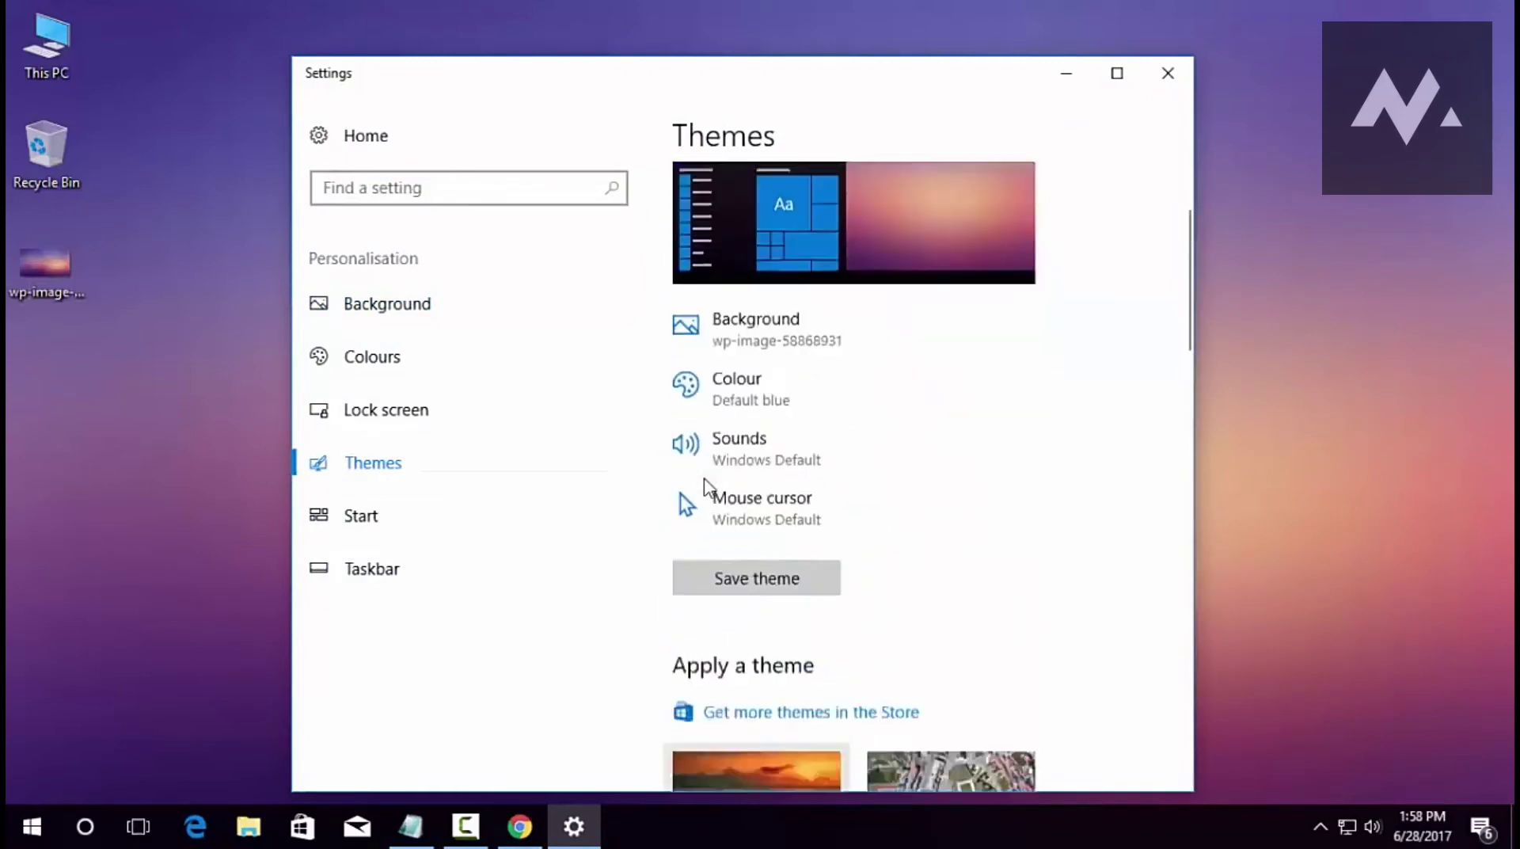
scroll(724, 533, "down", 10)
scroll(728, 546, "down", 5)
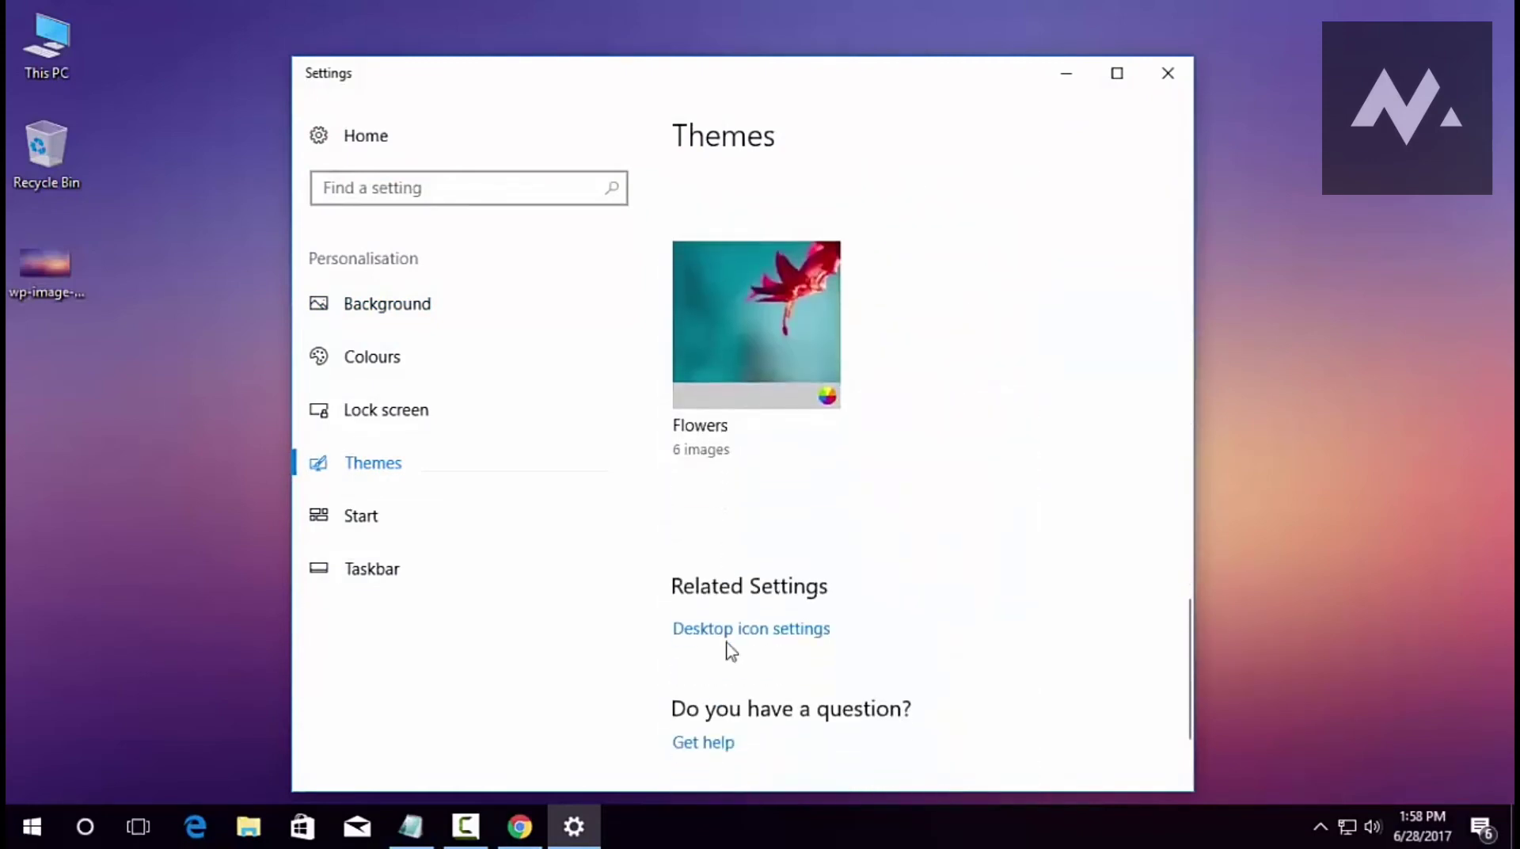
left_click(770, 631)
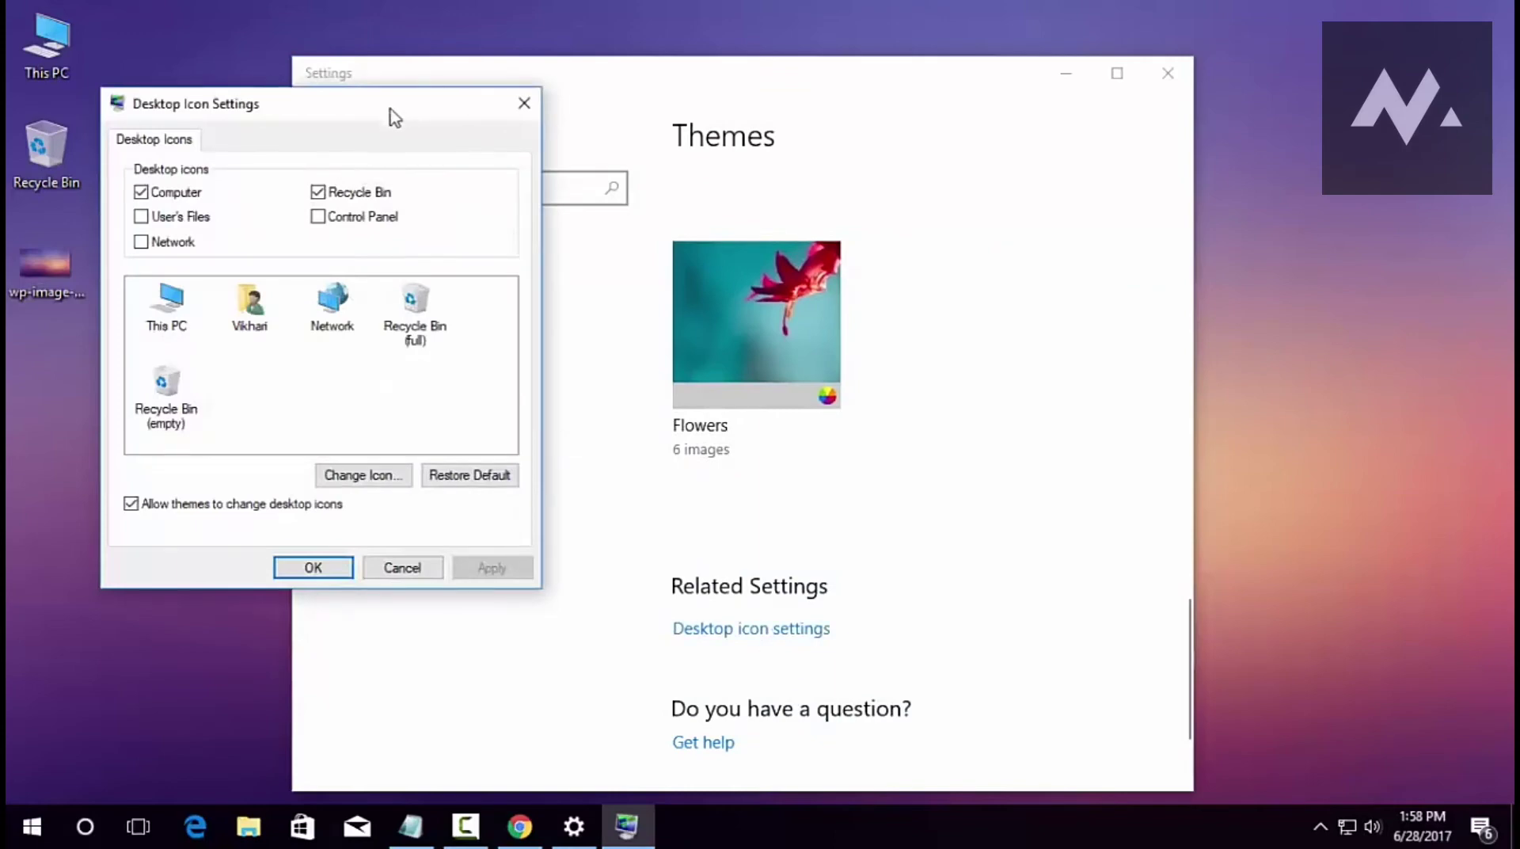
Hide the Computer and Recycle Bin desktop icons, apply the change, and close the settings windows.
left_click_drag(390, 118, 597, 117)
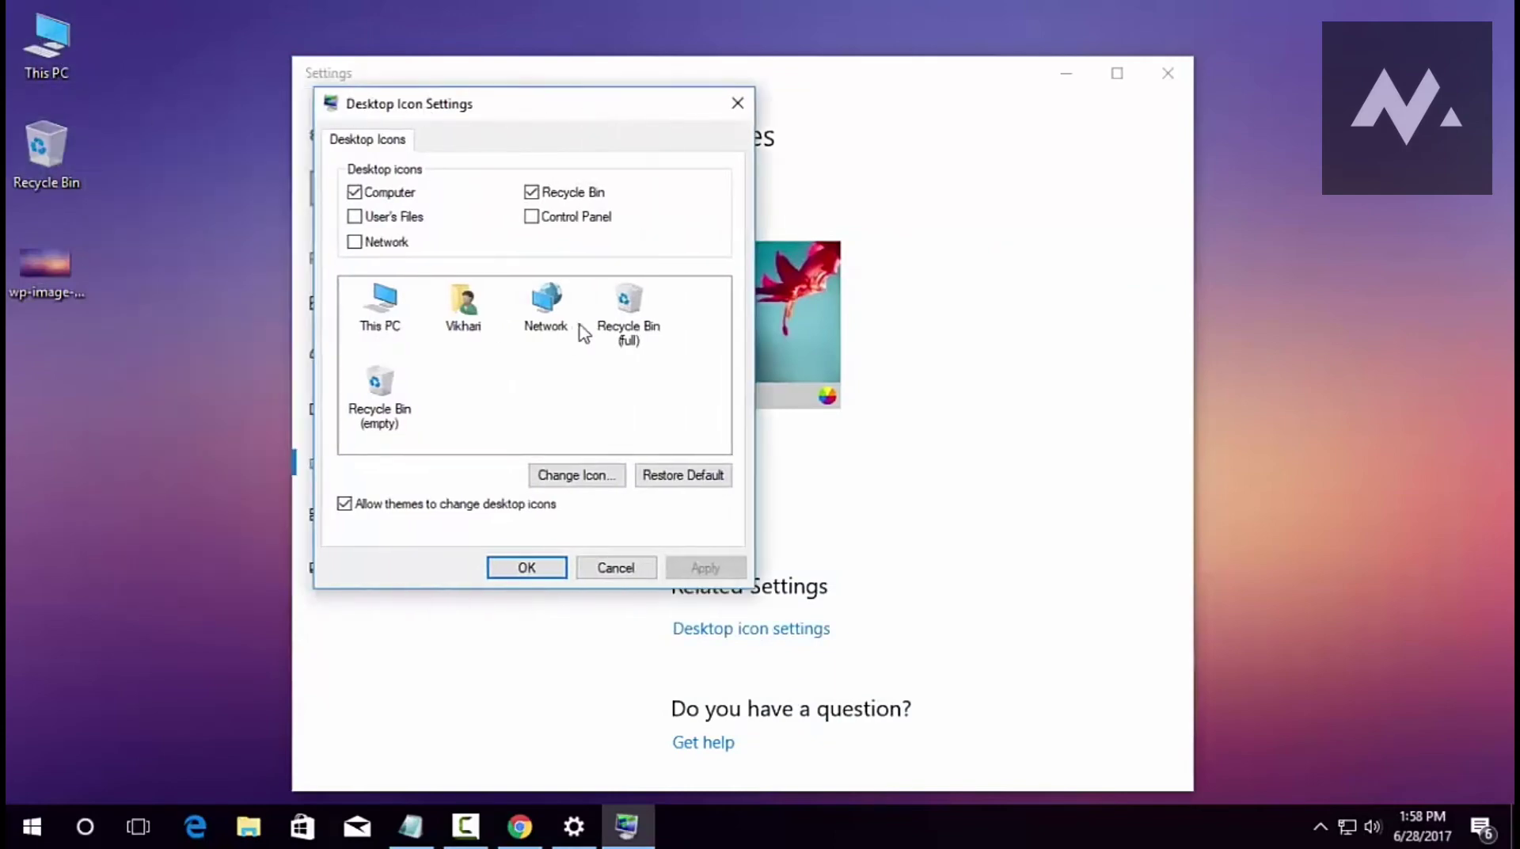
left_click(354, 192)
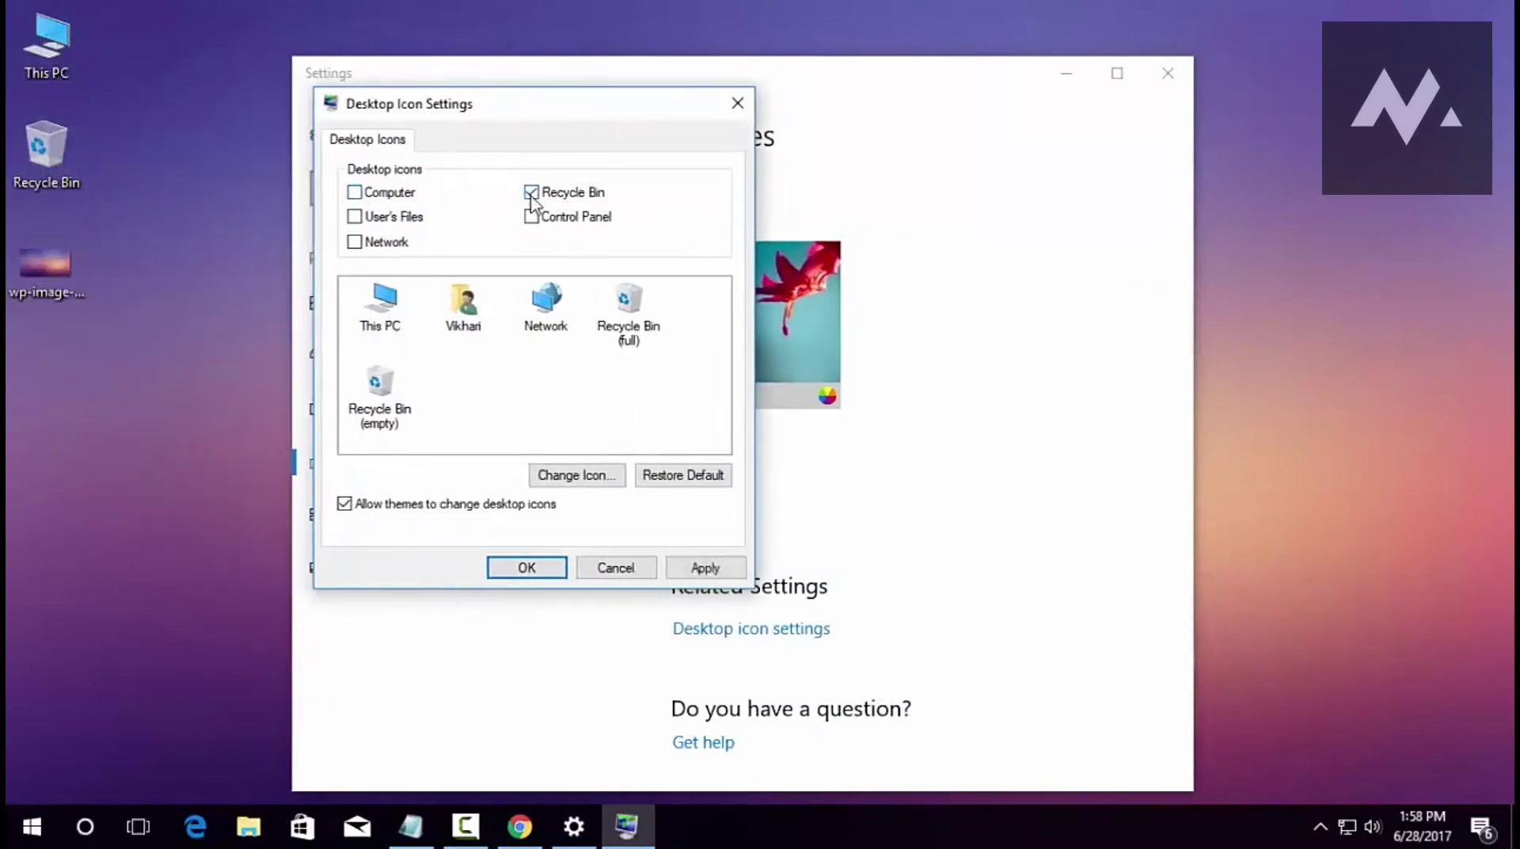
left_click(531, 191)
left_click(707, 567)
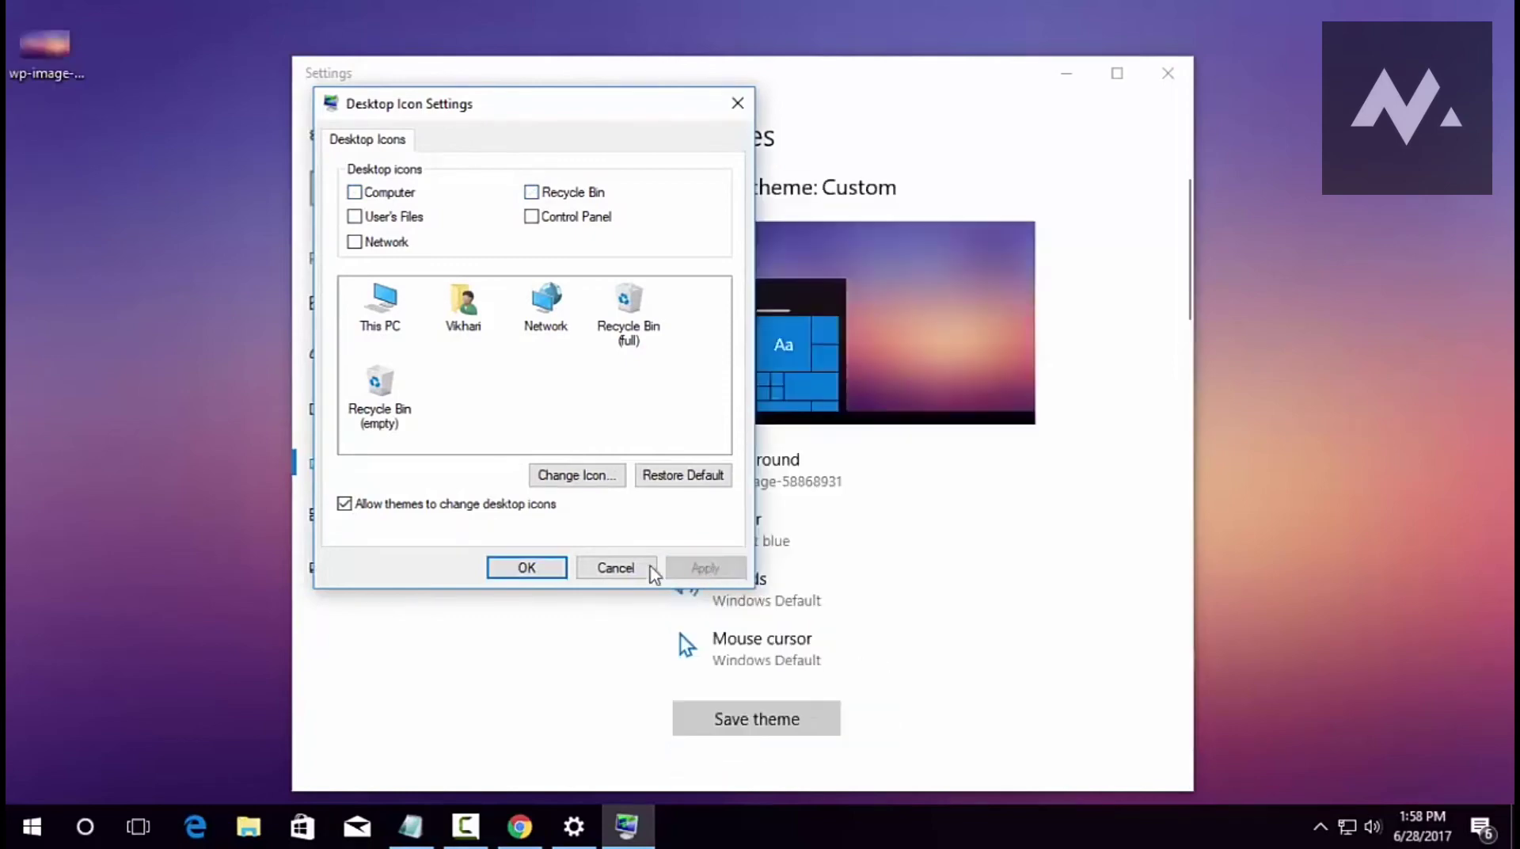
left_click(525, 567)
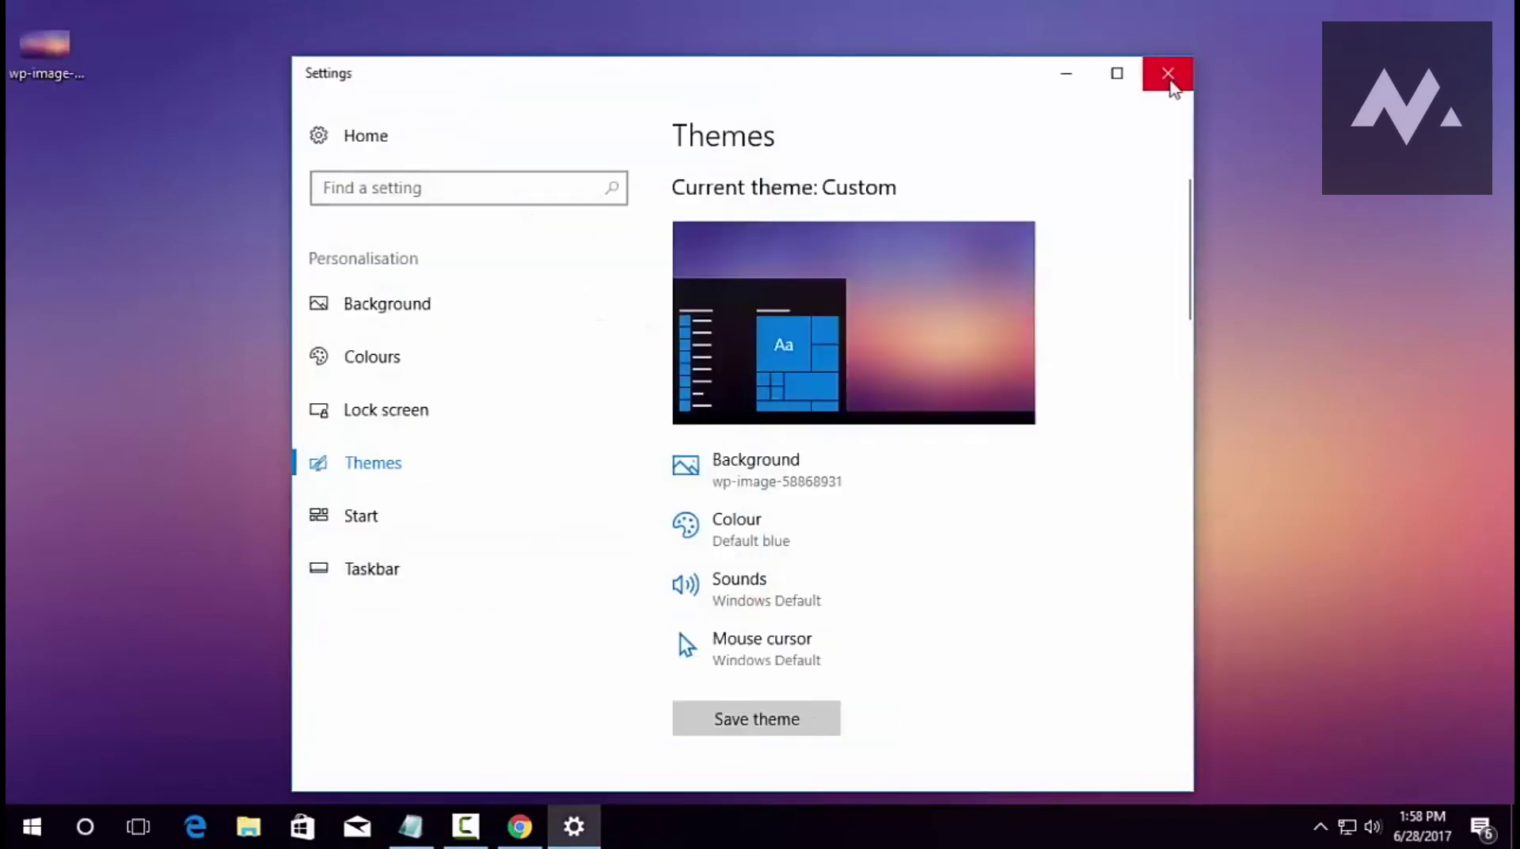
left_click(1168, 75)
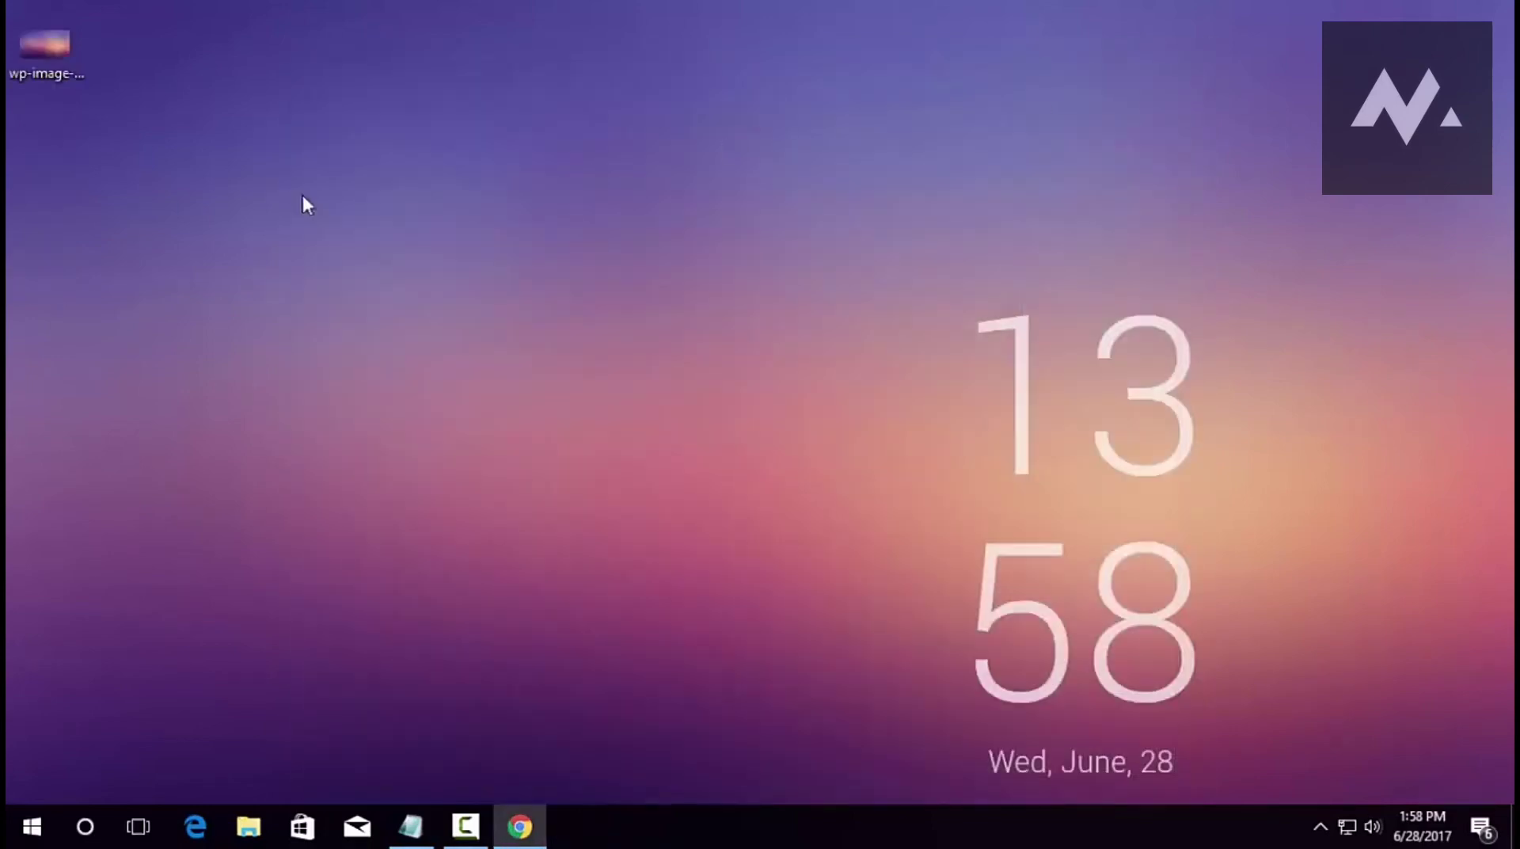
Move the wp-image-58868931 file from the desktop to the Media (E:) drive and close the folder window.
left_click(50, 45)
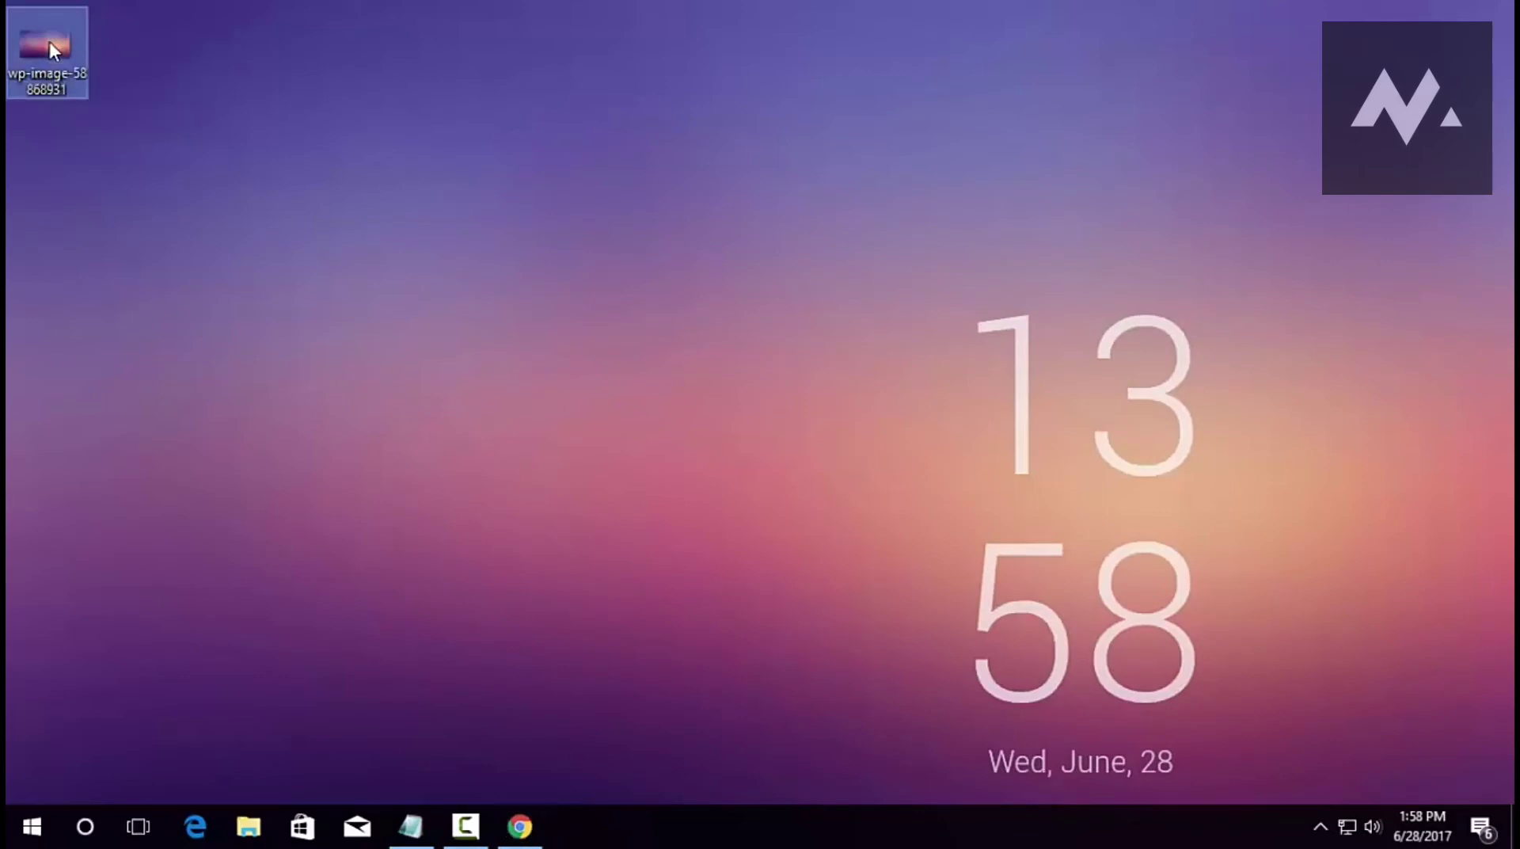
right_click(49, 42)
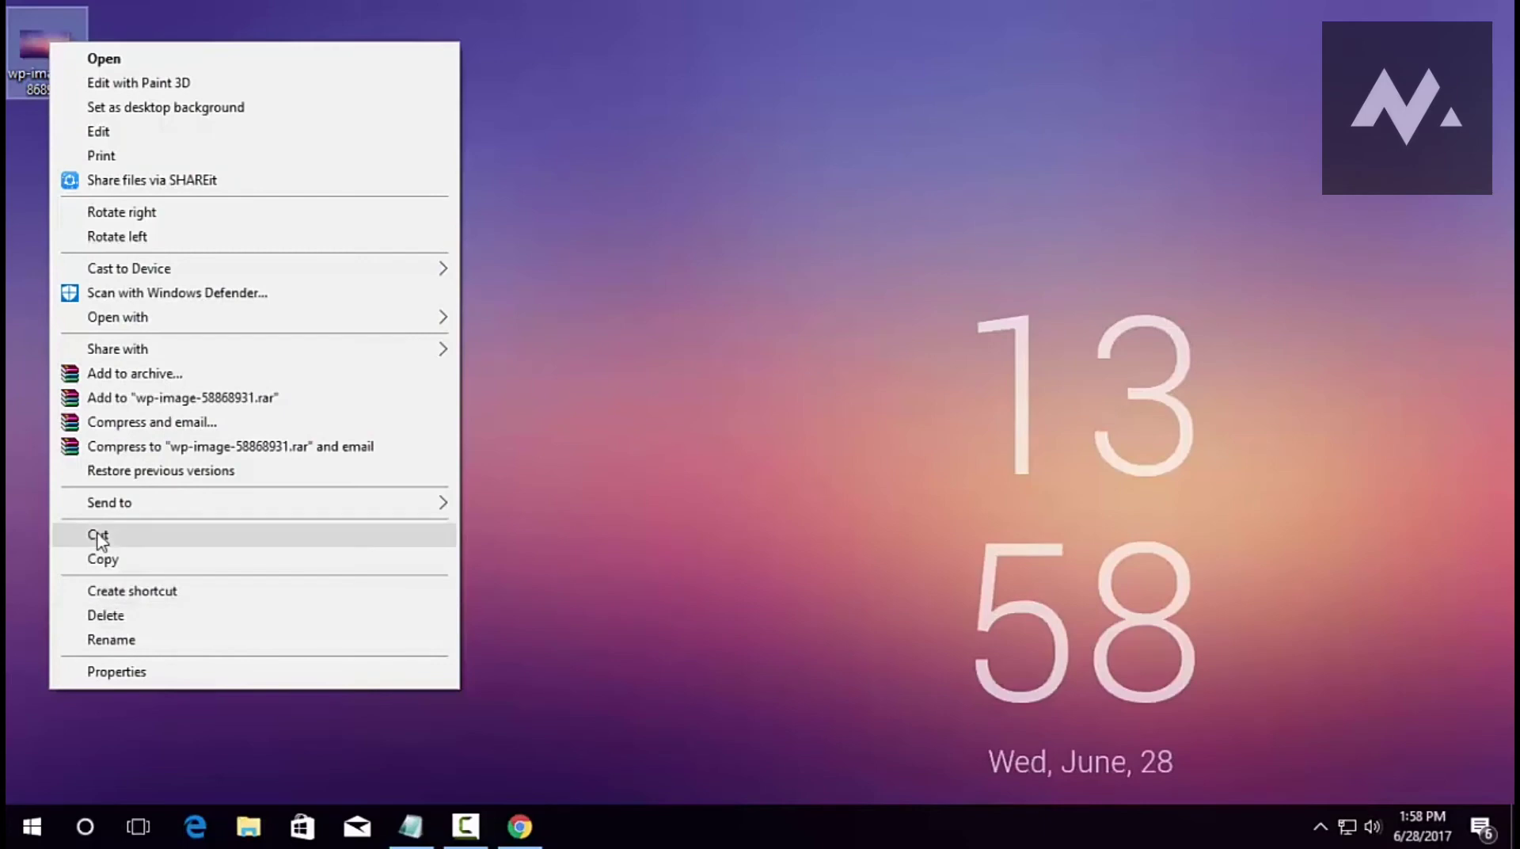
left_click(97, 536)
left_click(249, 827)
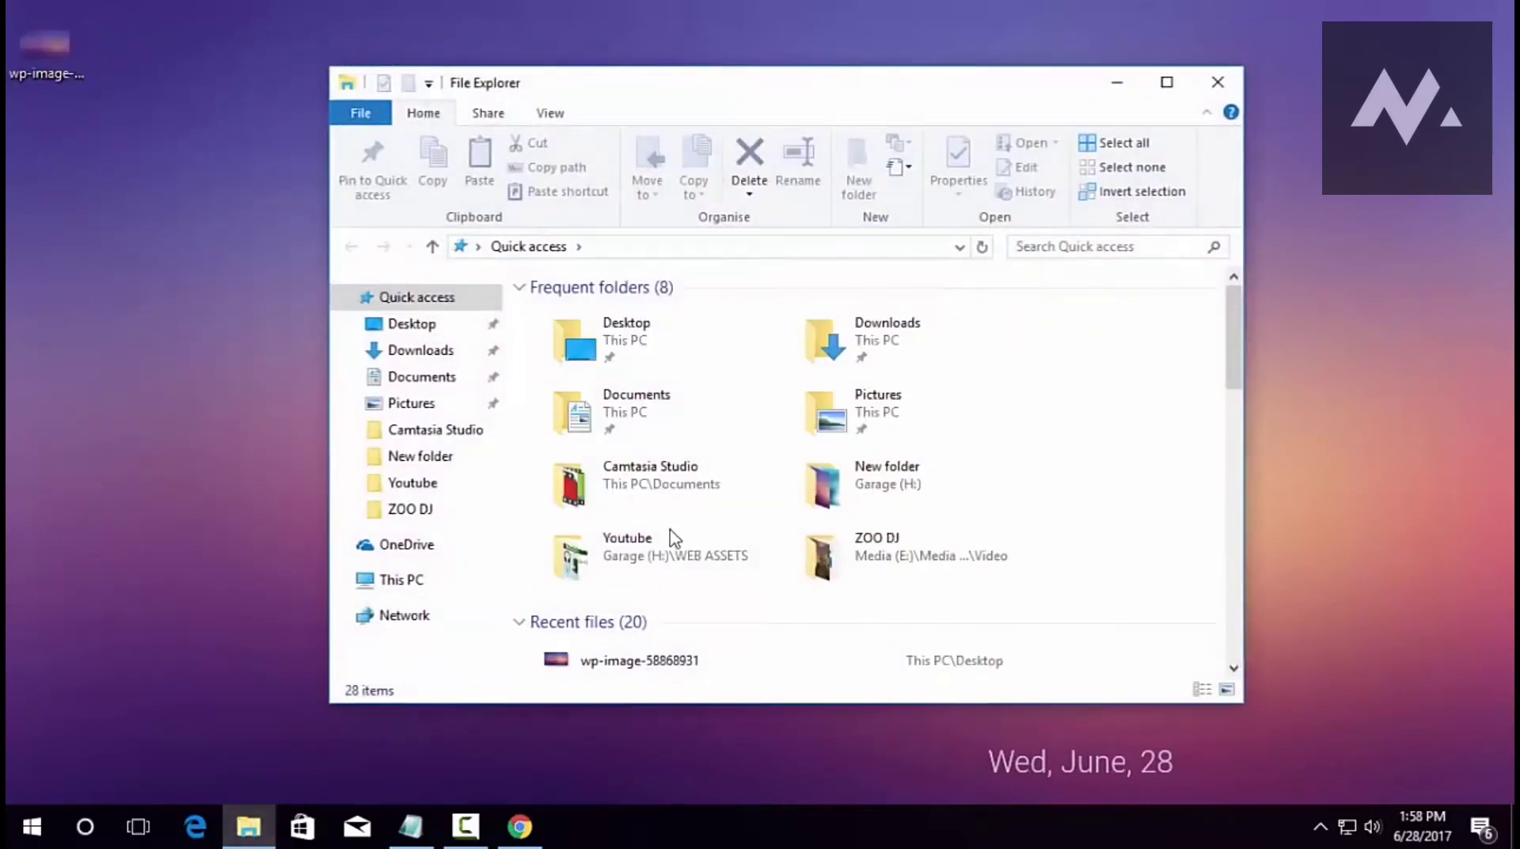
left_click(408, 584)
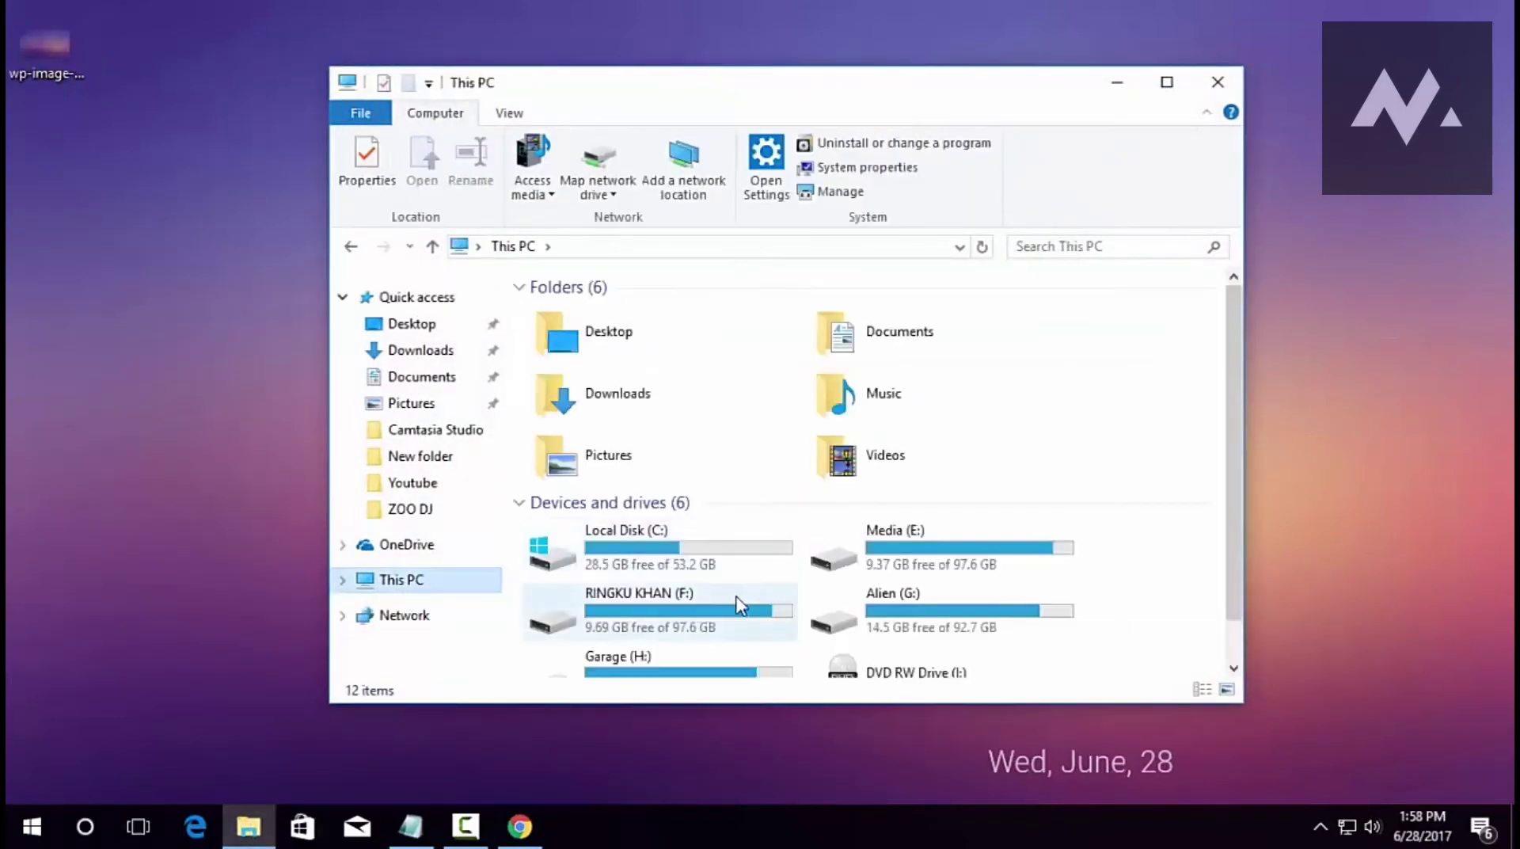
double_click(936, 555)
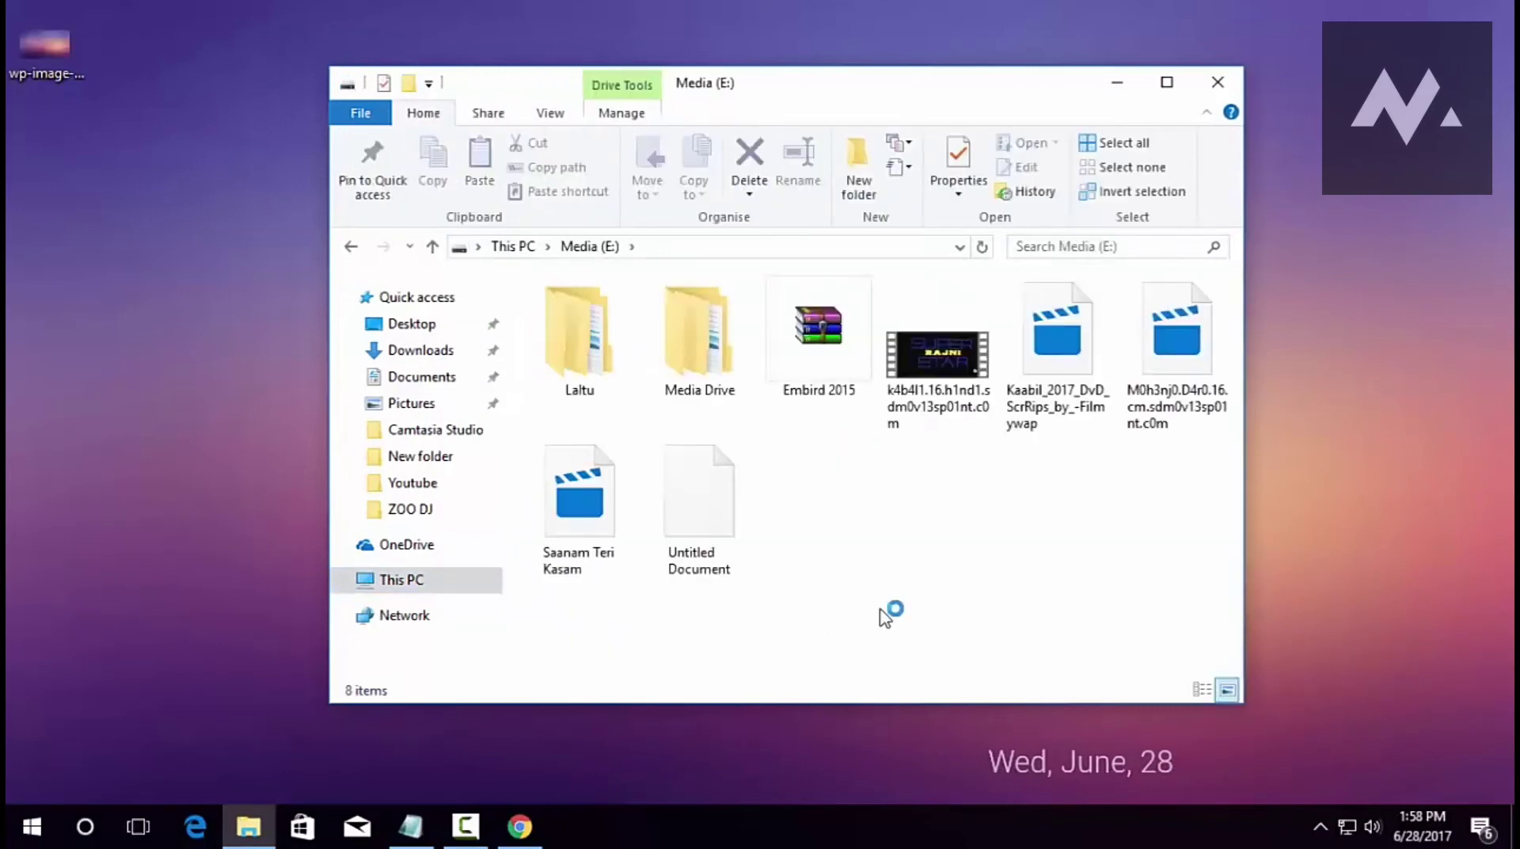
left_click(1218, 82)
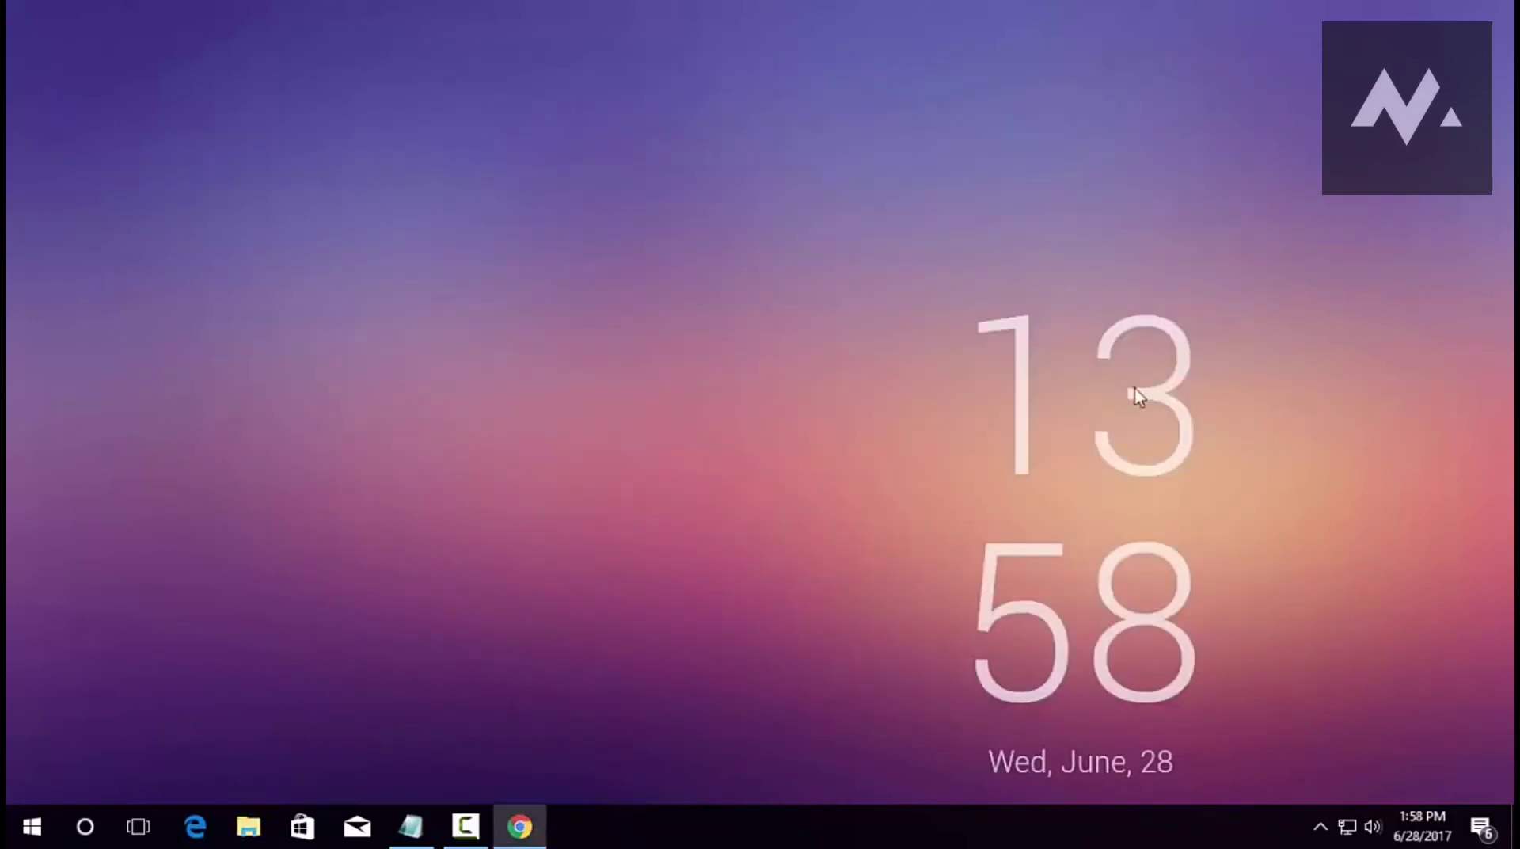
Move the clock skin to the left part of the desktop, at about X 153, Y 61, and unload and reload Ultralight clock.ini in Rainmeter.
left_click_drag(1027, 393, 296, 302)
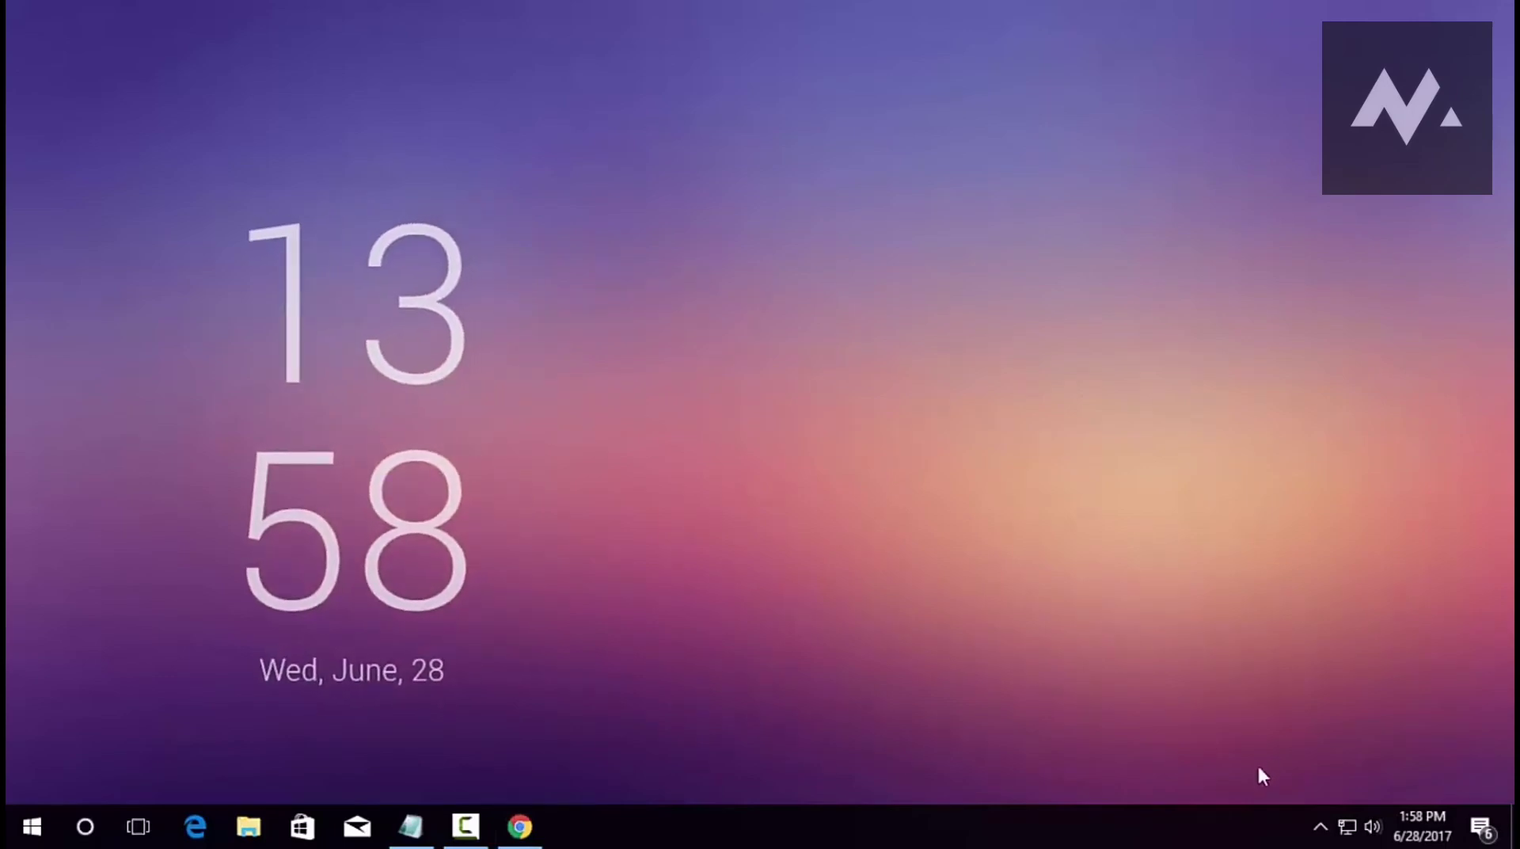
left_click(1318, 828)
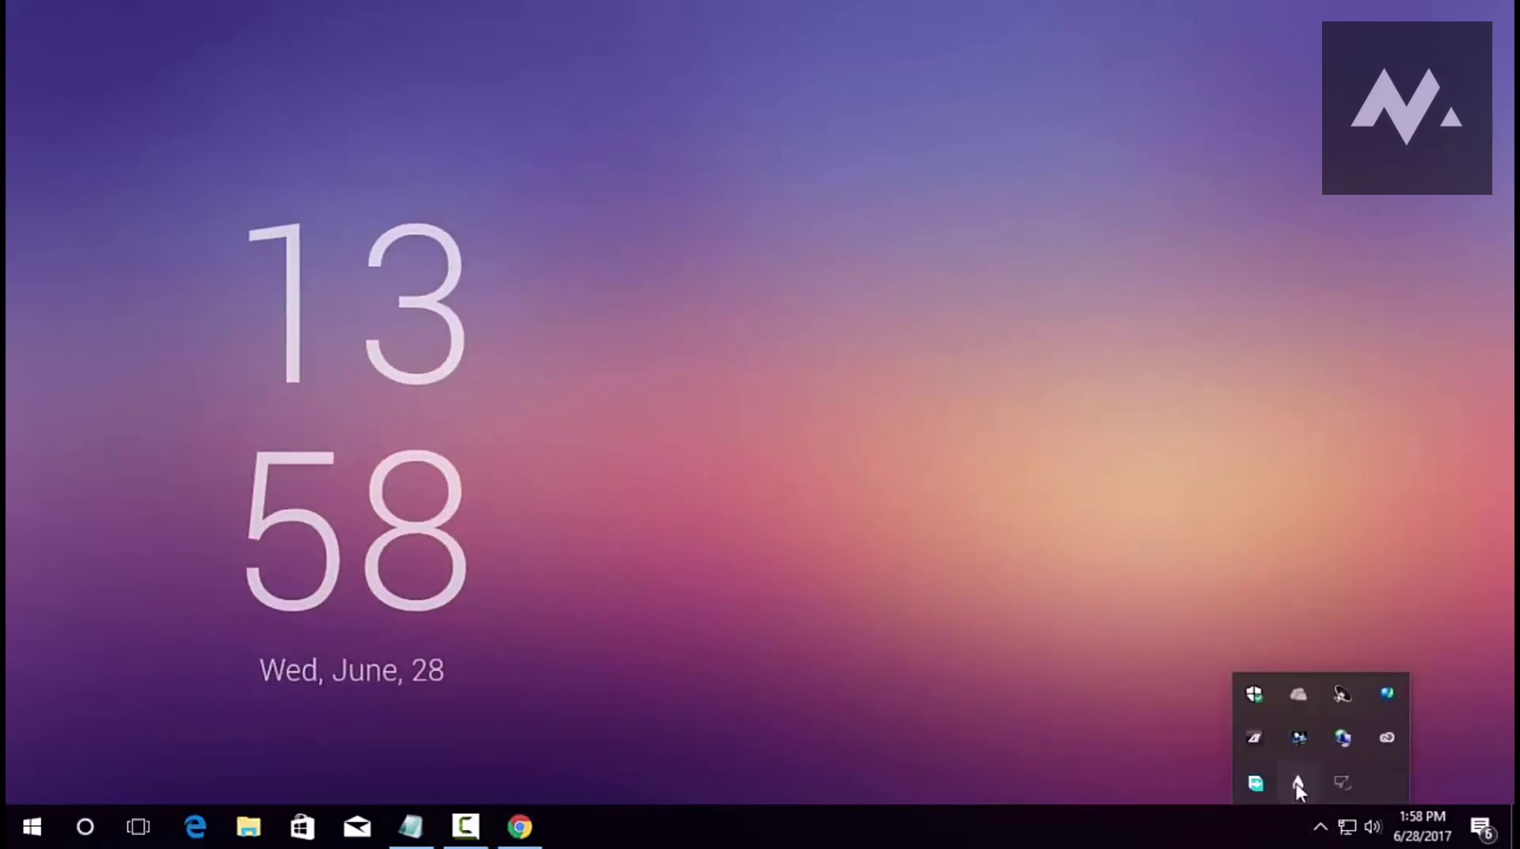
left_click(1297, 784)
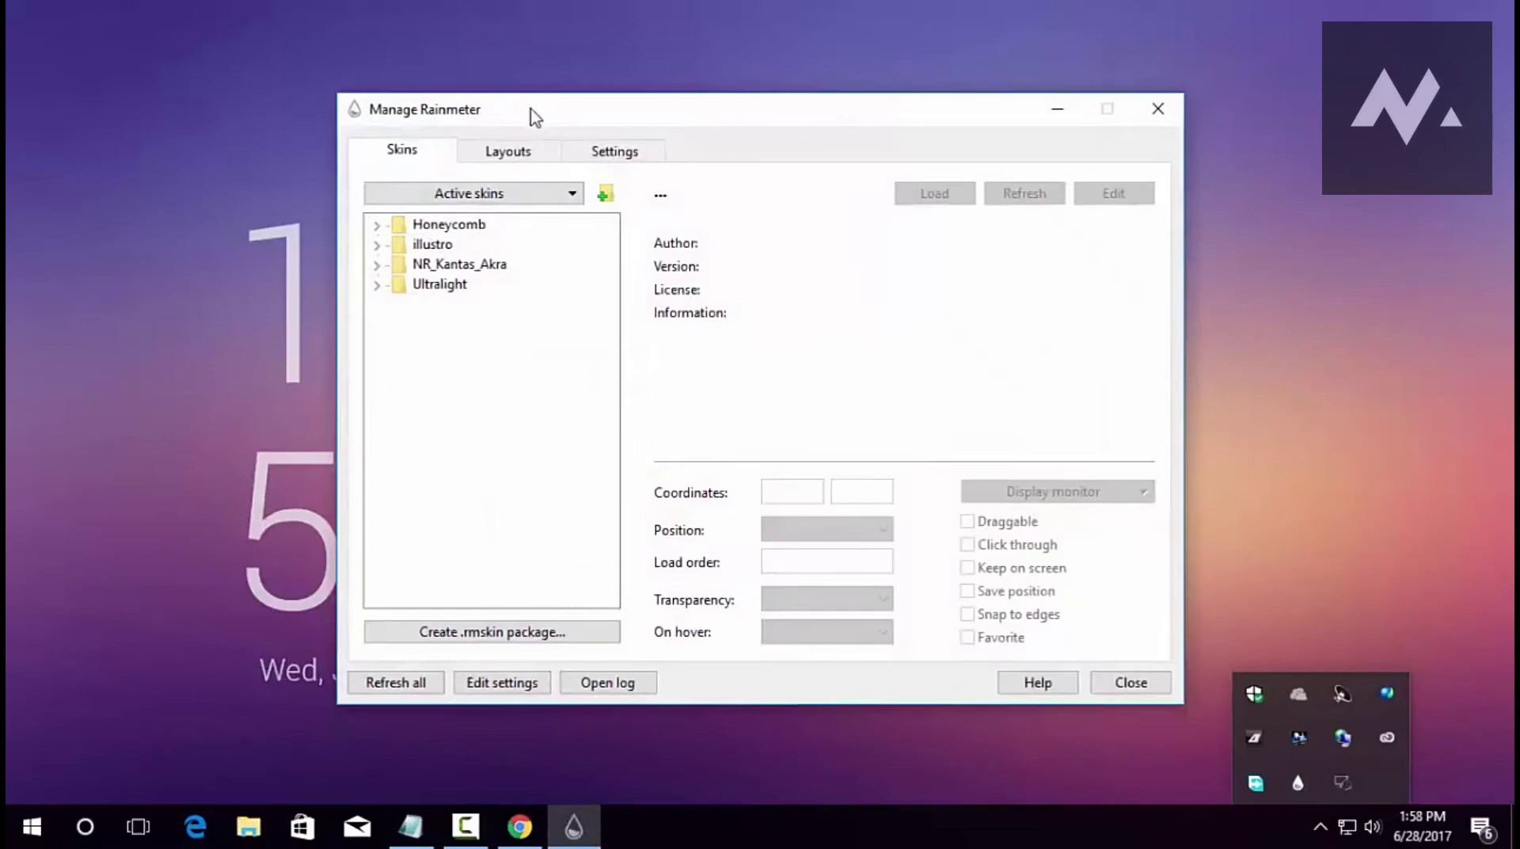
left_click(377, 286)
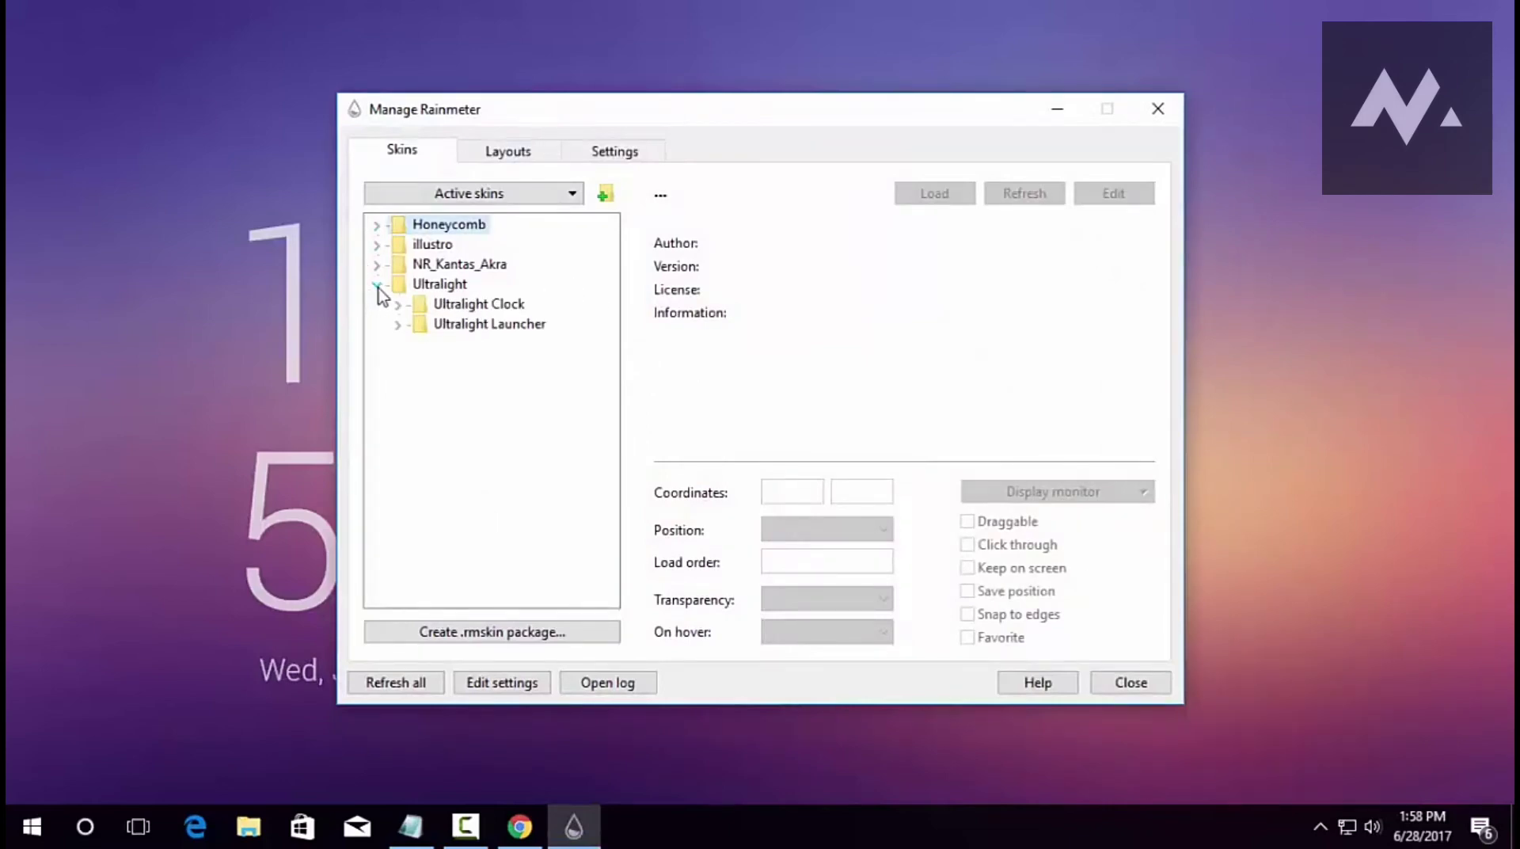
left_click(398, 305)
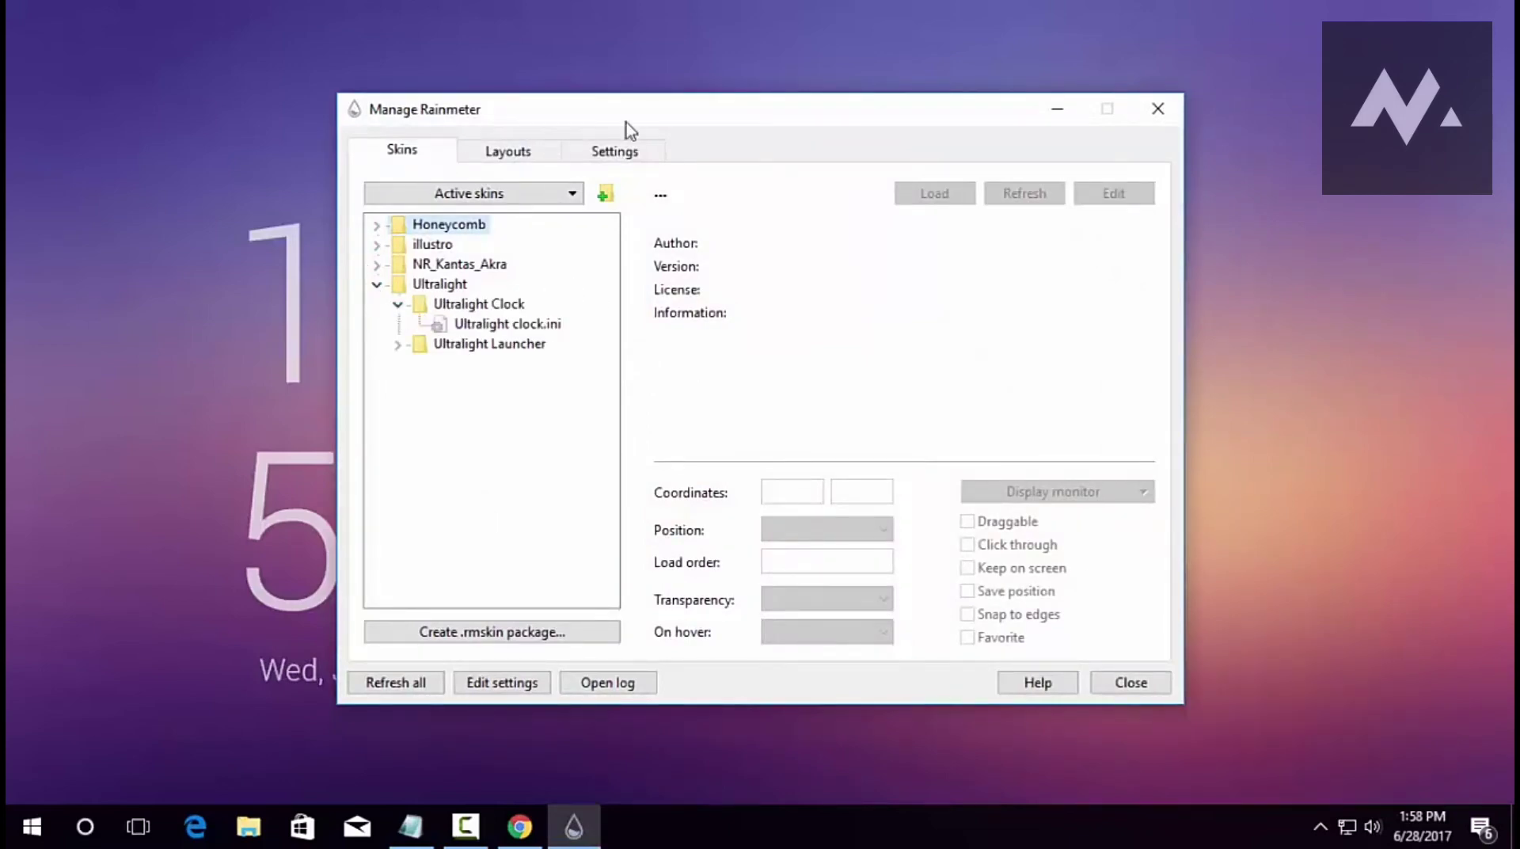
left_click_drag(626, 118, 946, 92)
double_click(798, 297)
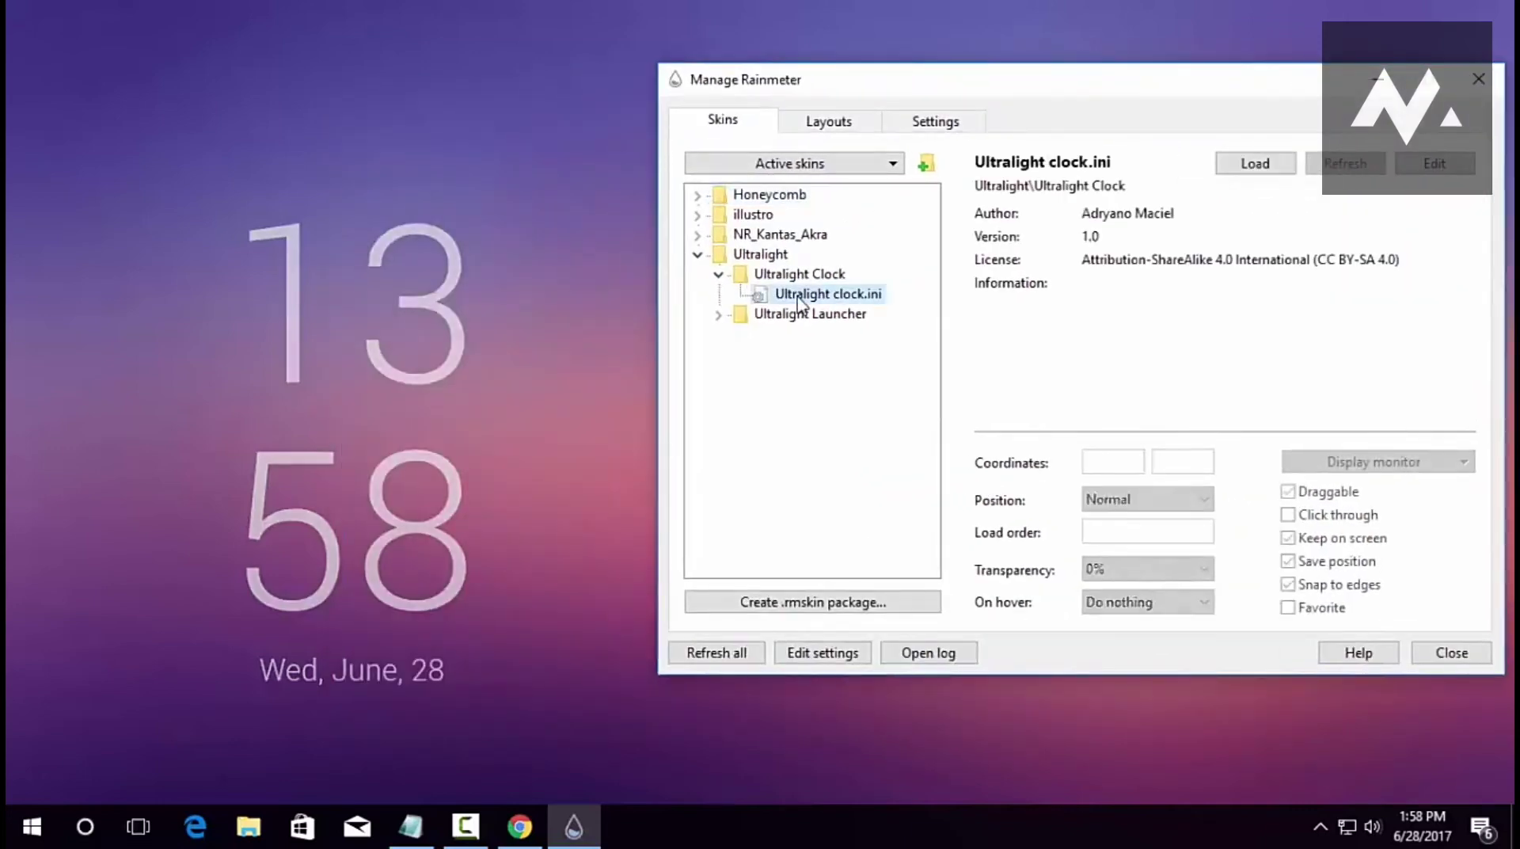
double_click(799, 297)
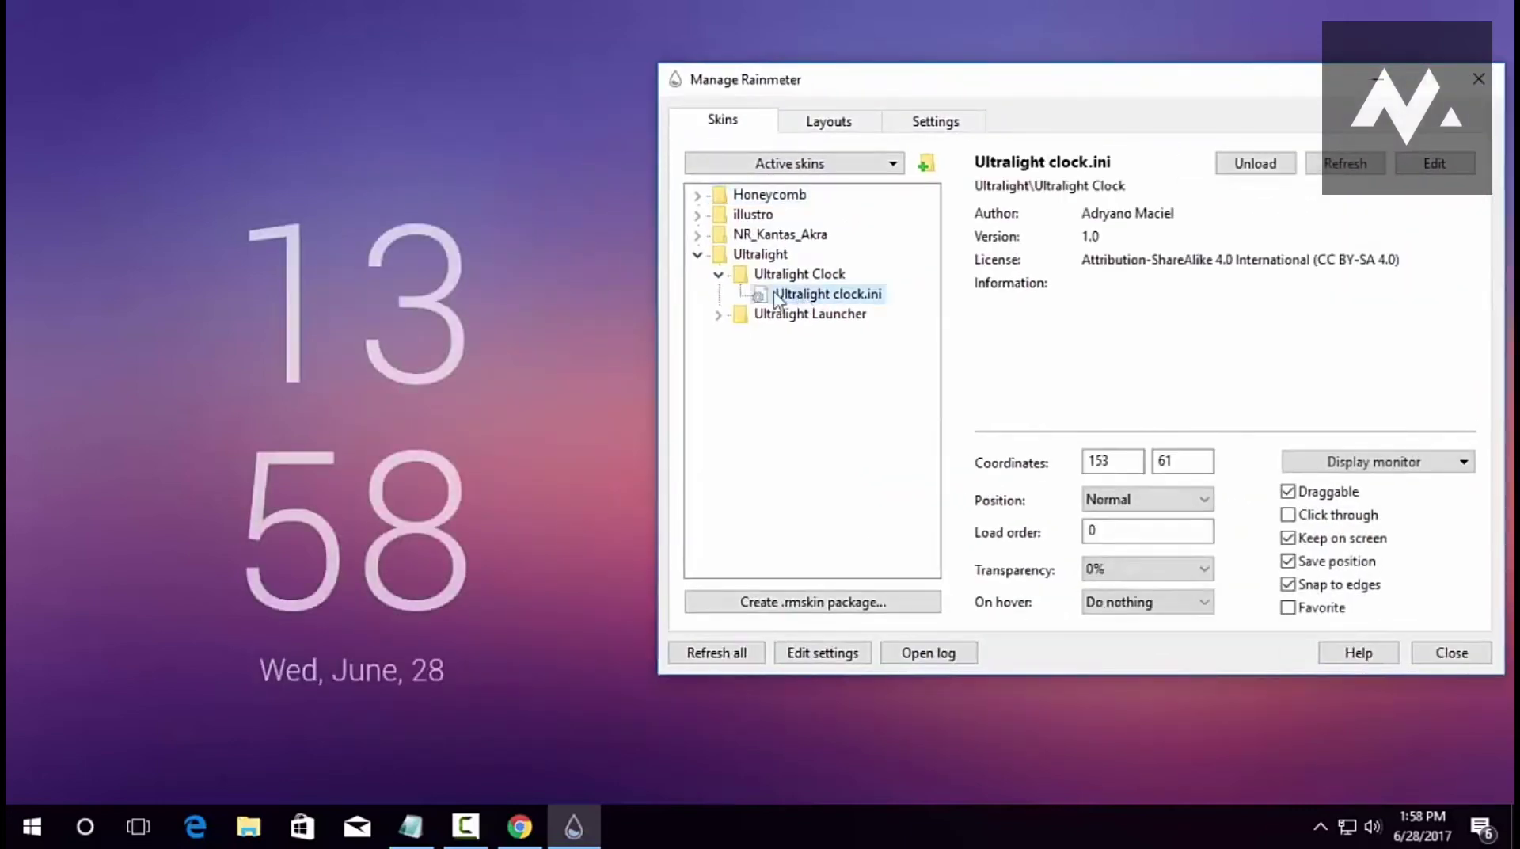
Load Ultralight Launcher.ini and place the launcher icon row just above the taskbar, at about X 360, Y 669.
left_click(717, 314)
double_click(821, 335)
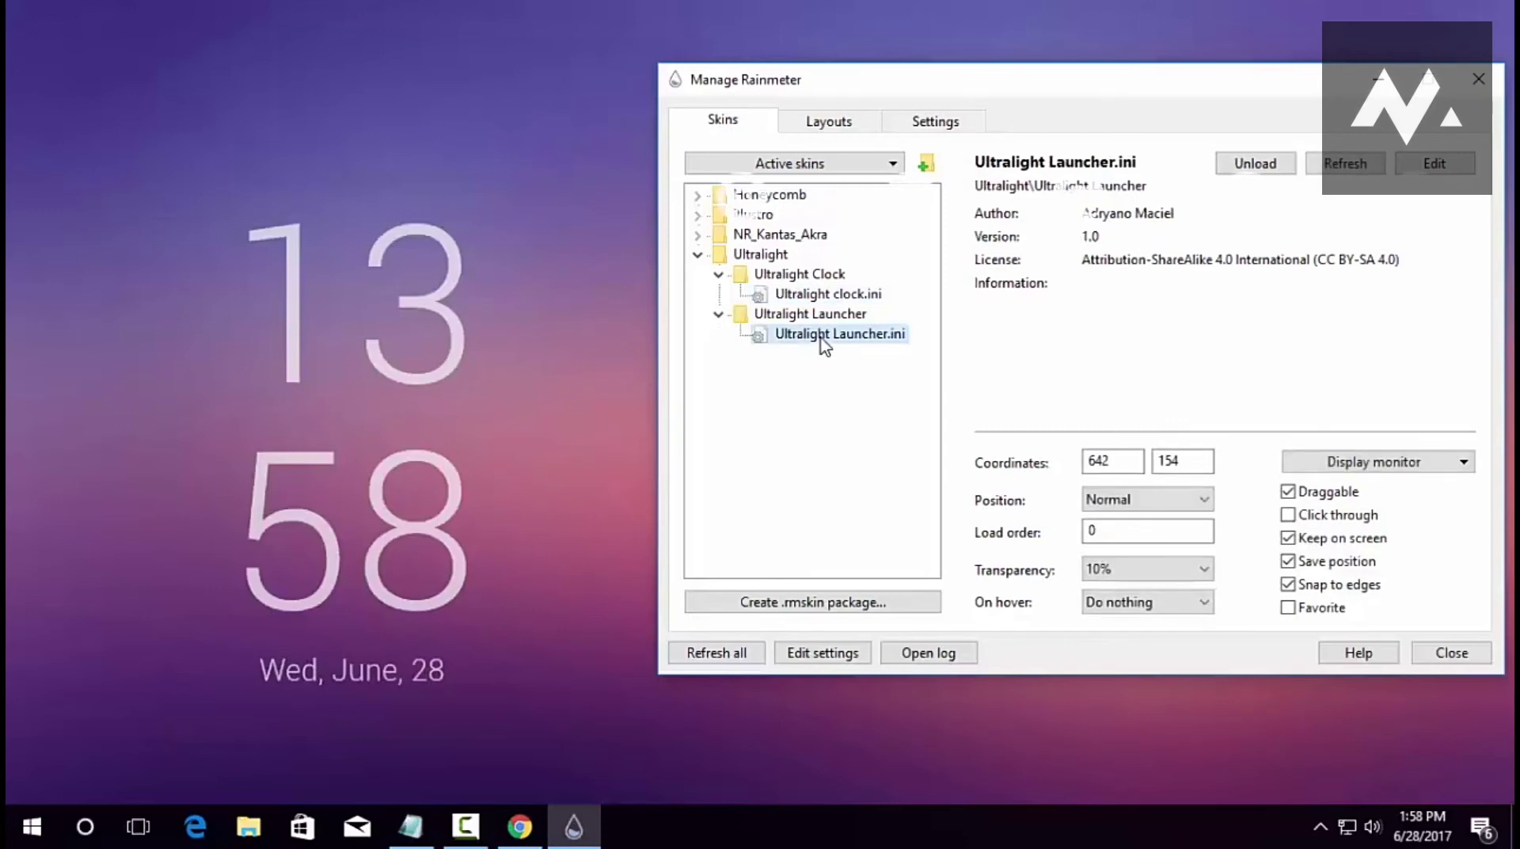
left_click(1381, 77)
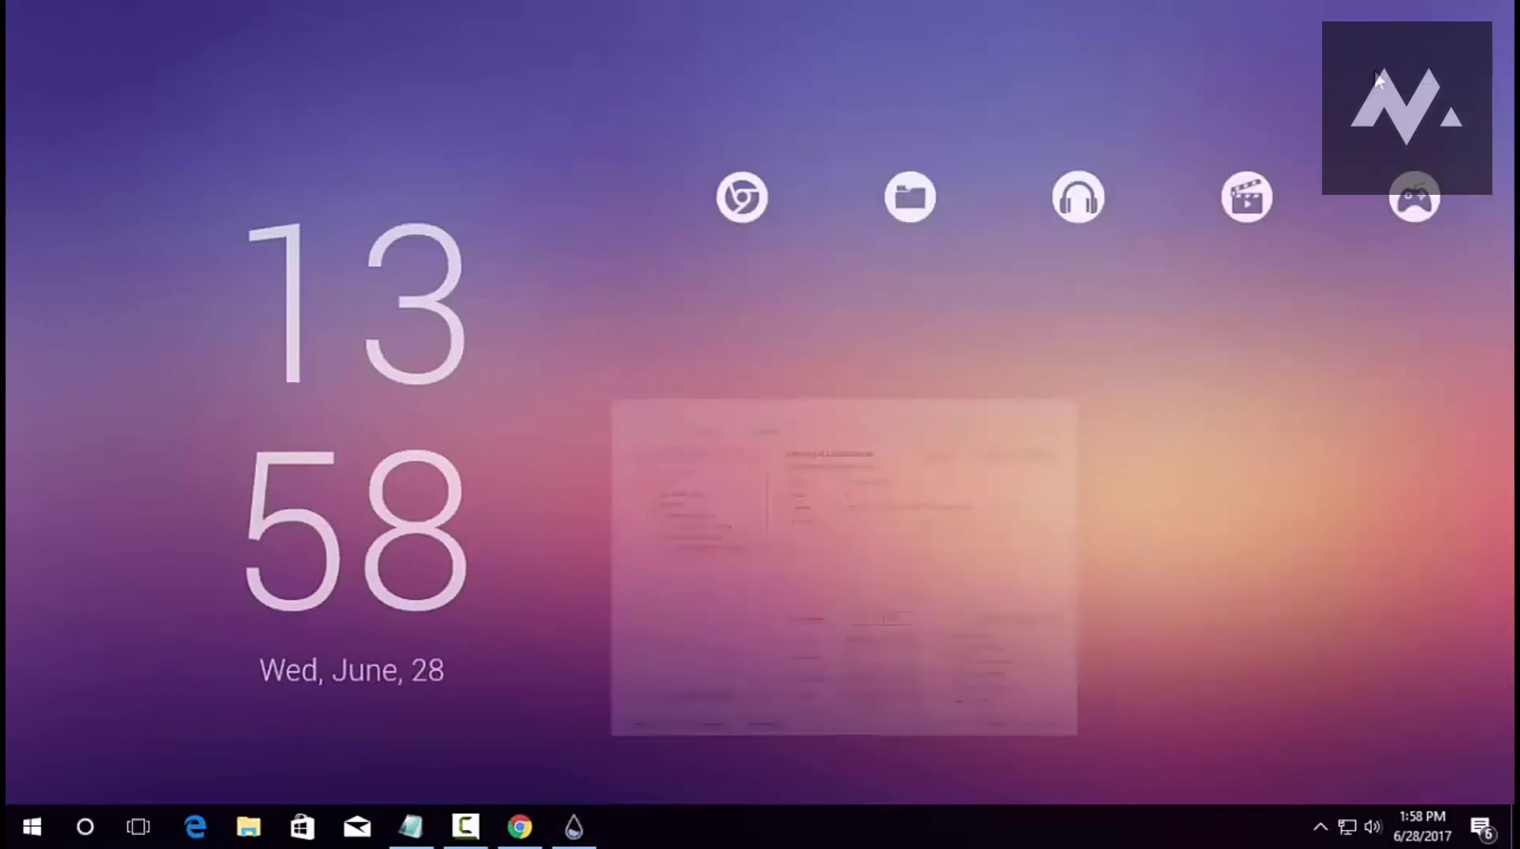
left_click_drag(764, 200, 456, 766)
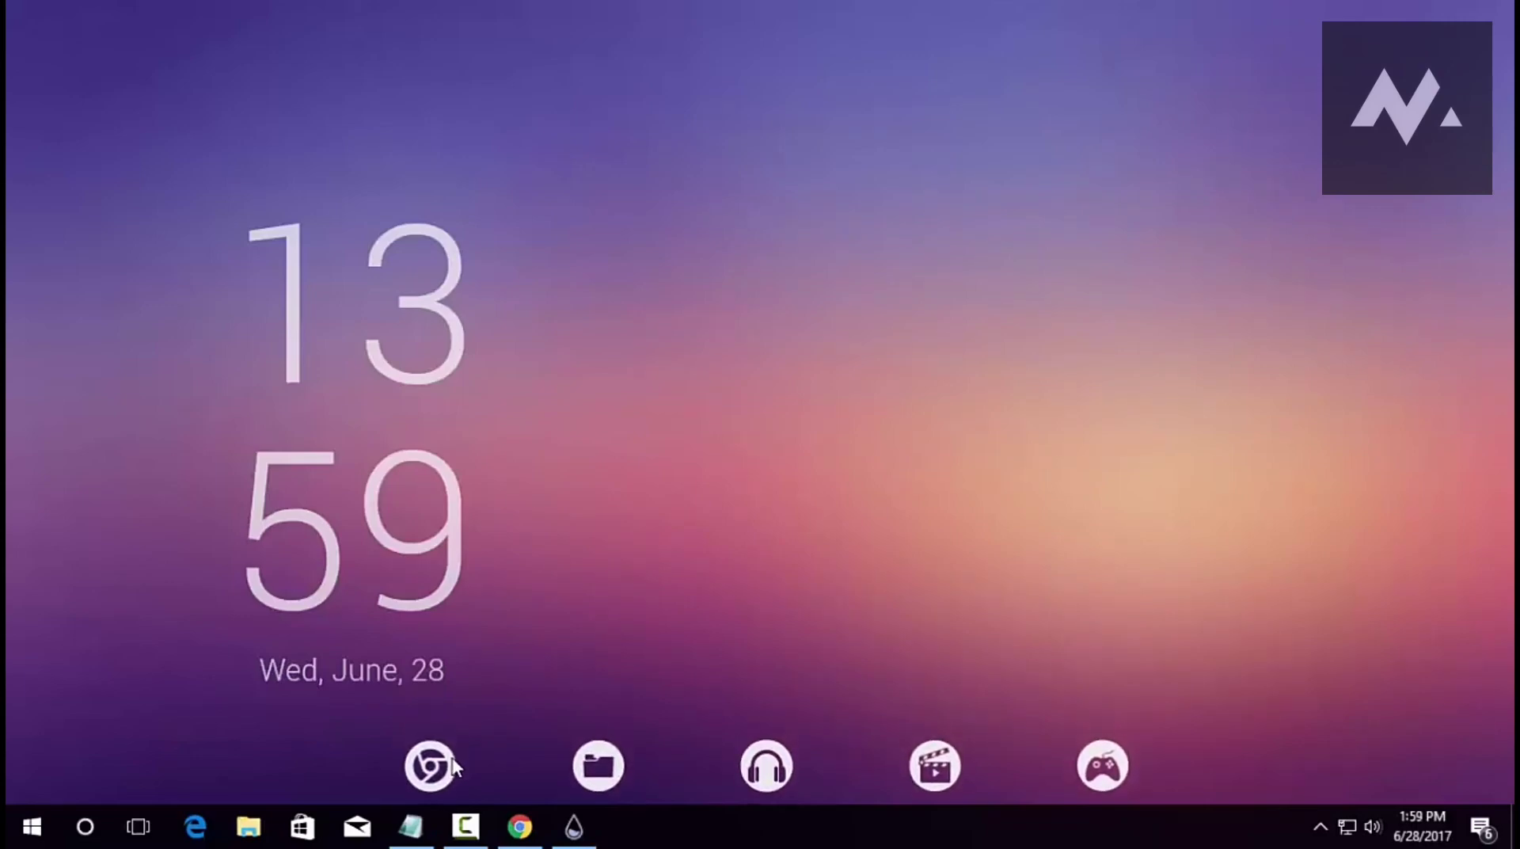
Load the Kantas_Akra.ini visualizer skin from the NR_Kantas_Akra folder in Rainmeter.
left_click(574, 827)
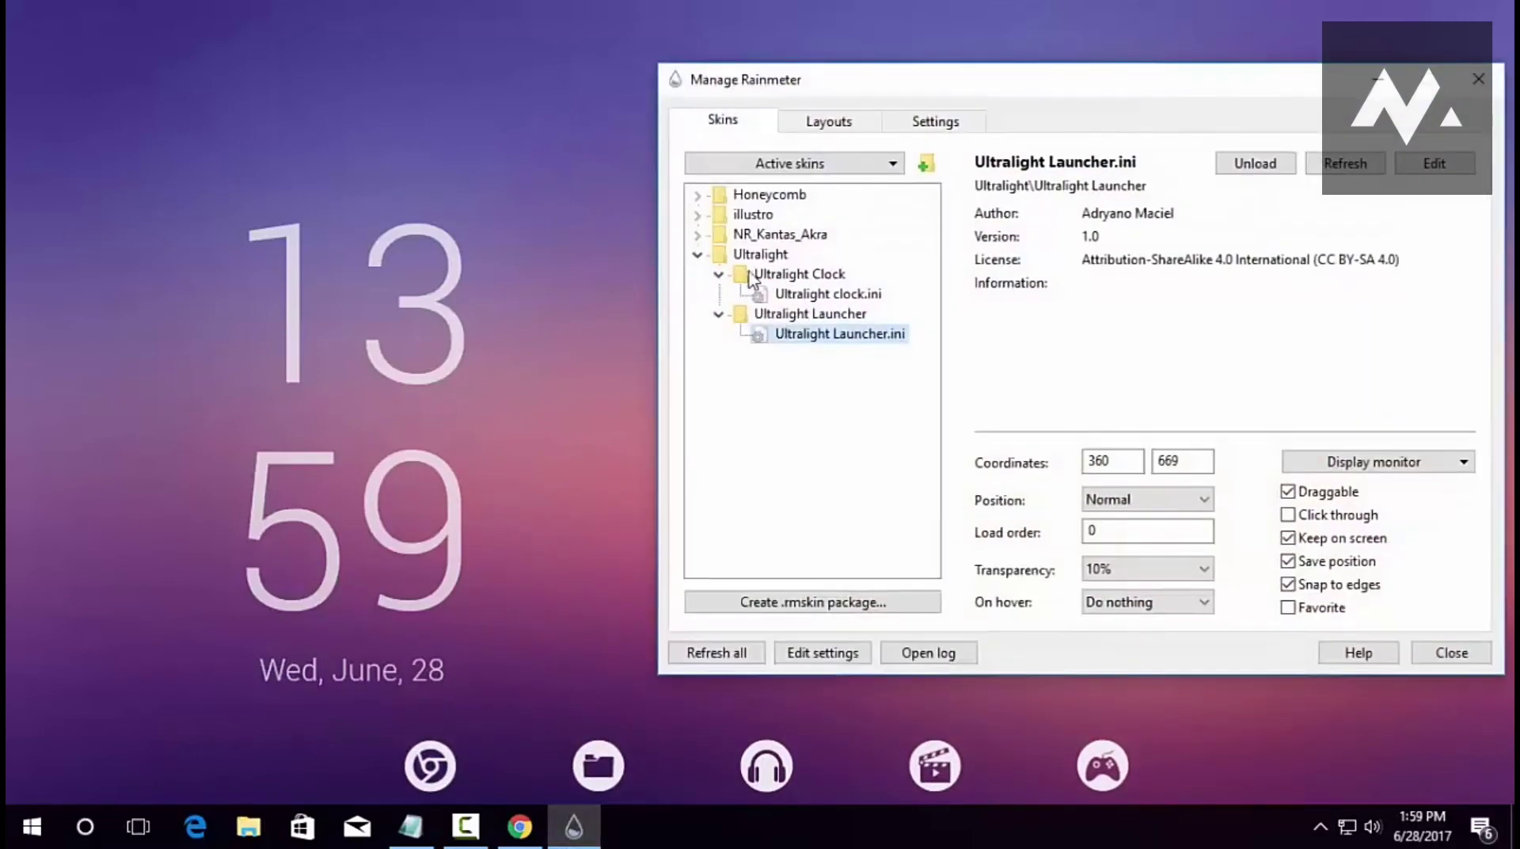
left_click(699, 256)
left_click(698, 235)
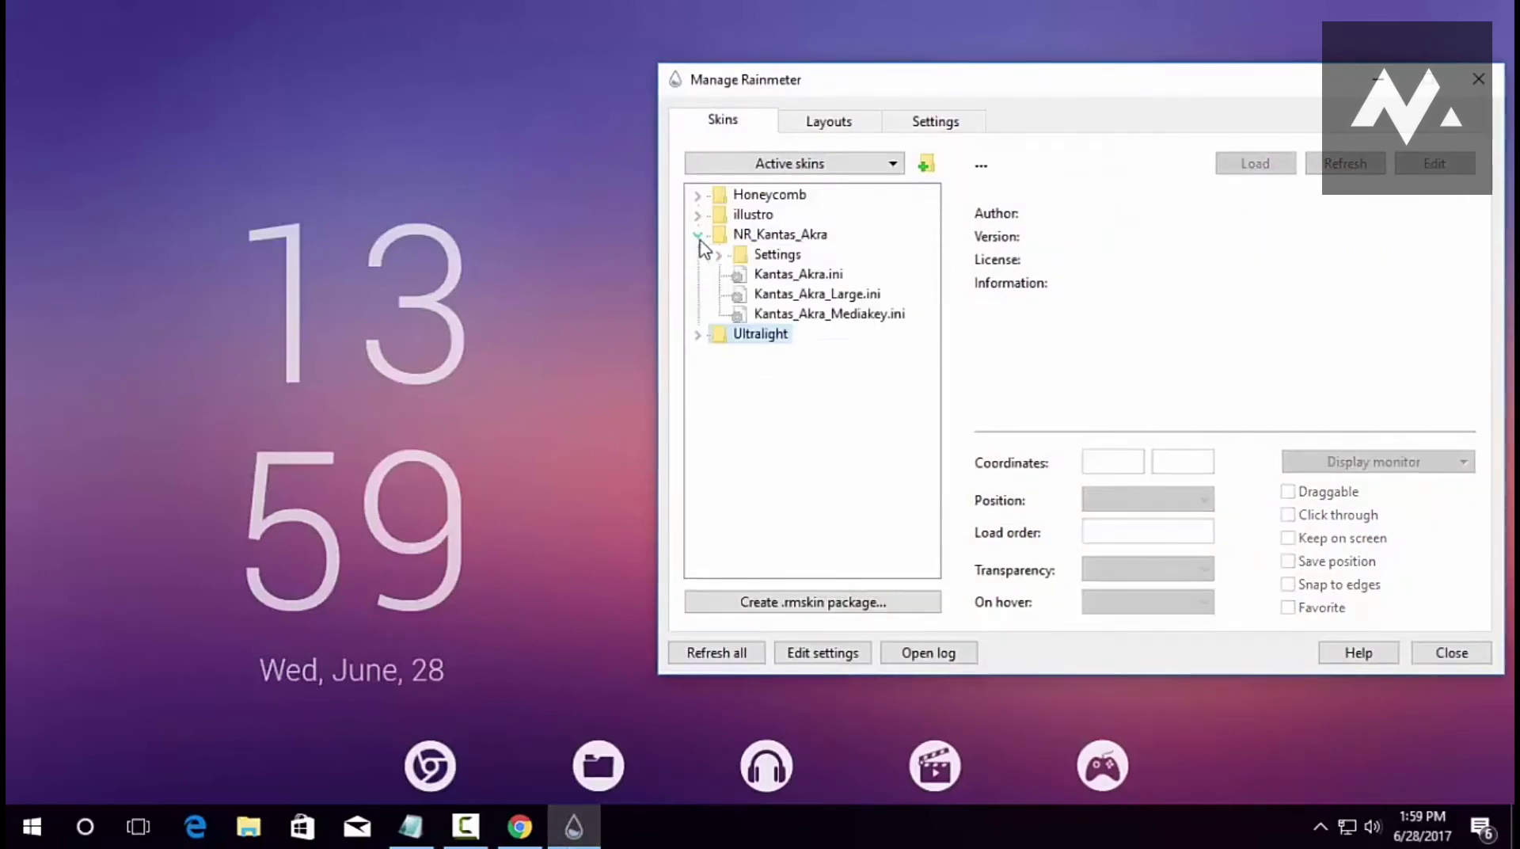
left_click(780, 277)
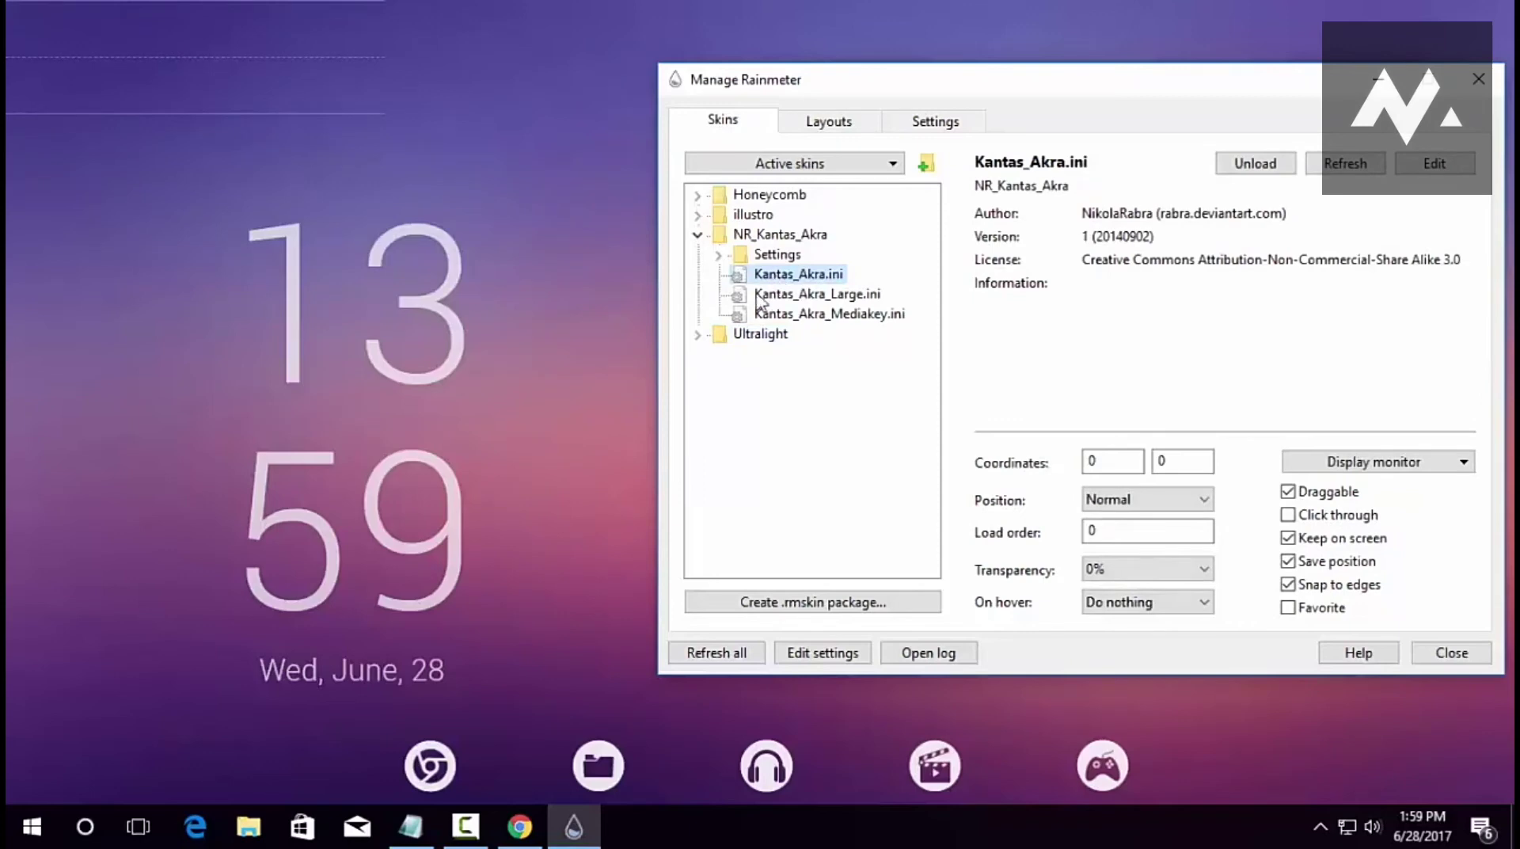
Switch to Chrome, close the previously opened pages, and go to youtube.com in a new tab.
left_click(517, 830)
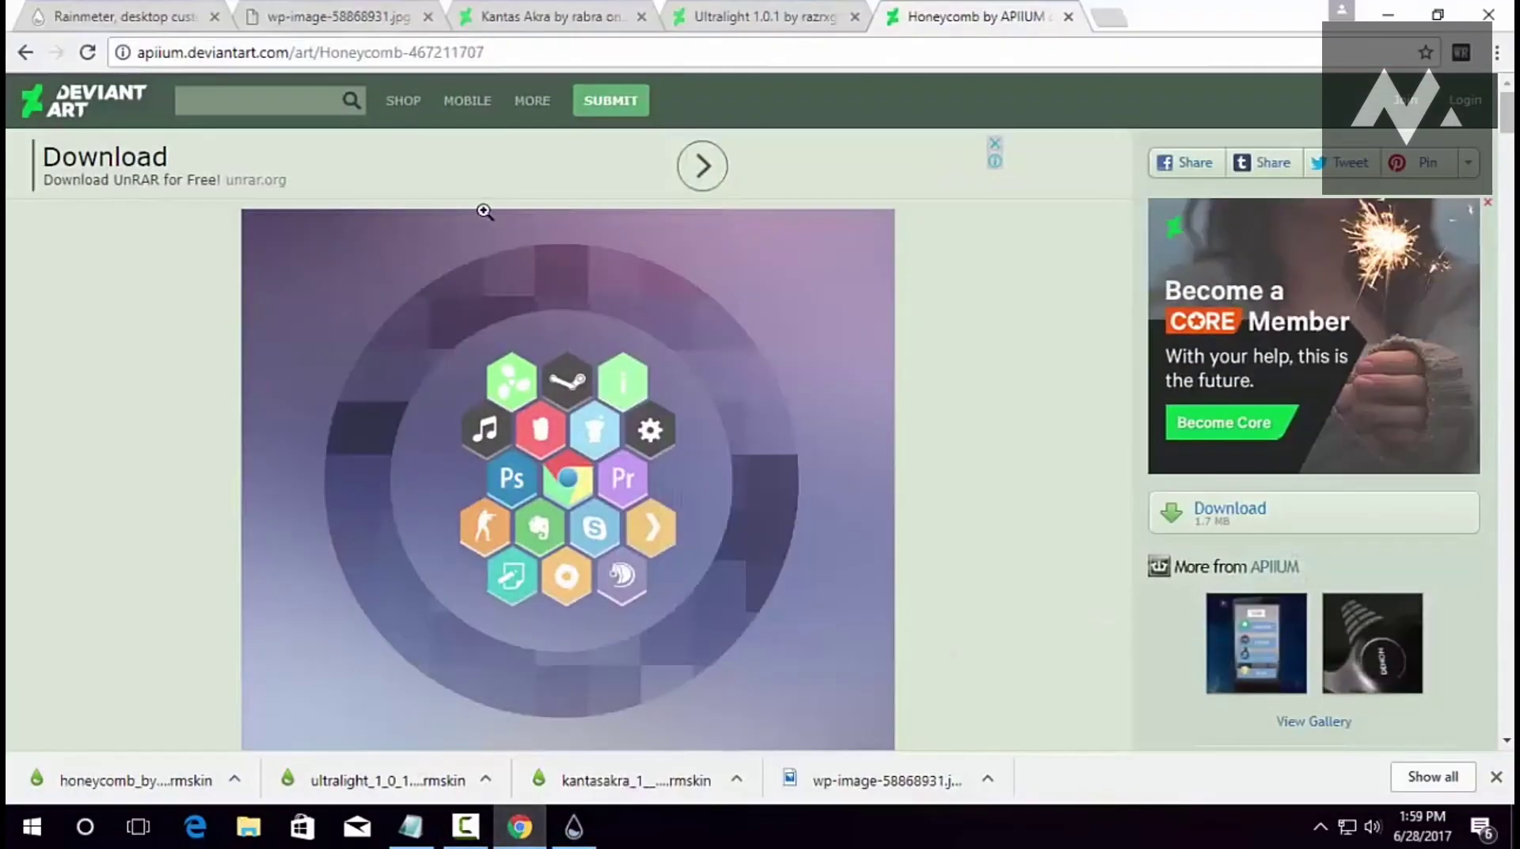
right_click(174, 19)
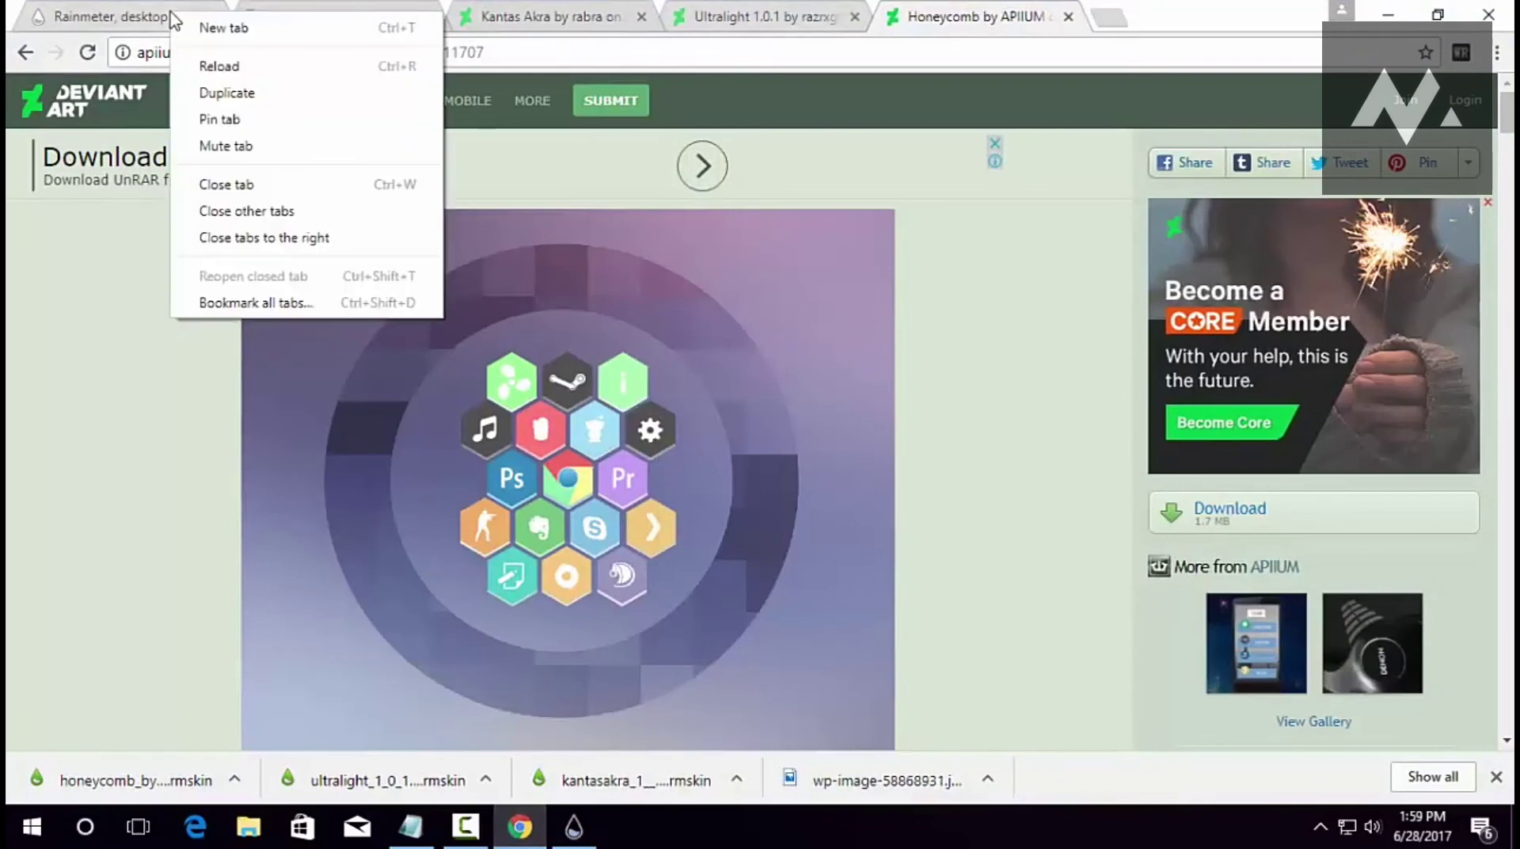
left_click(252, 239)
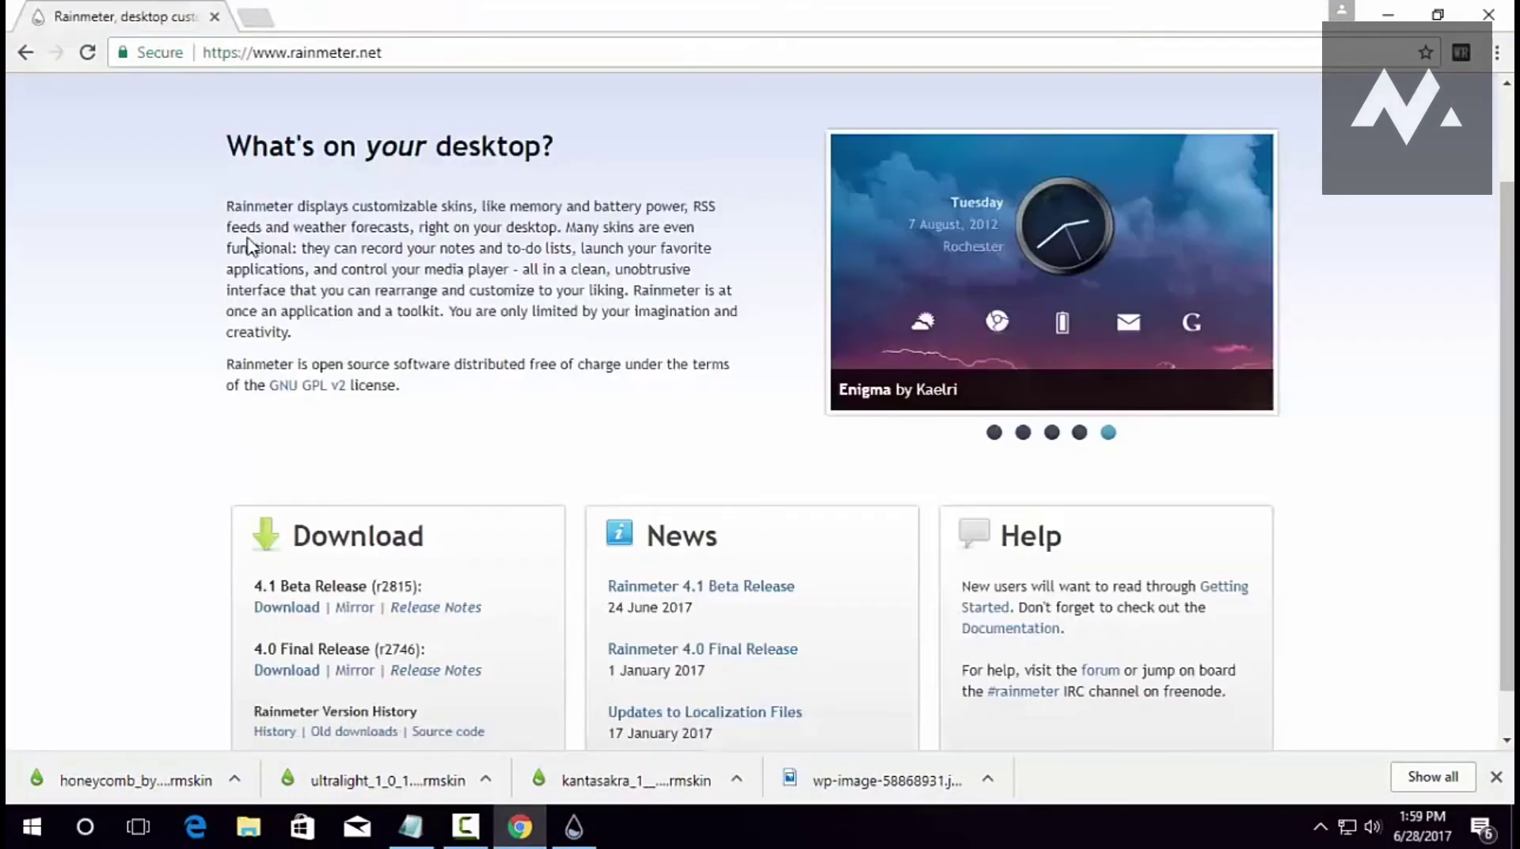
left_click(251, 21)
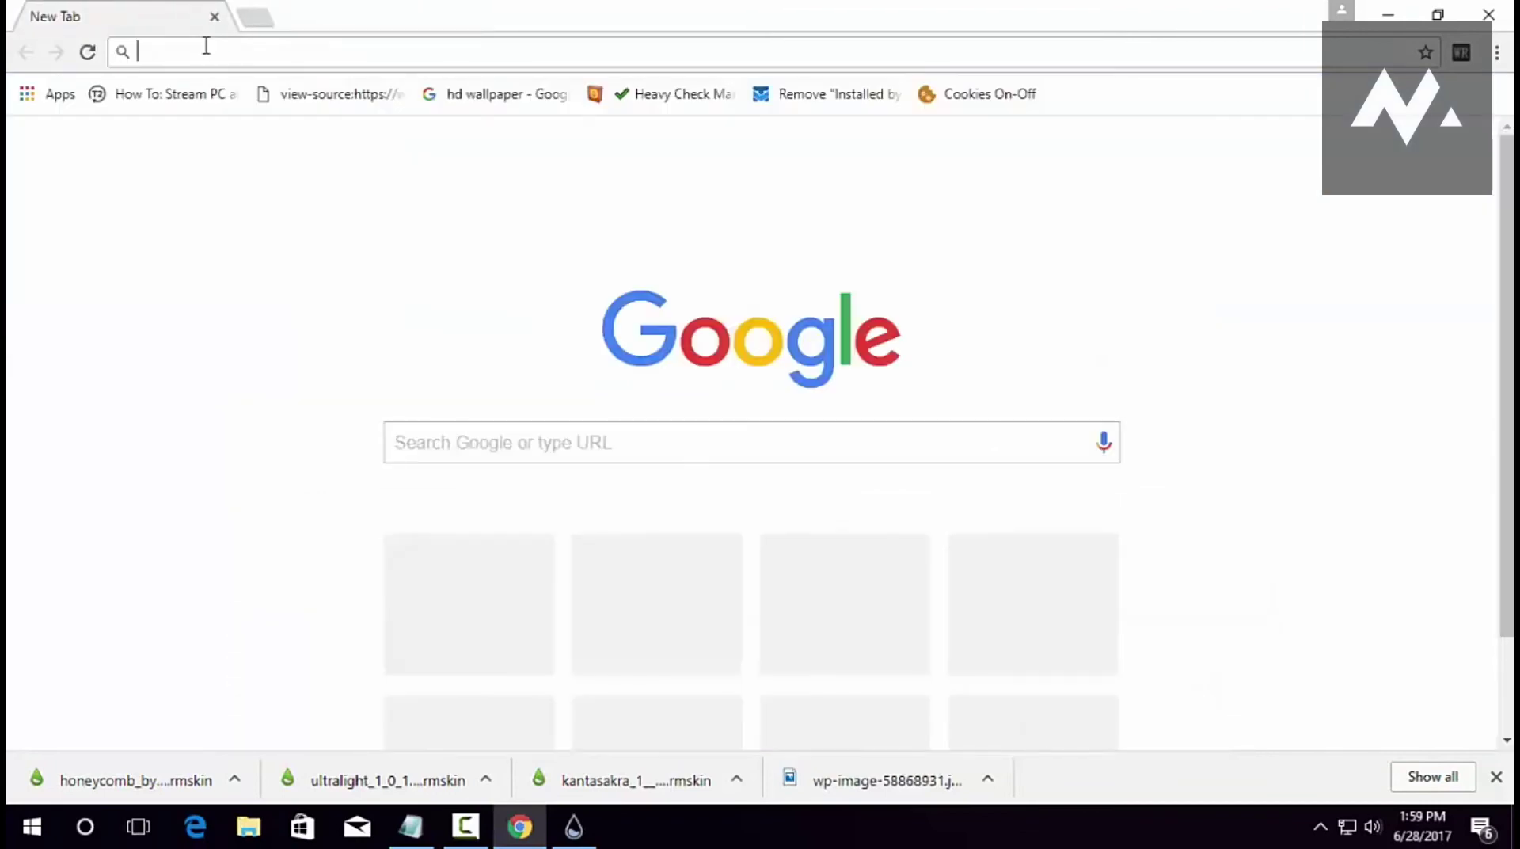
type("youtube")
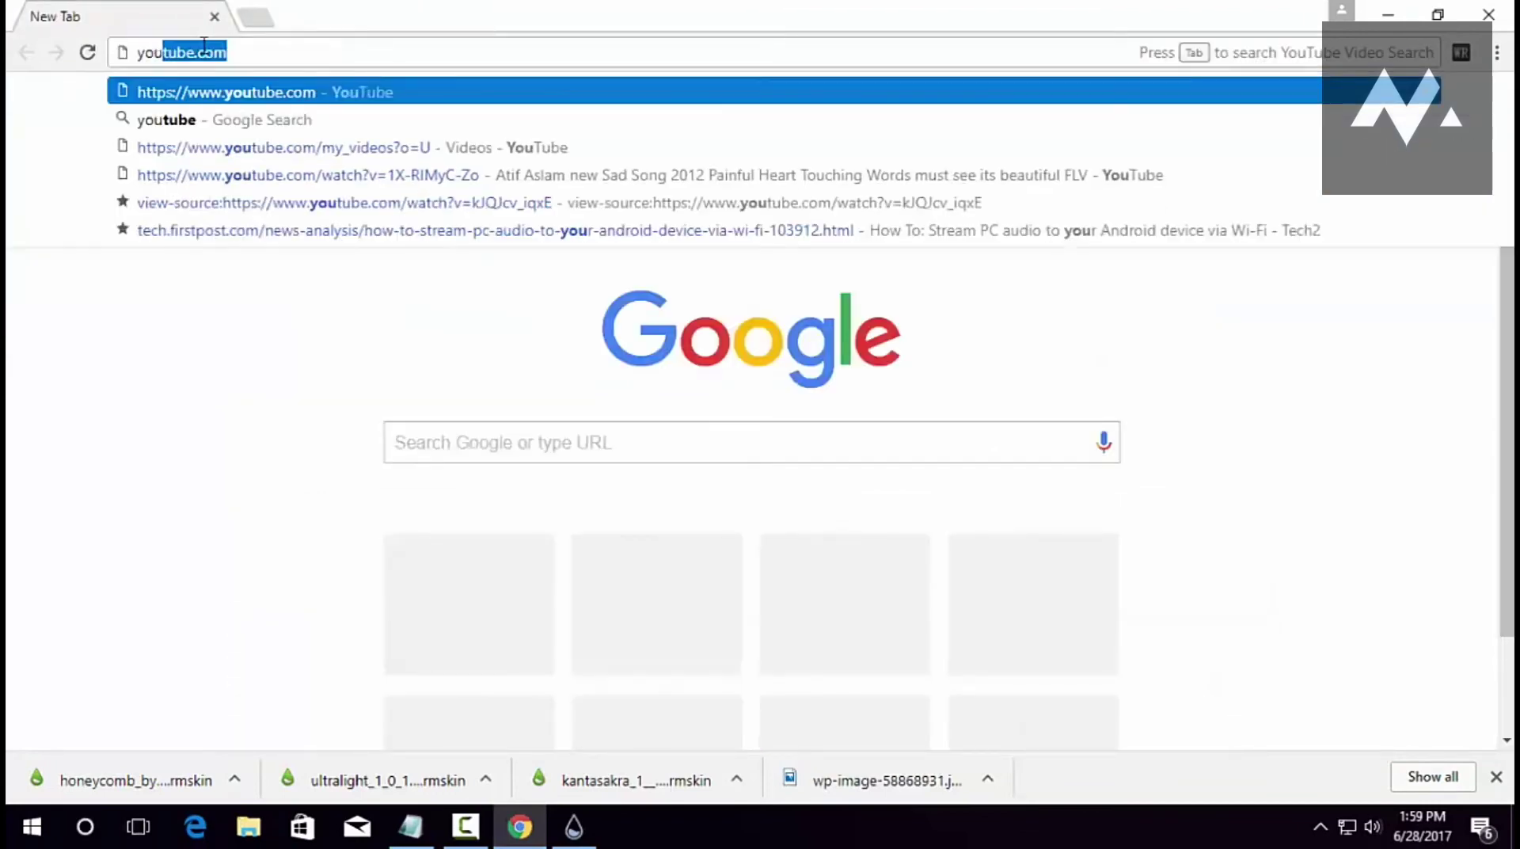
type(".com")
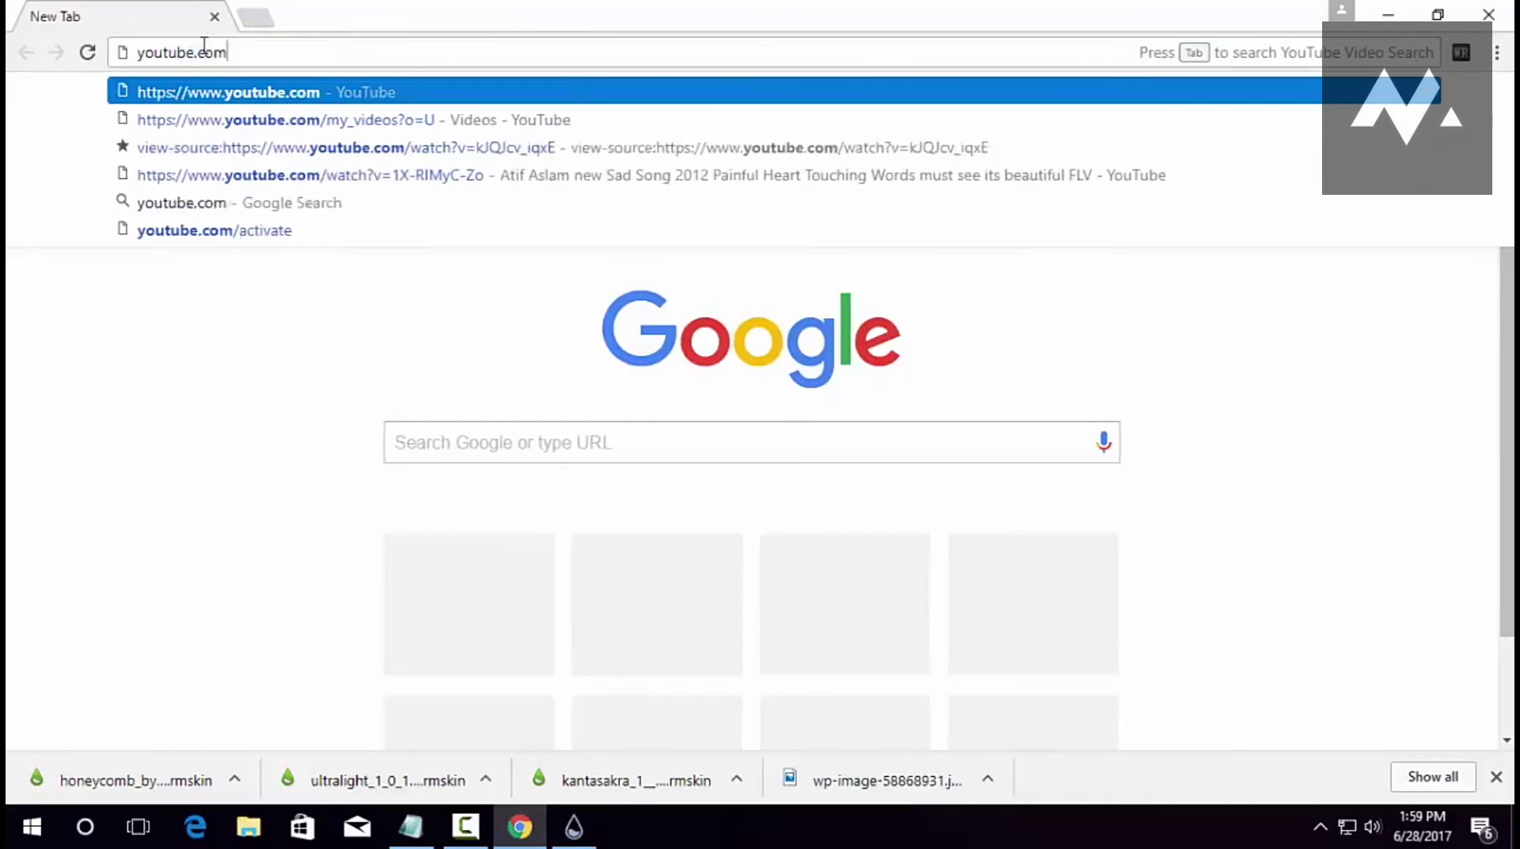
key("Return")
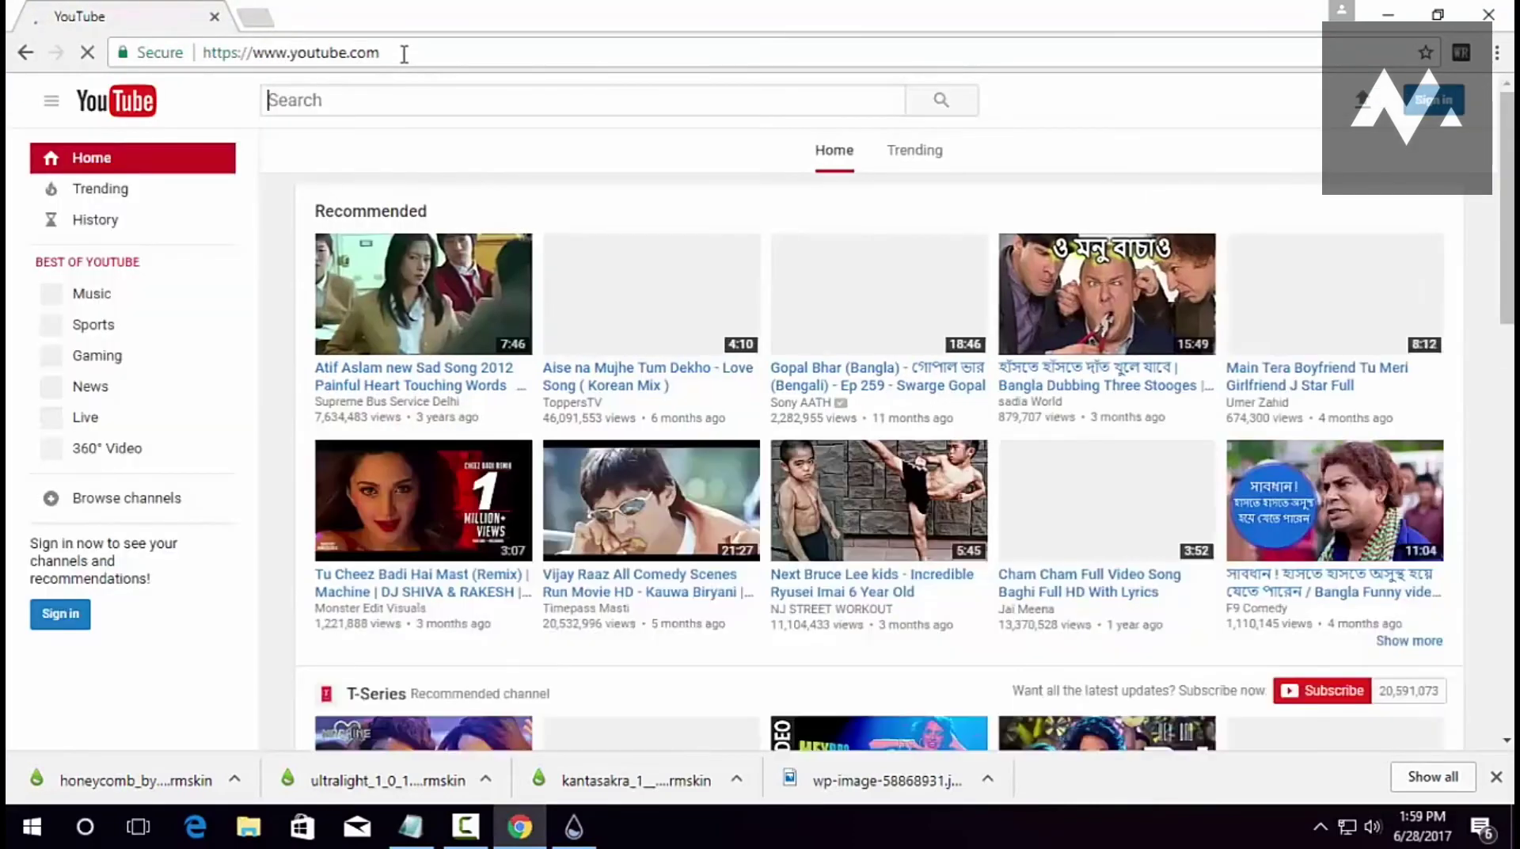
Search YouTube for "royalty free background music" and open the Audio Library – No Copyright Music channel.
left_click(366, 94)
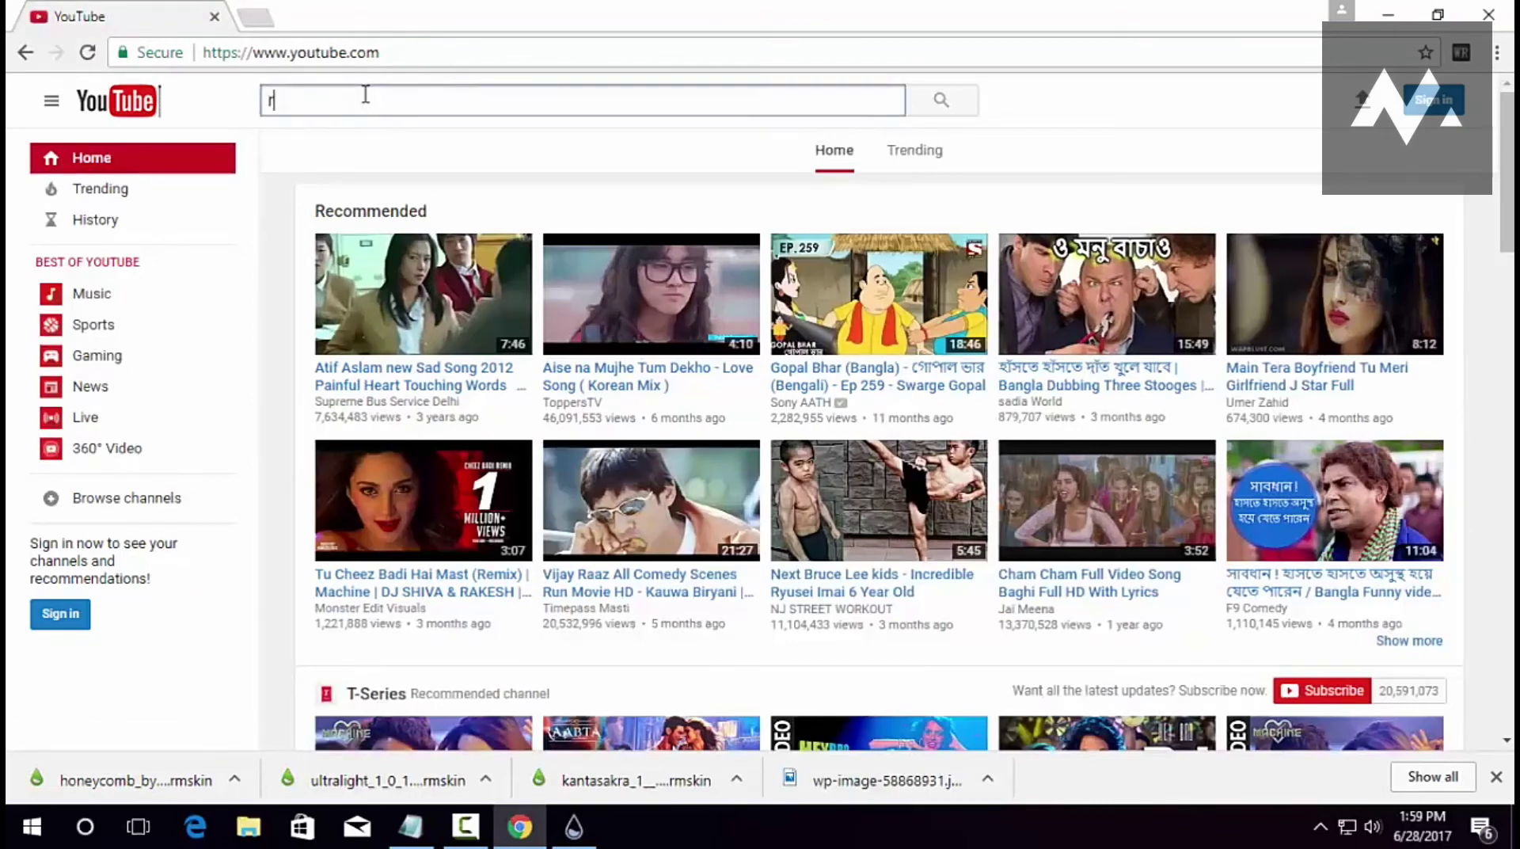
type("royal")
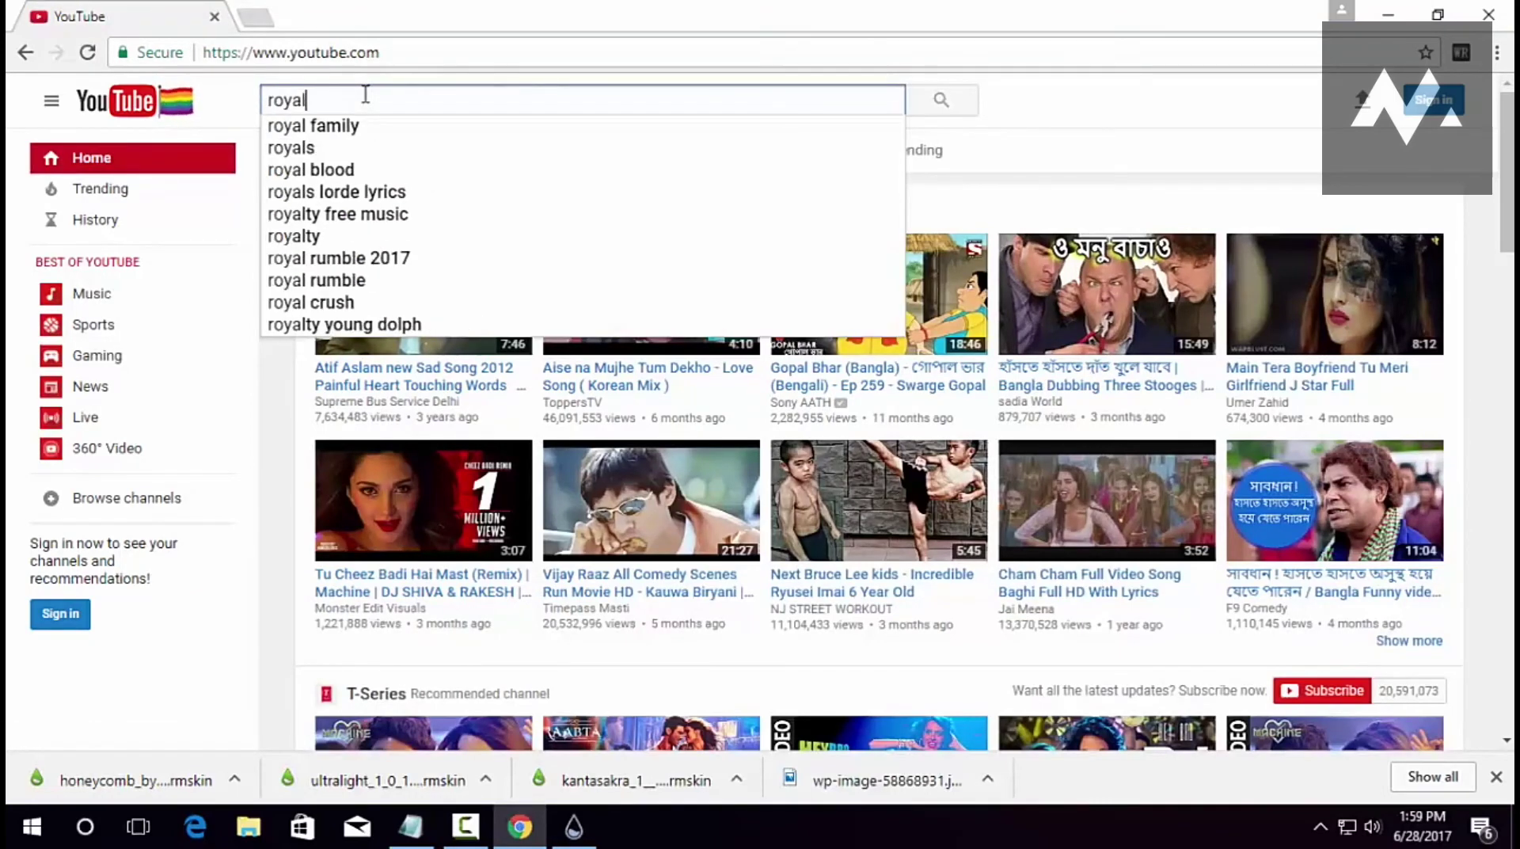
type("ty free")
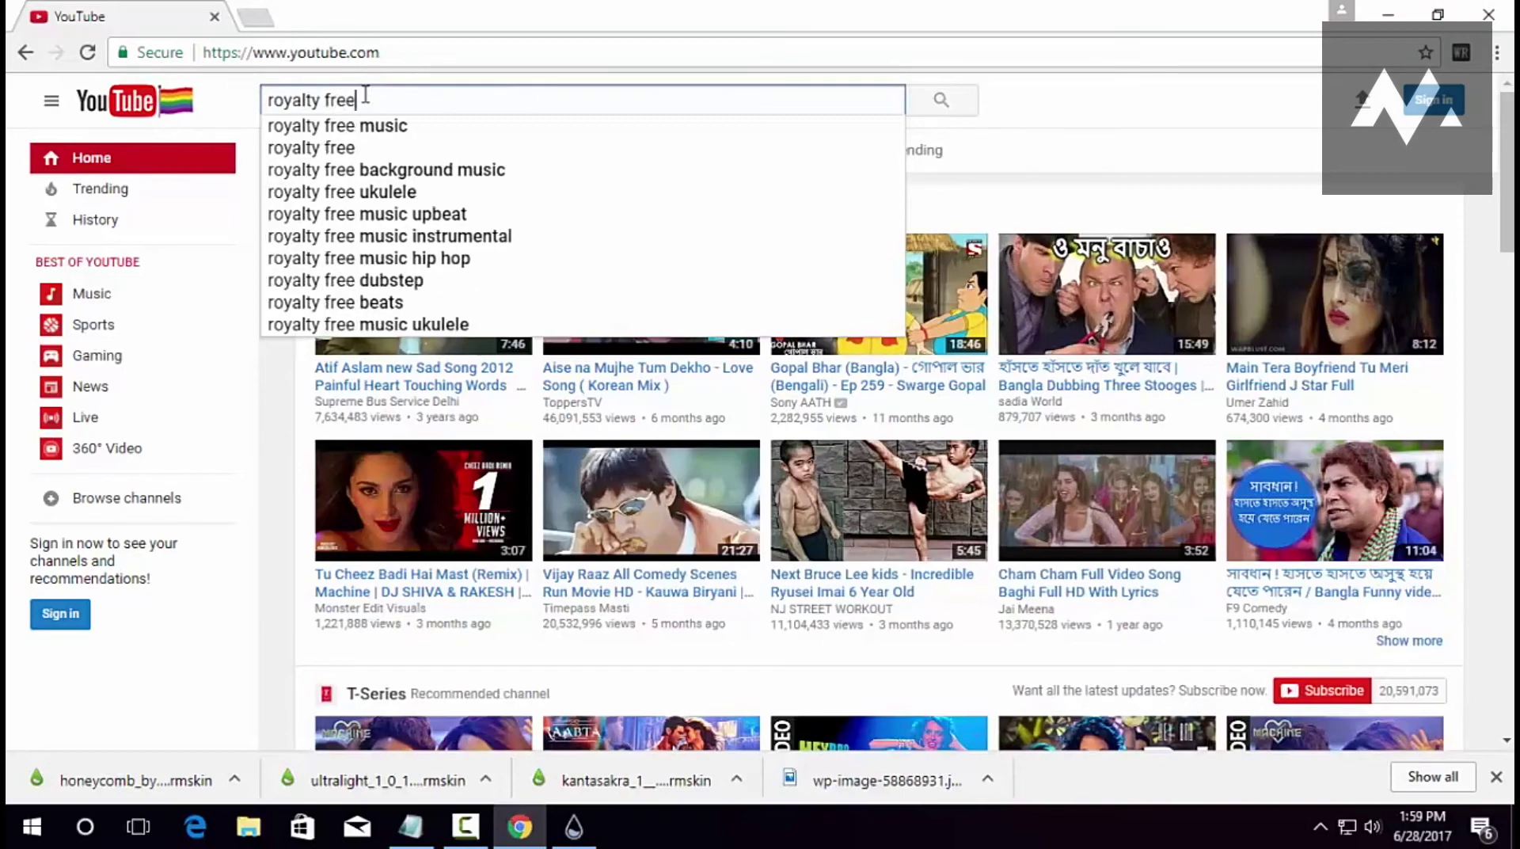
left_click(398, 168)
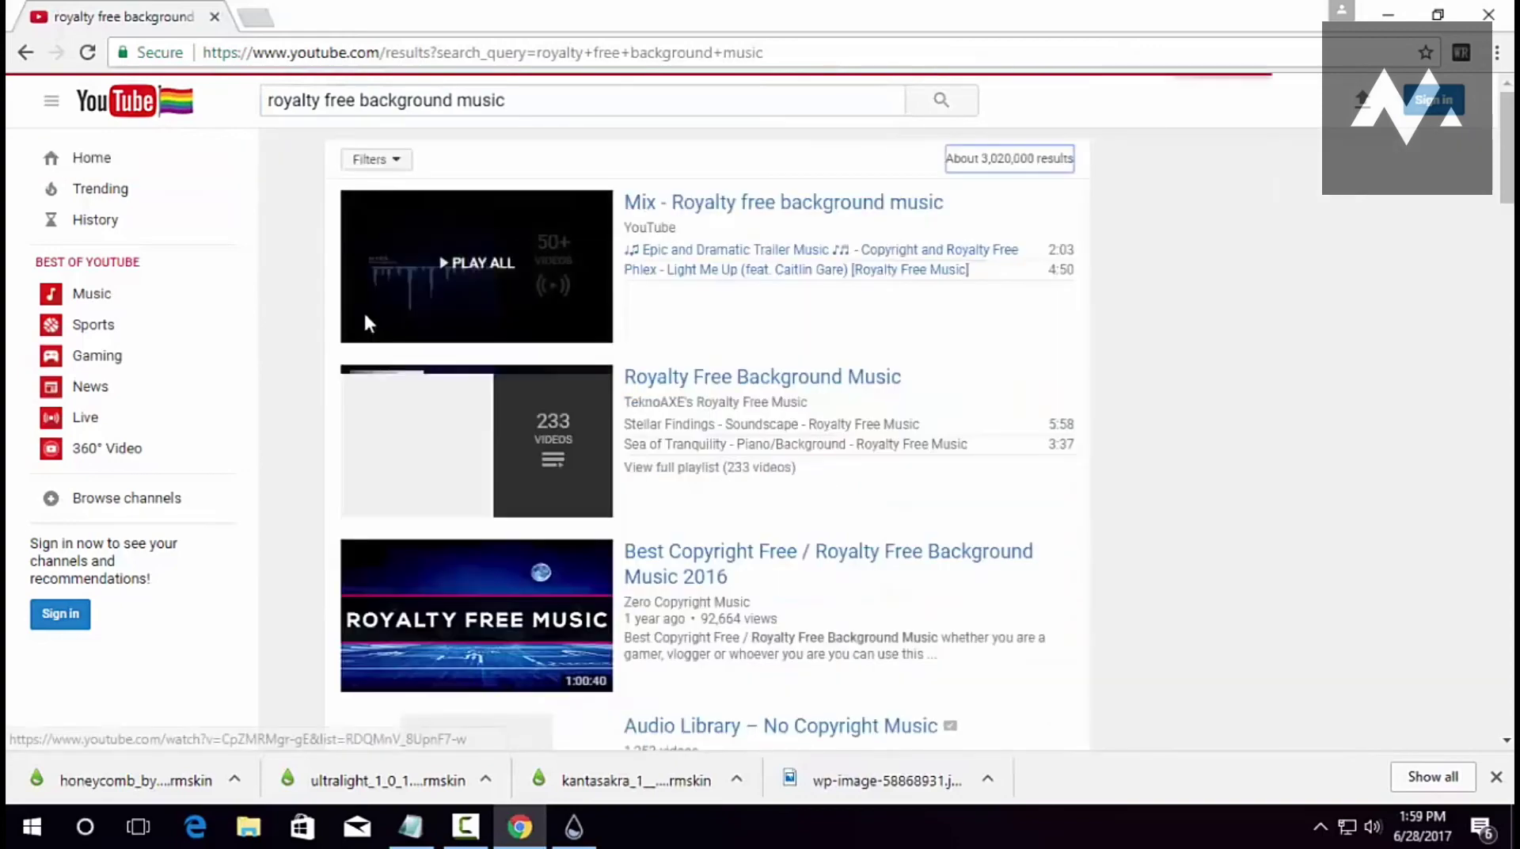
scroll(994, 356, "down", 5)
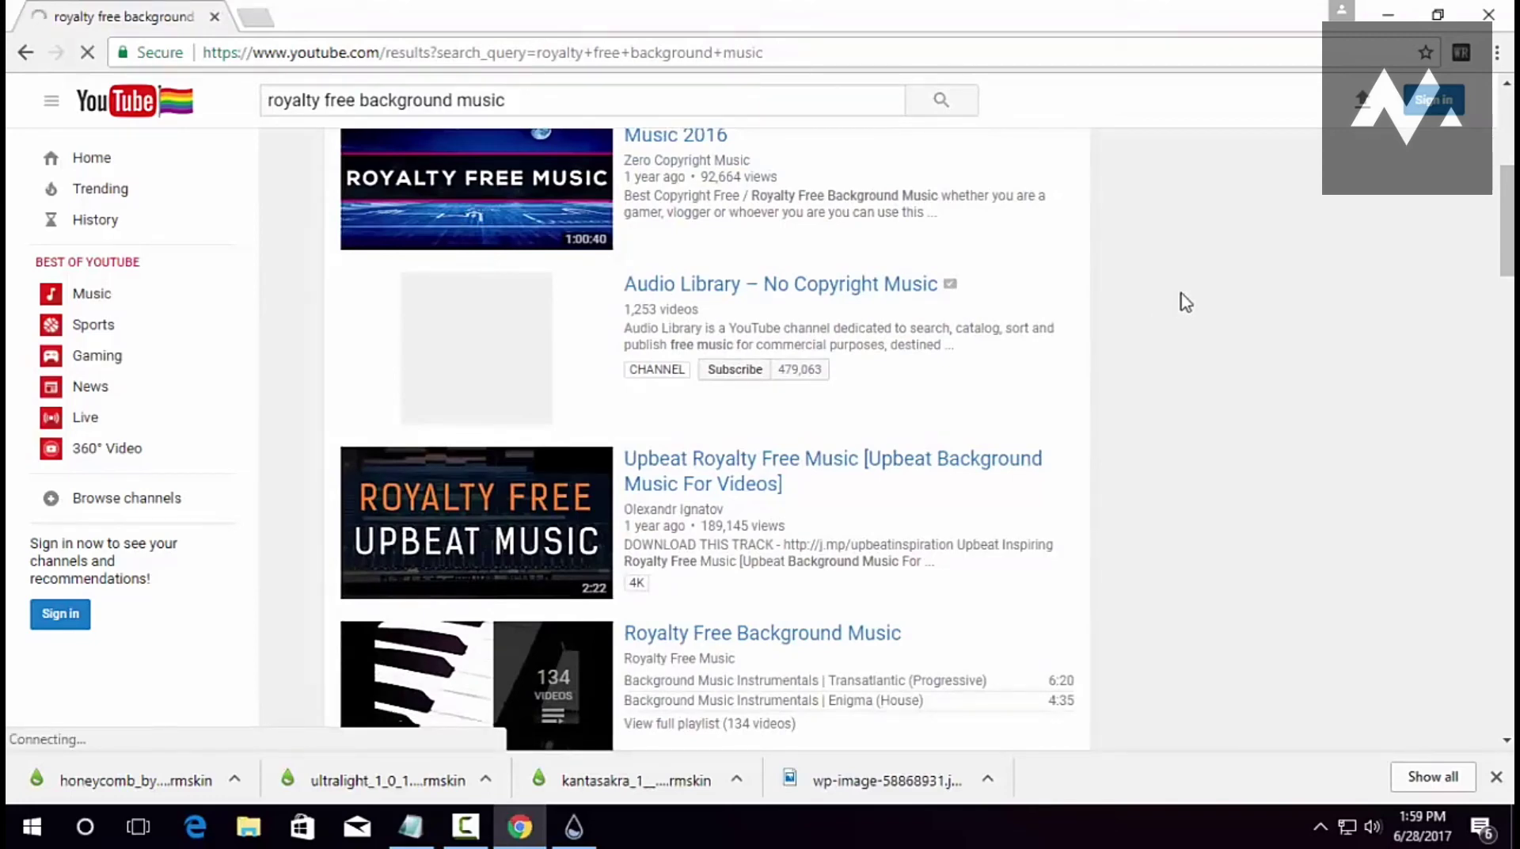
left_click(779, 291)
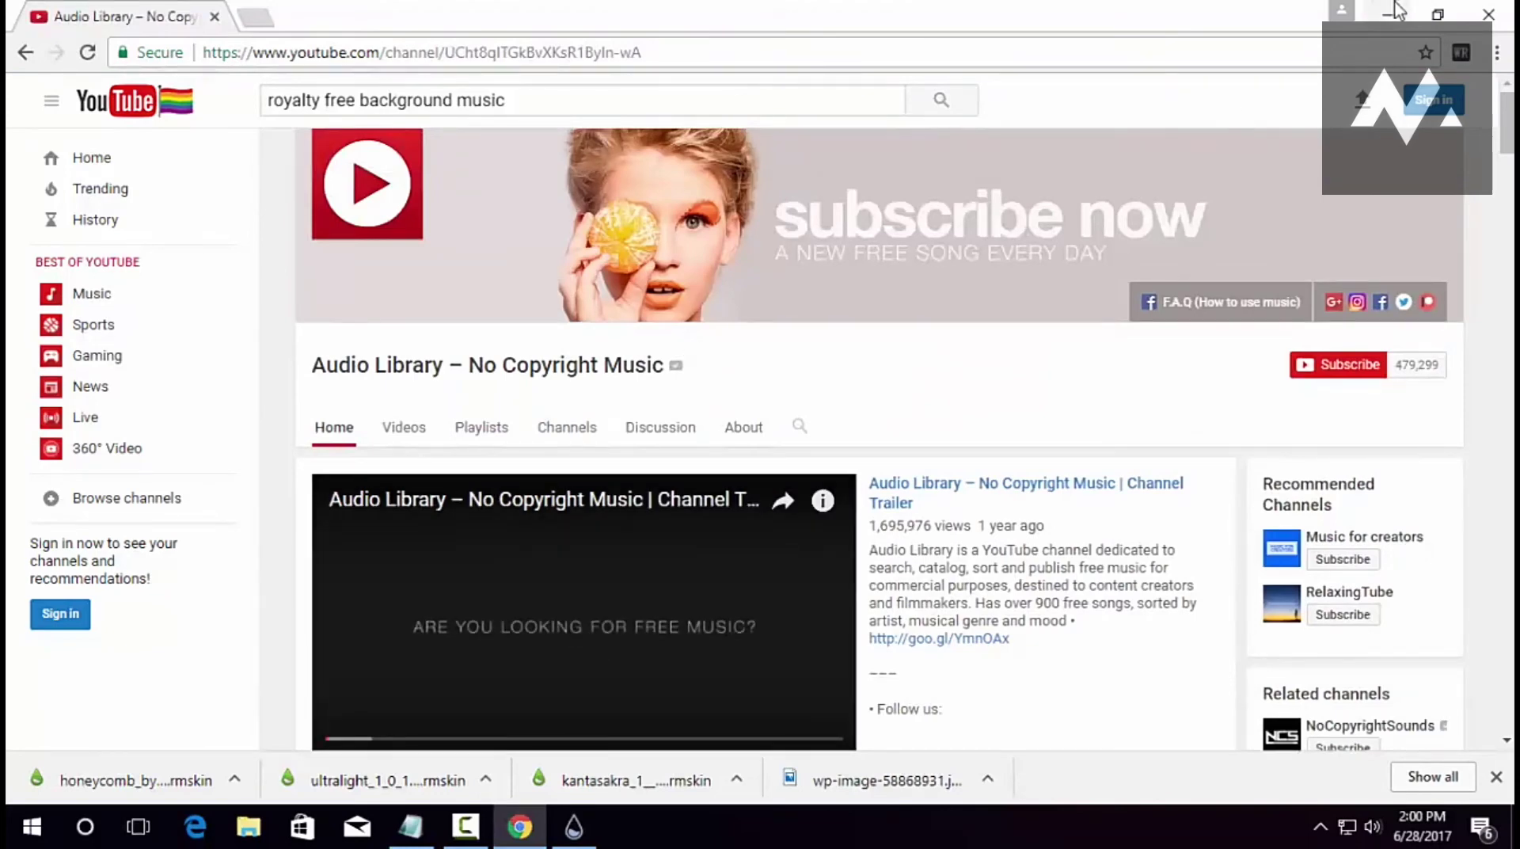
Play "[No Copyright Music] We Are One - Vexento" from the channel's popular uploads and minimize the browser.
left_click(1387, 16)
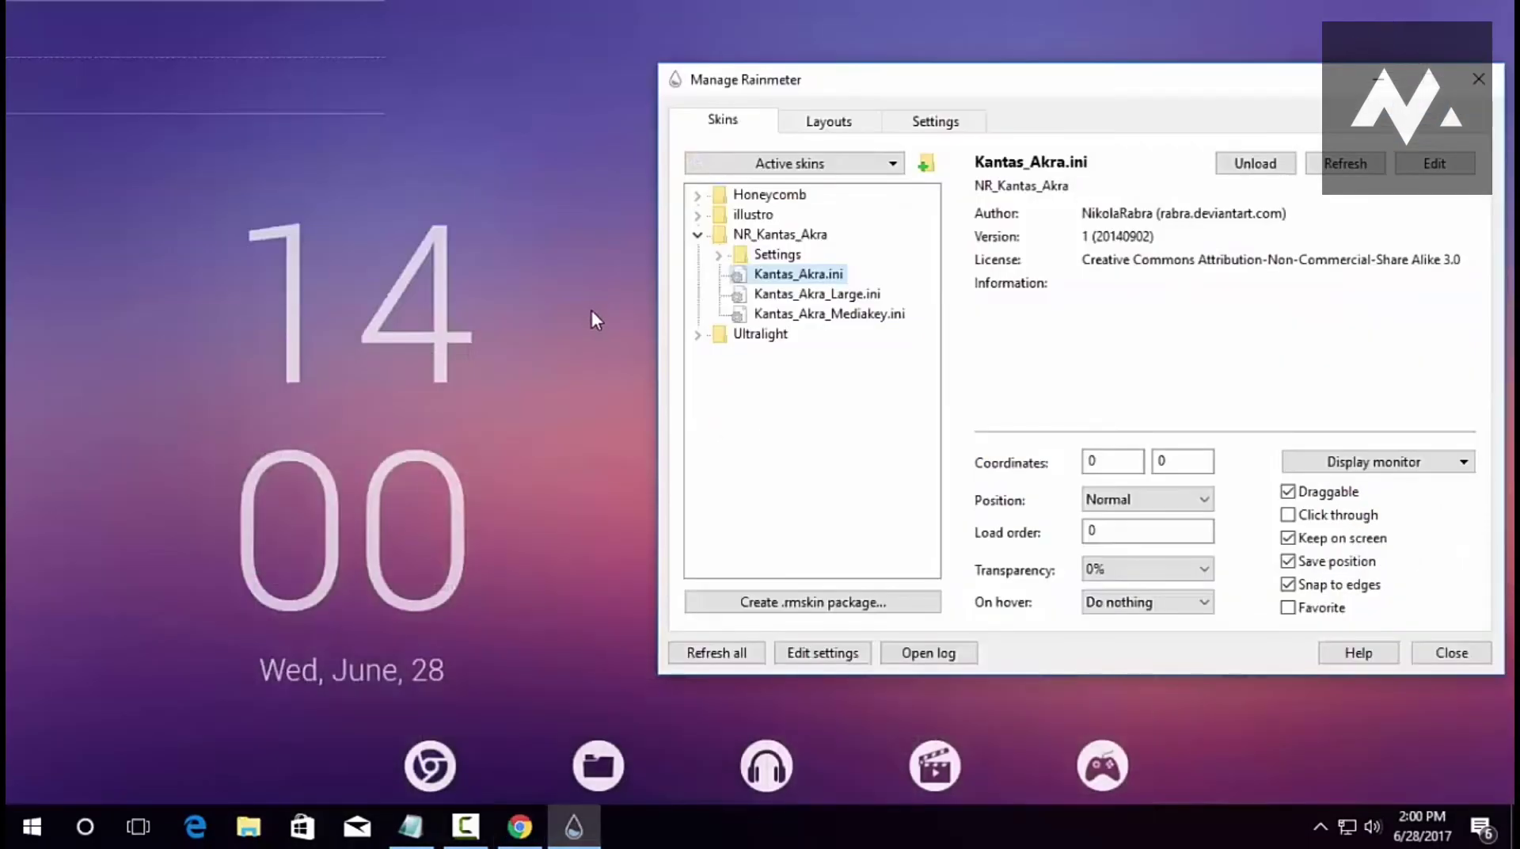
left_click(520, 826)
scroll(443, 657, "down", 8)
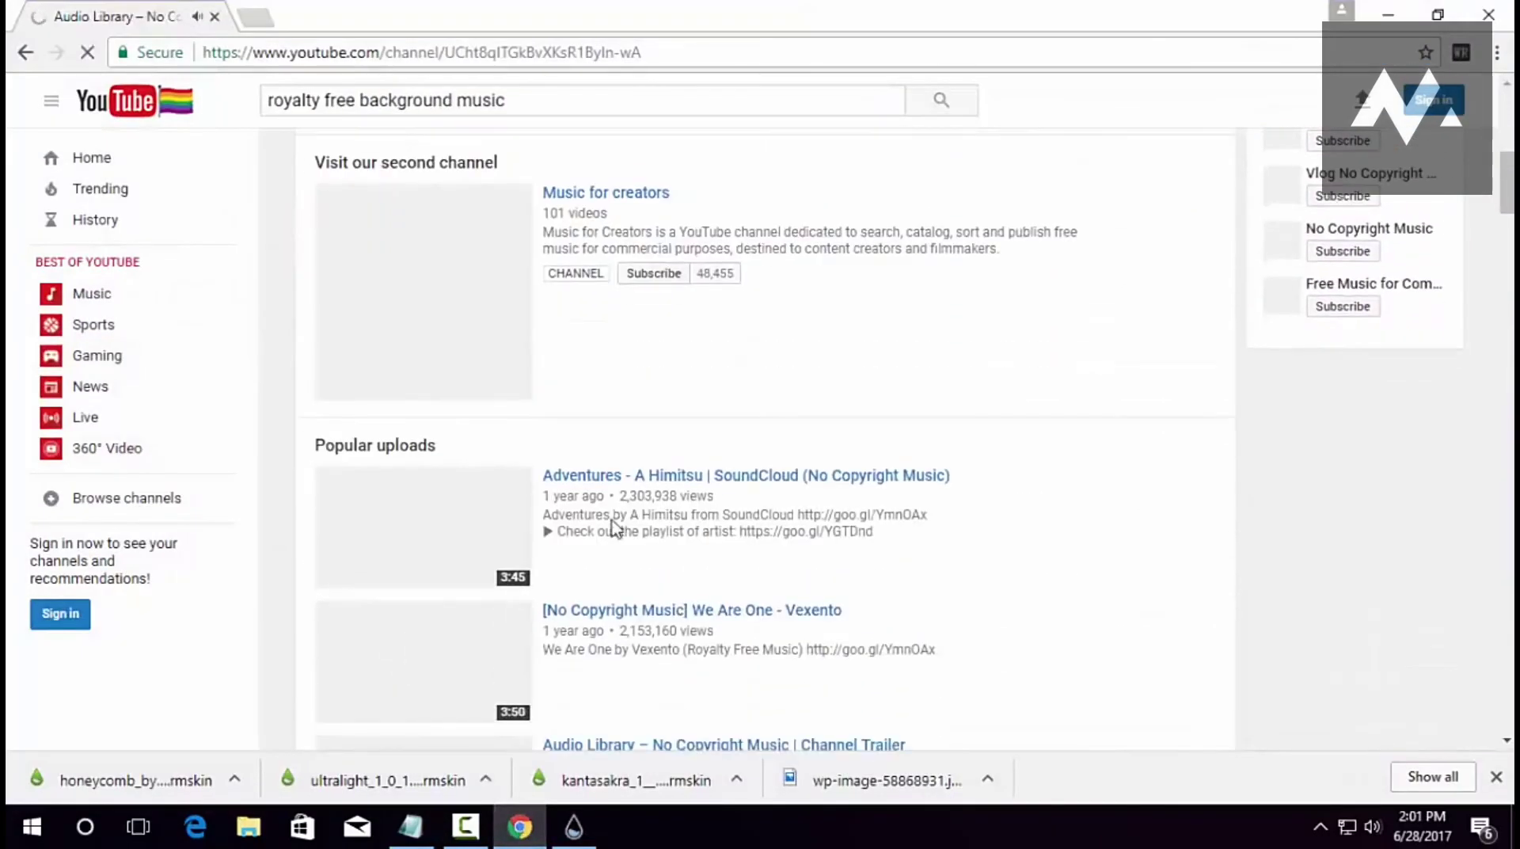
scroll(626, 502, "down", 4)
scroll(626, 502, "up", 3)
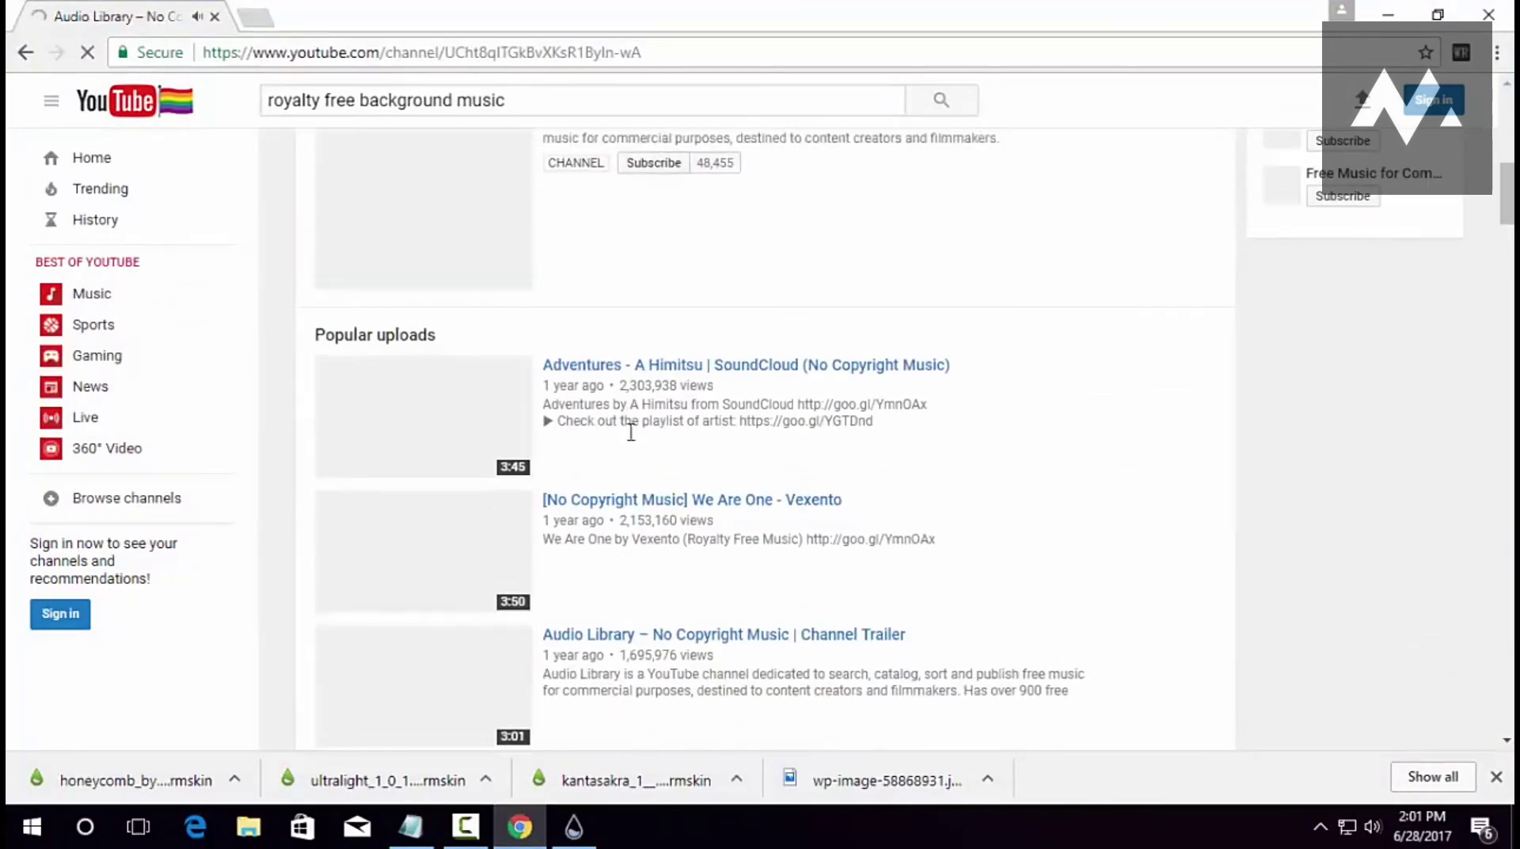
scroll(631, 431, "down", 1)
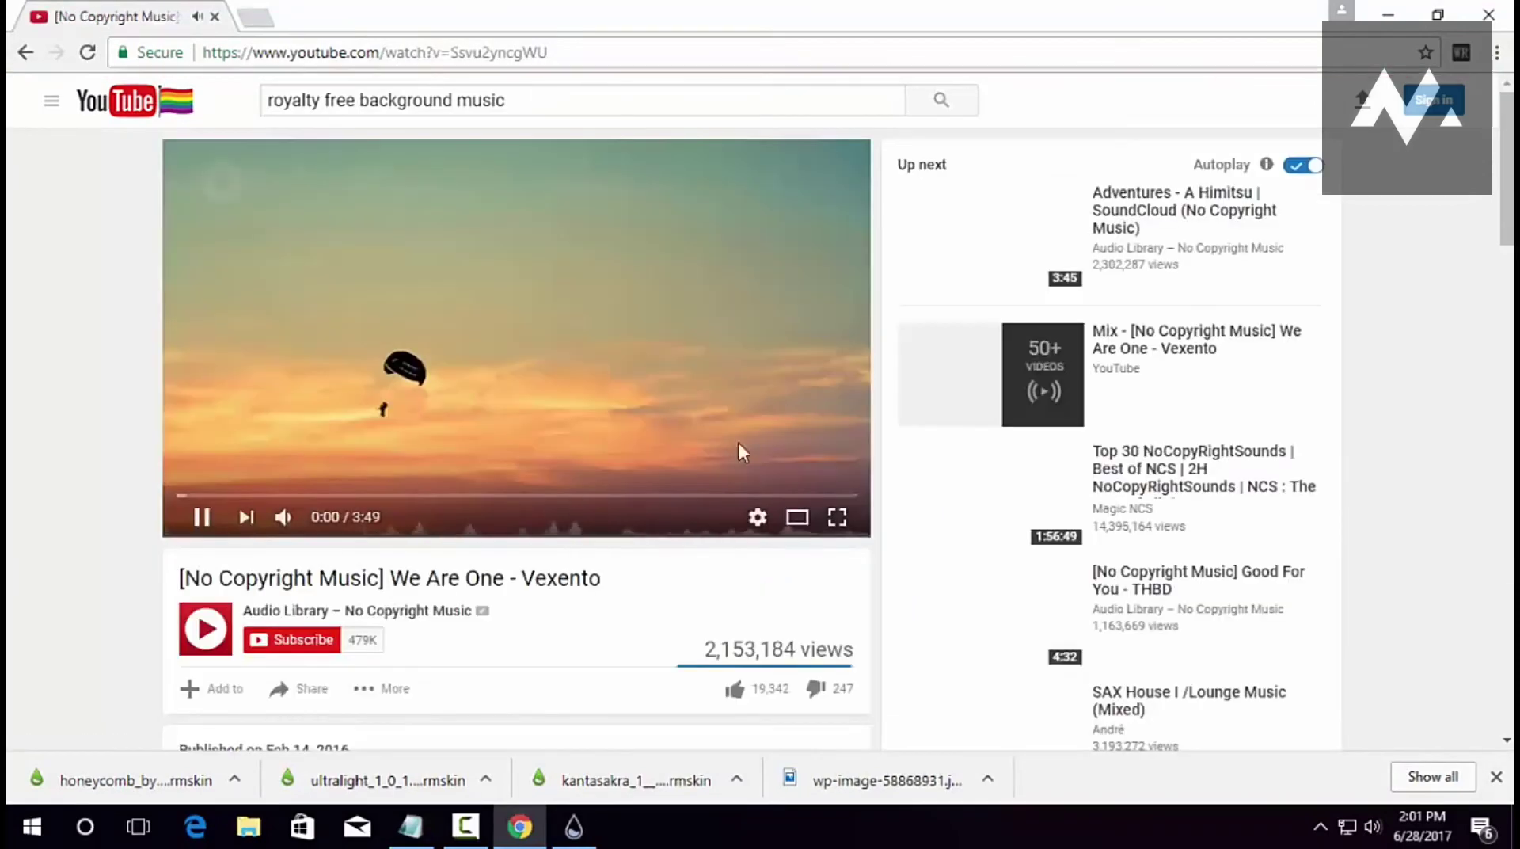
left_click(1387, 14)
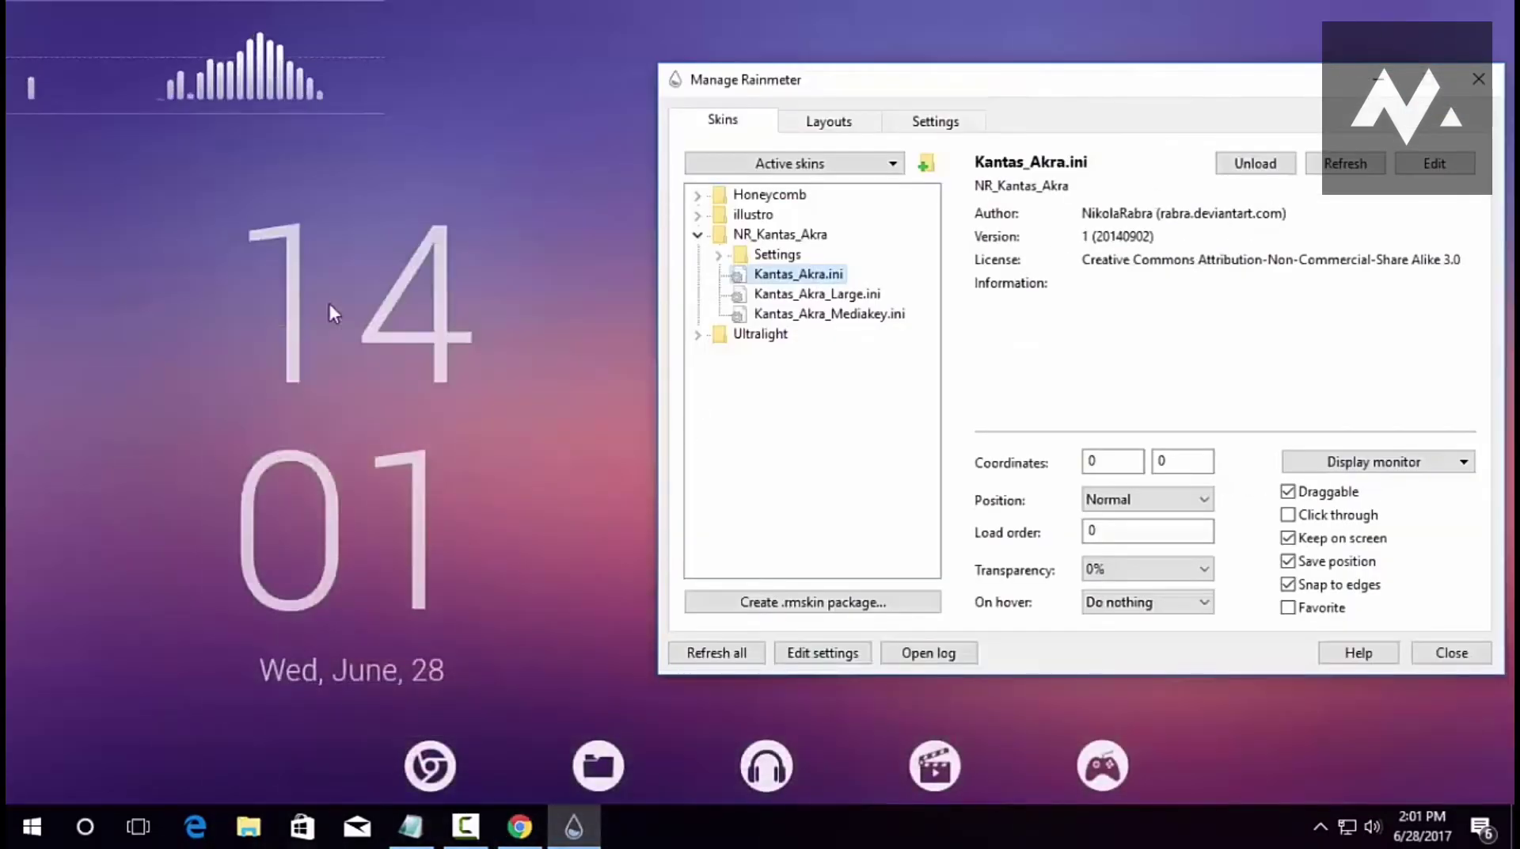
Place the visualizer skin in the upper right area of the desktop, at about X 865, Y 147, moving the Rainmeter window clear of it.
left_click_drag(1197, 81, 477, 307)
left_click_drag(277, 98, 1223, 248)
left_click_drag(506, 315, 598, 130)
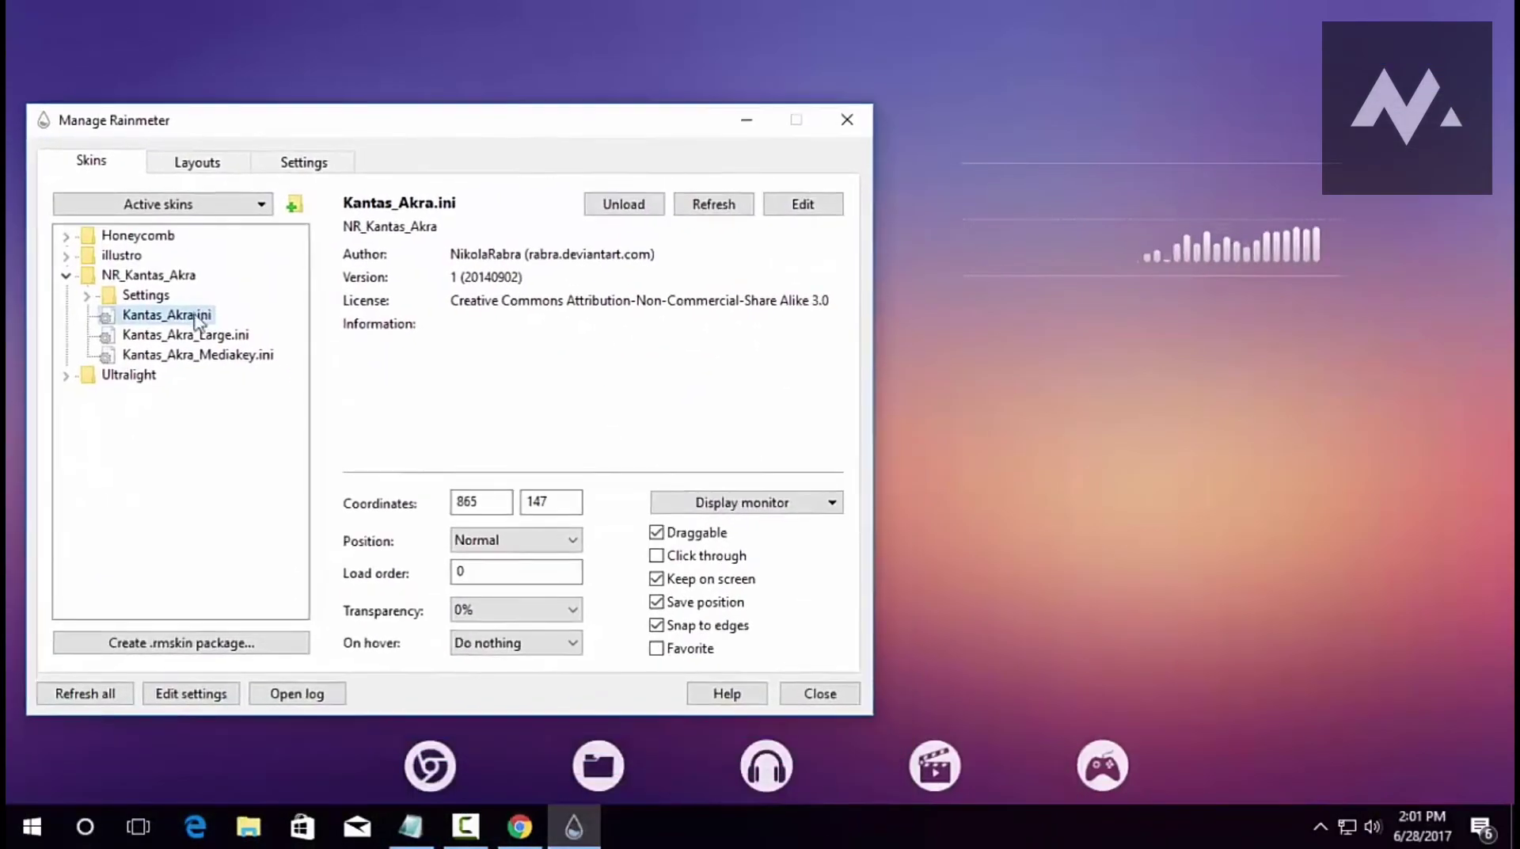
Load the Kantas Akra Settings.ini skin, set the VU-Meter's Show Lines option to No, and close the settings.
left_click(84, 296)
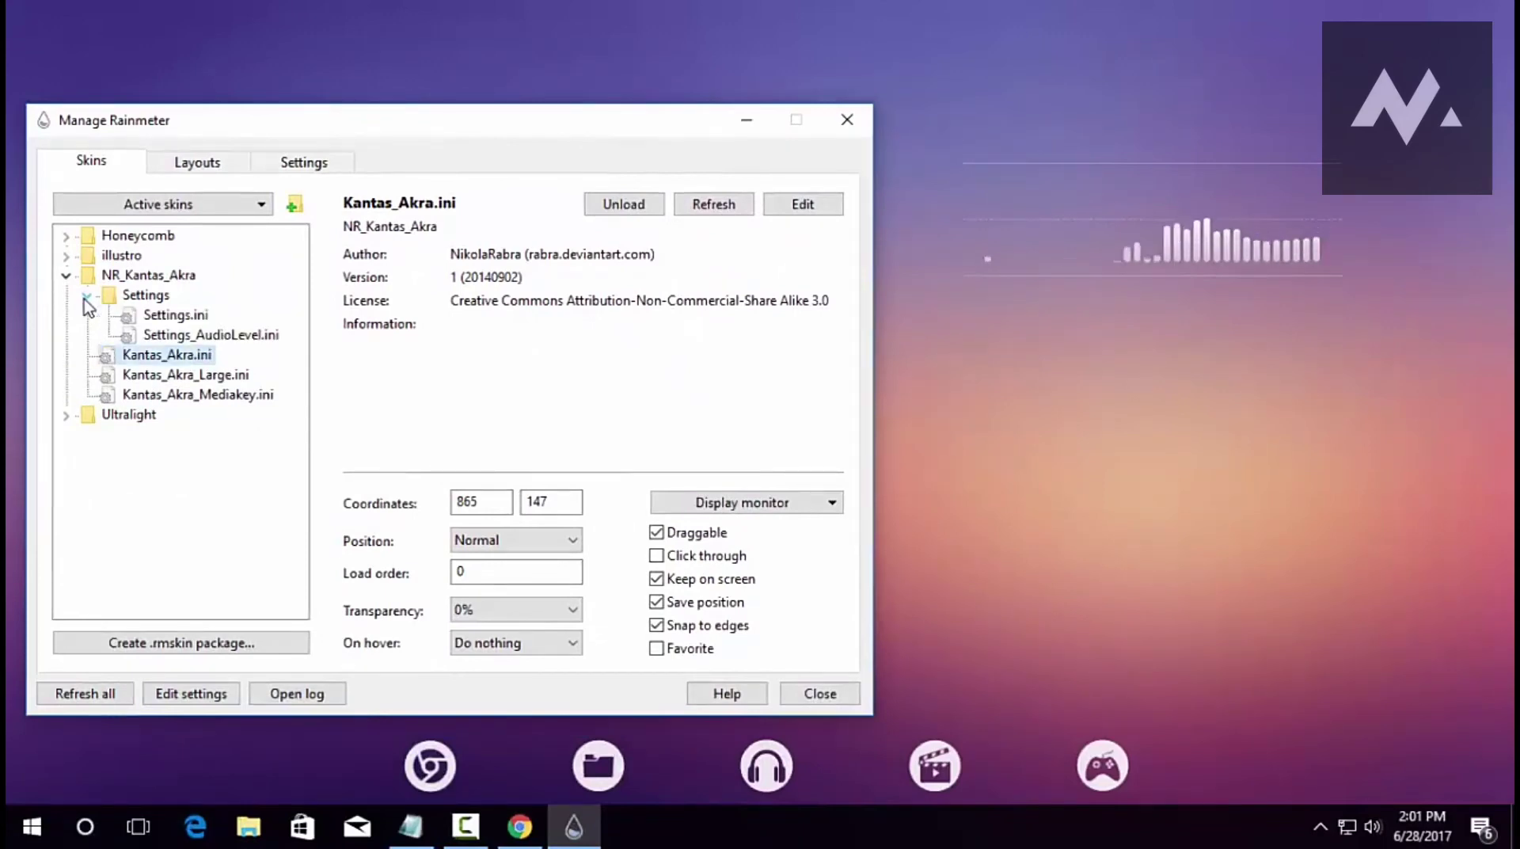
left_click(164, 316)
double_click(165, 317)
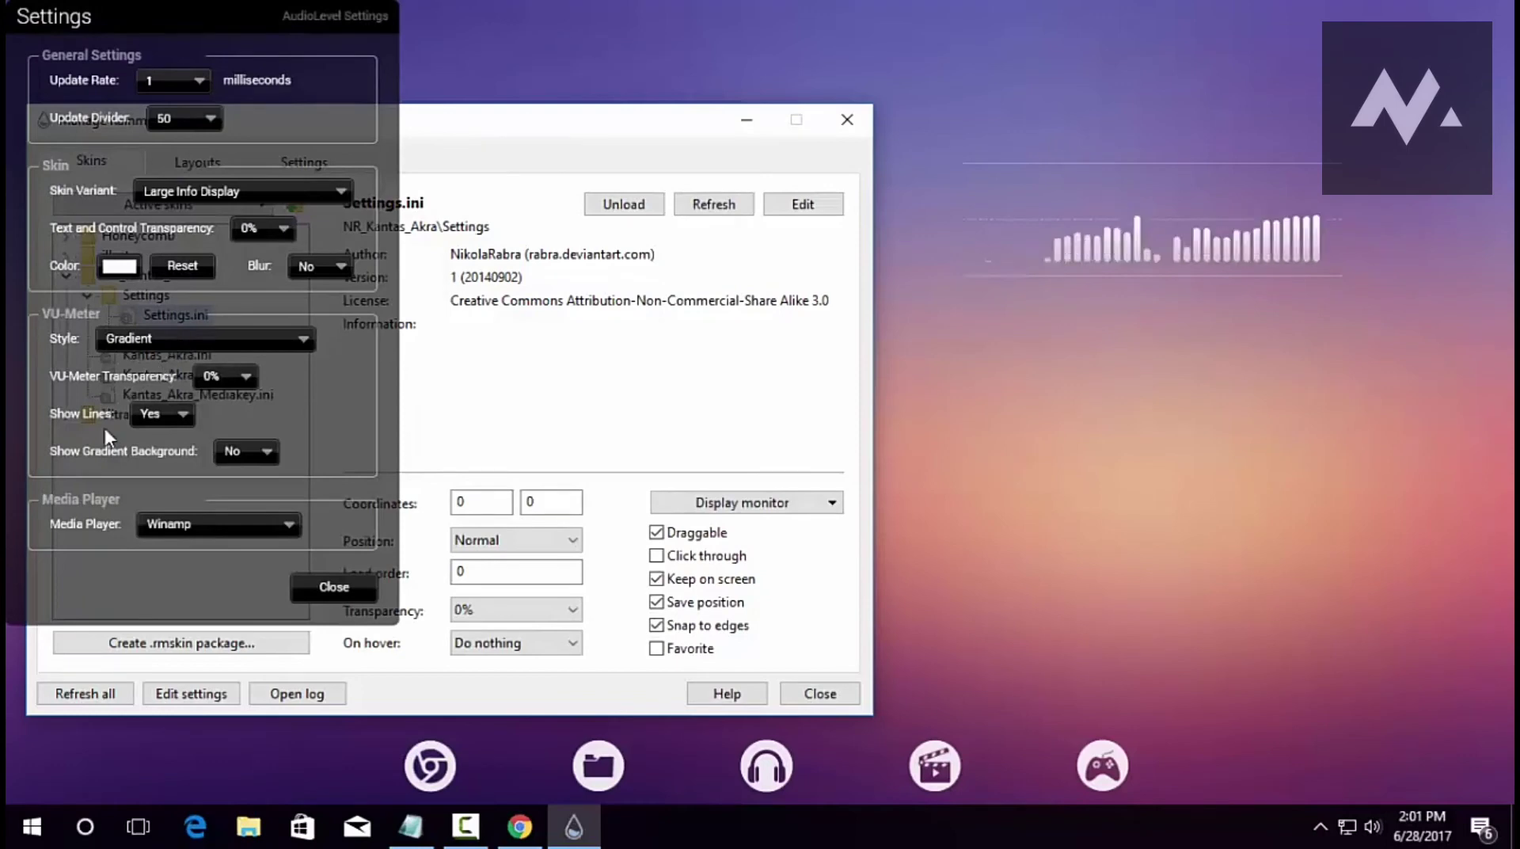
left_click(158, 424)
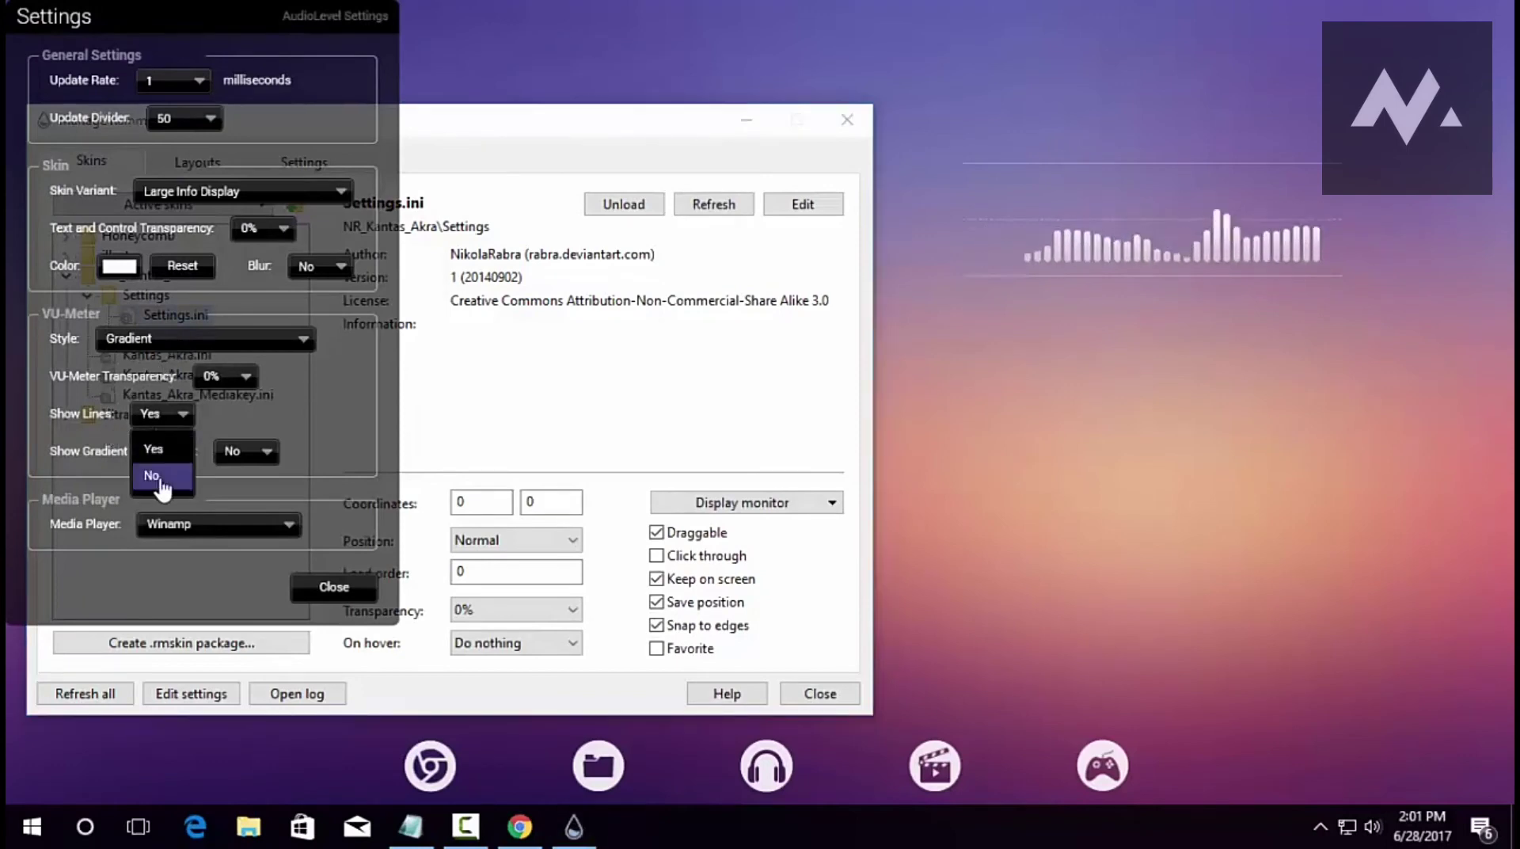
left_click(157, 475)
left_click(339, 587)
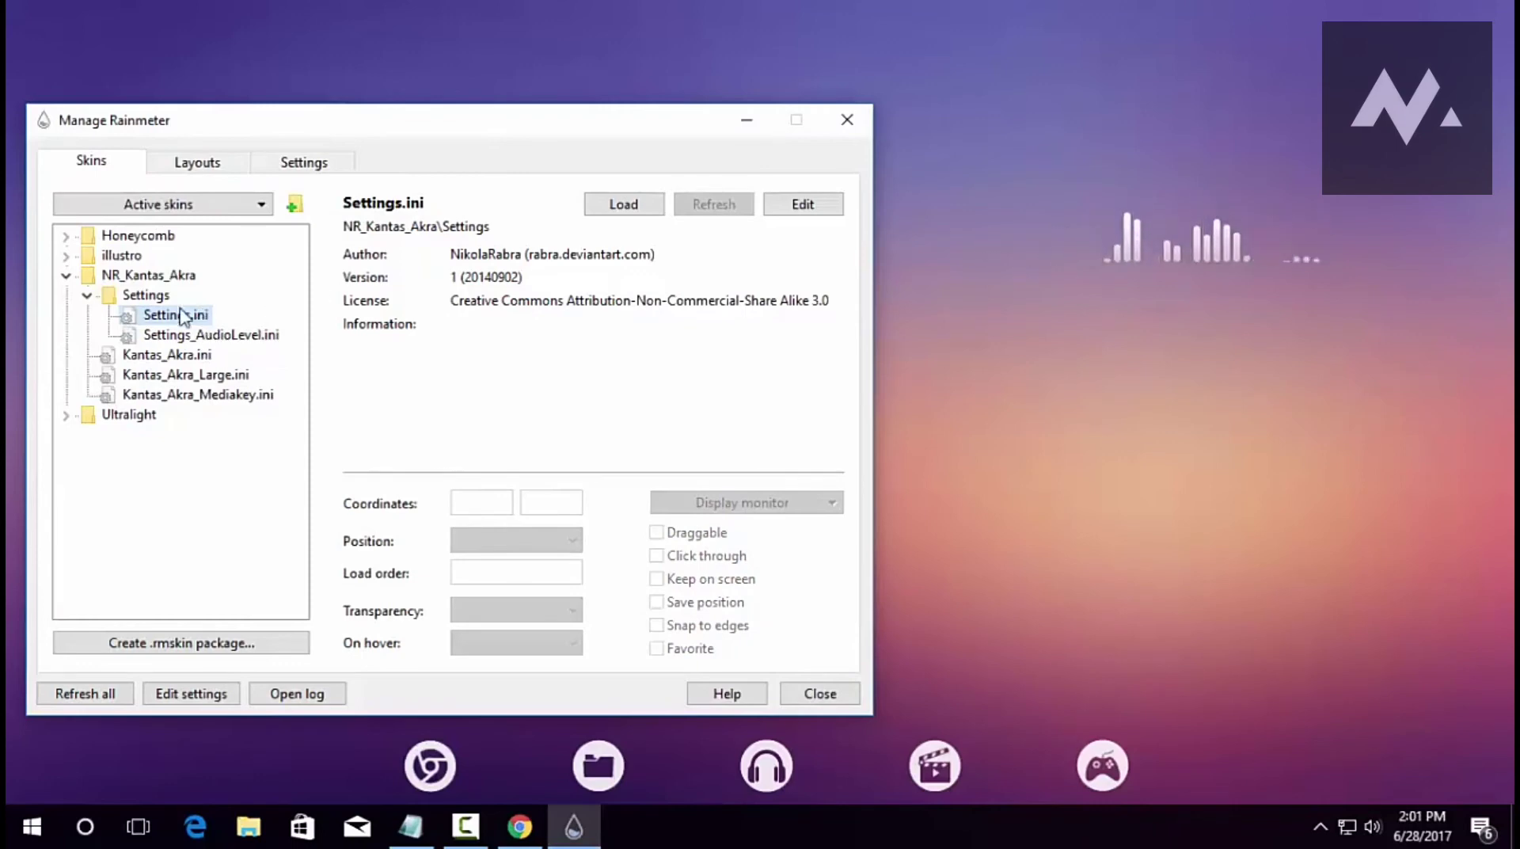
Load chrome.ini from the Honeycomb skin collection.
left_click(65, 274)
left_click(66, 255)
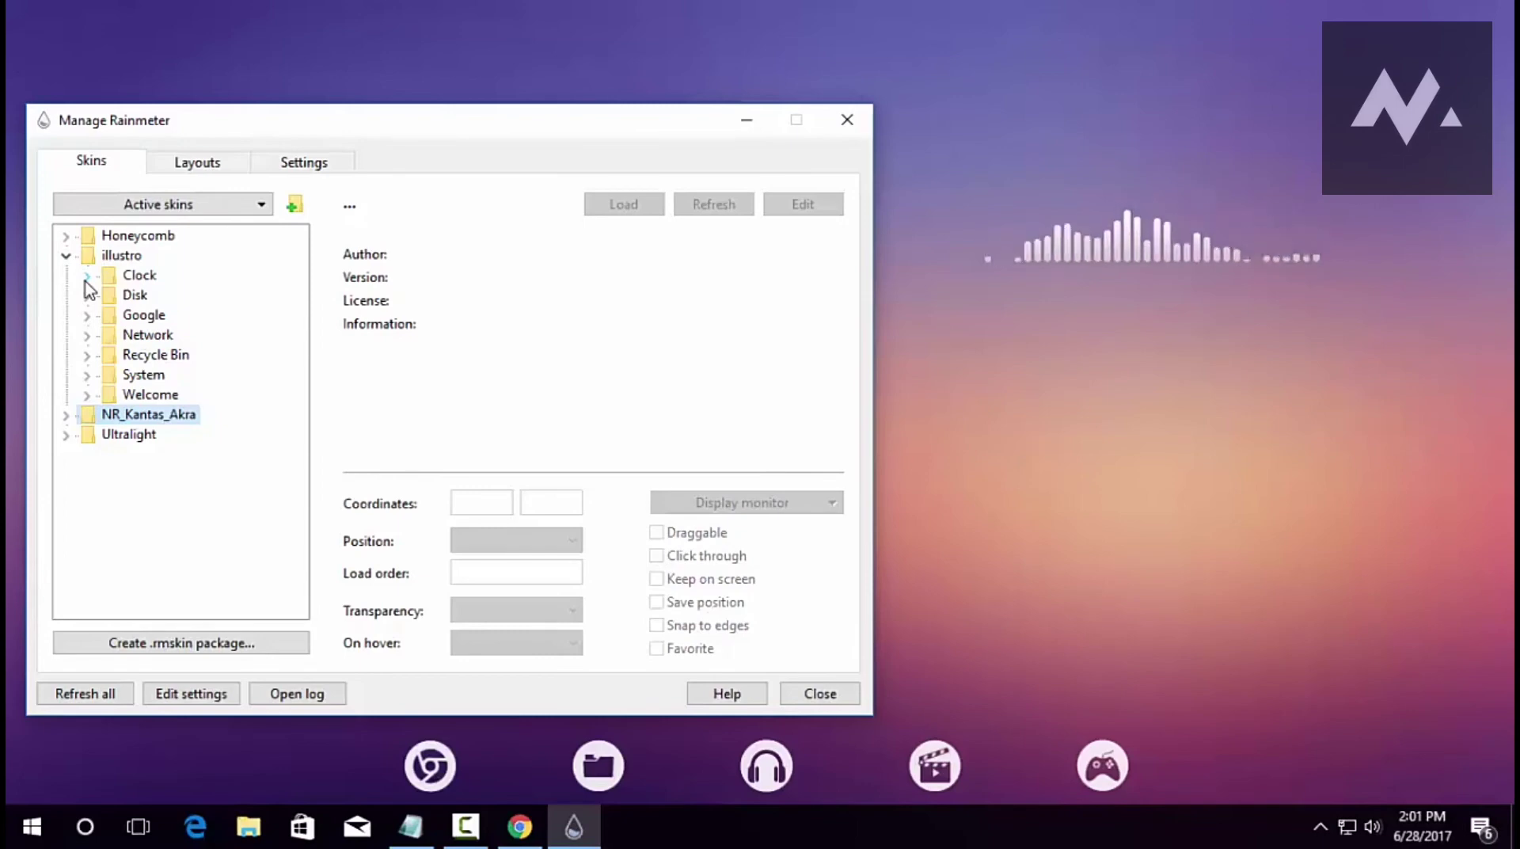
left_click(67, 255)
left_click(66, 236)
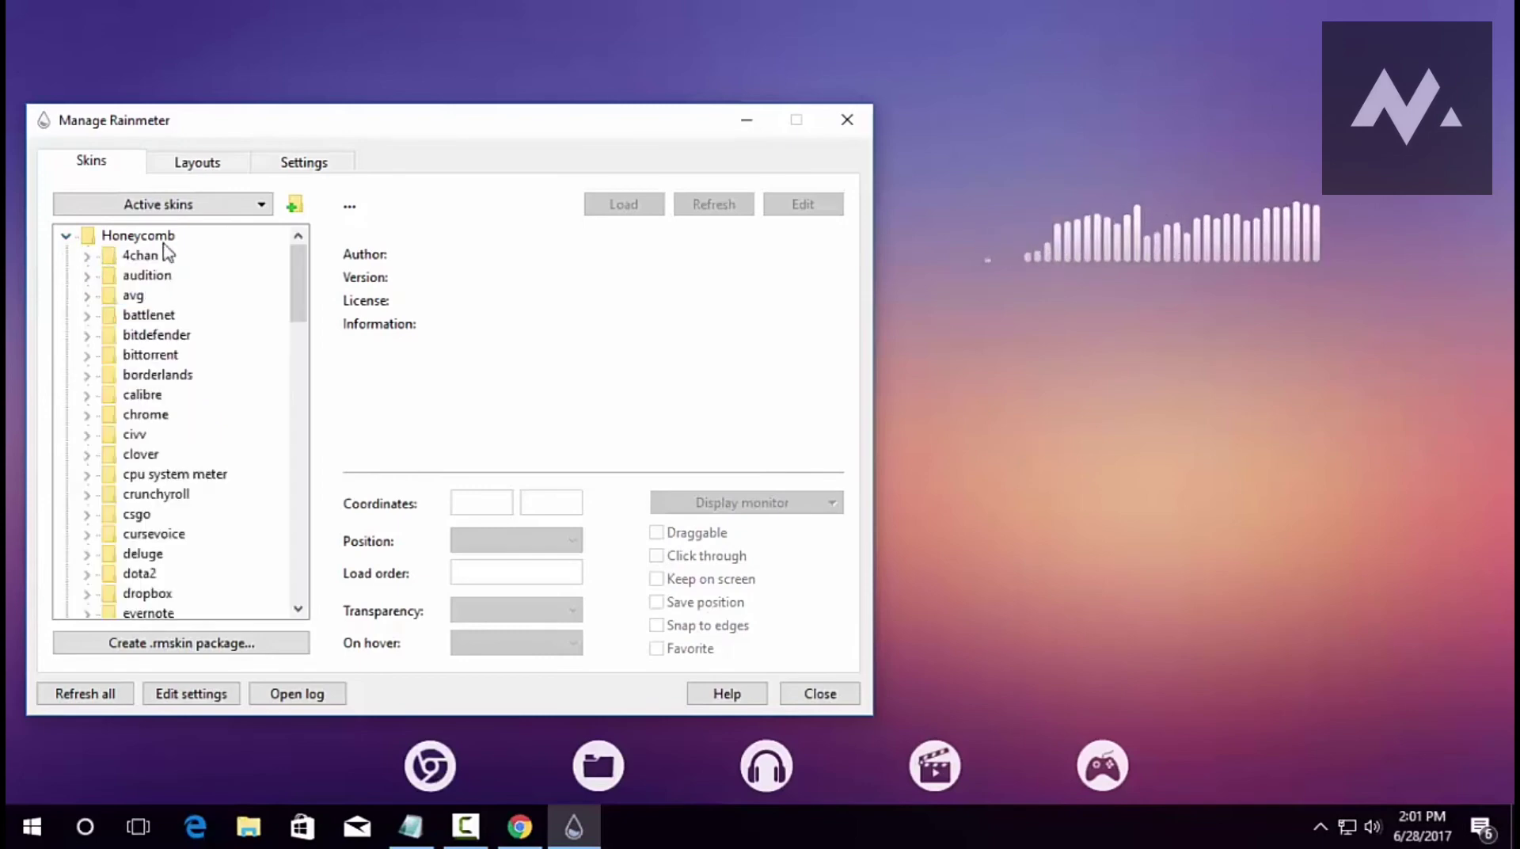
left_click_drag(325, 127, 403, 126)
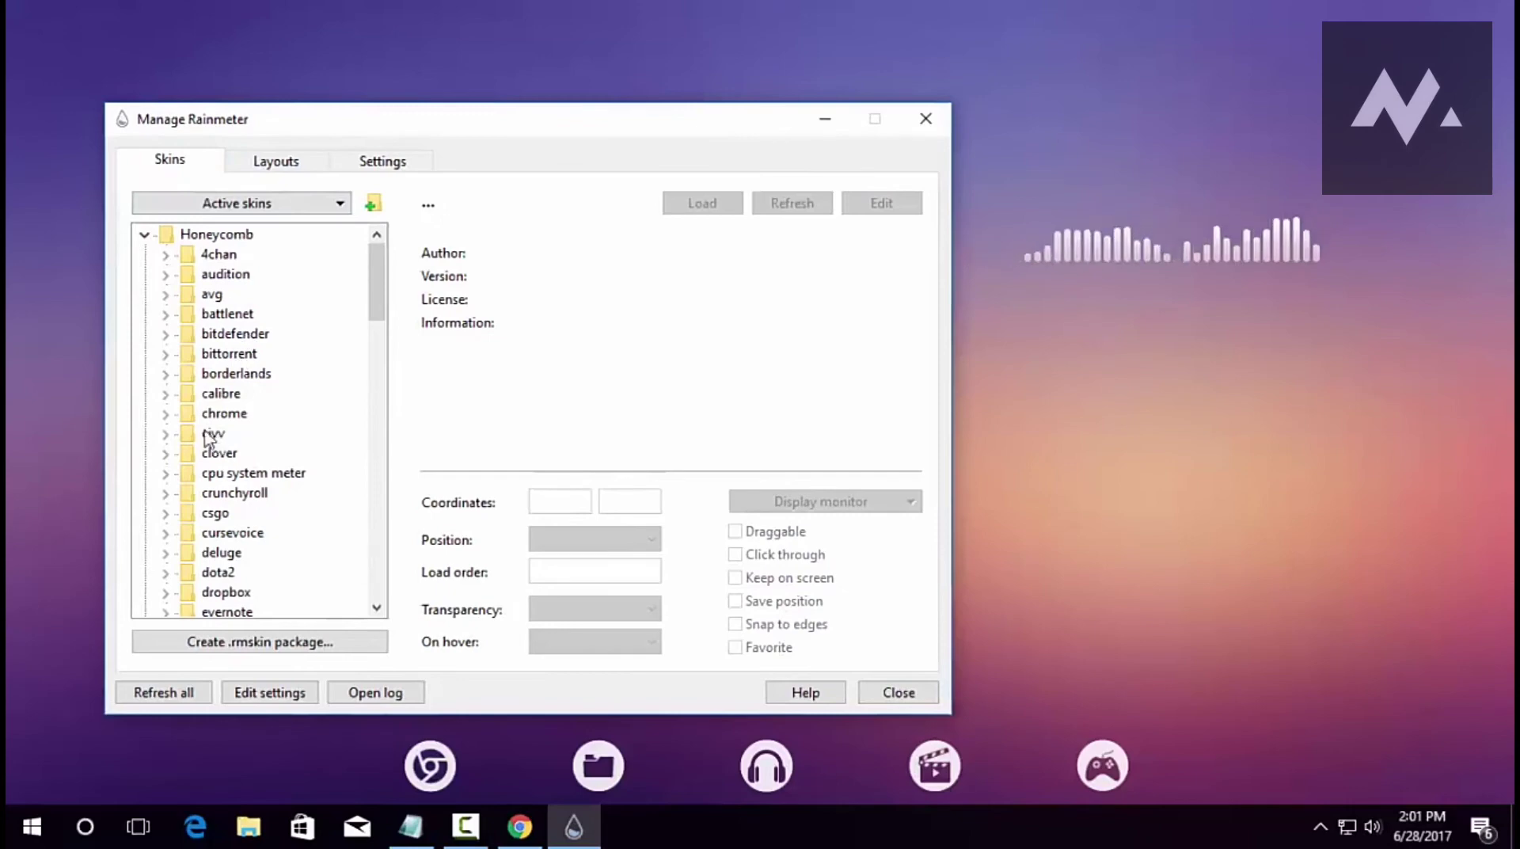
left_click(166, 414)
double_click(241, 435)
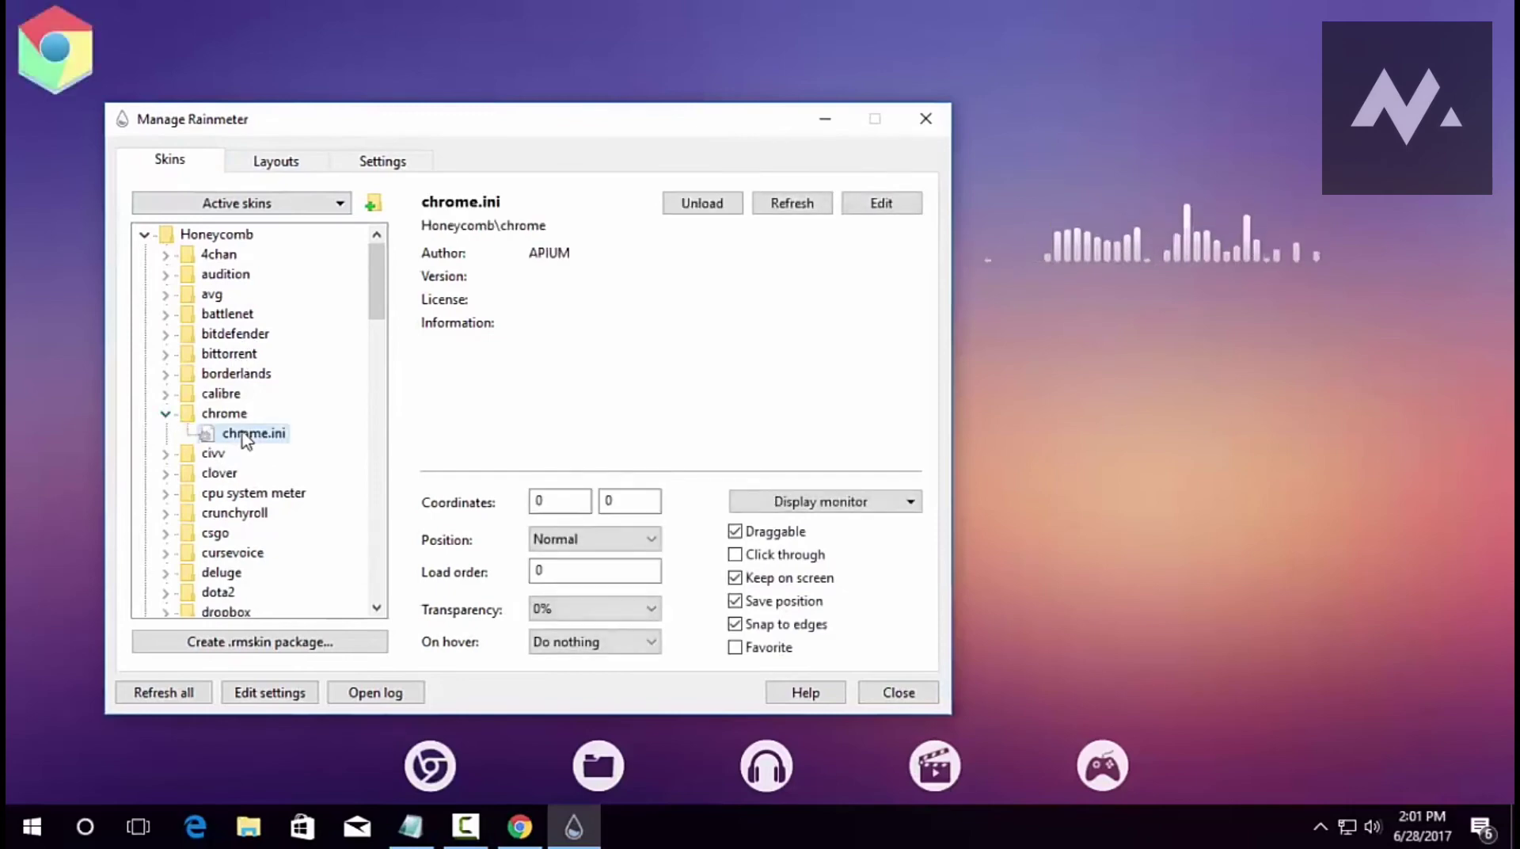
Load the Honeycomb dropbox.ini and excel.ini skins.
scroll(188, 514, "down", 2)
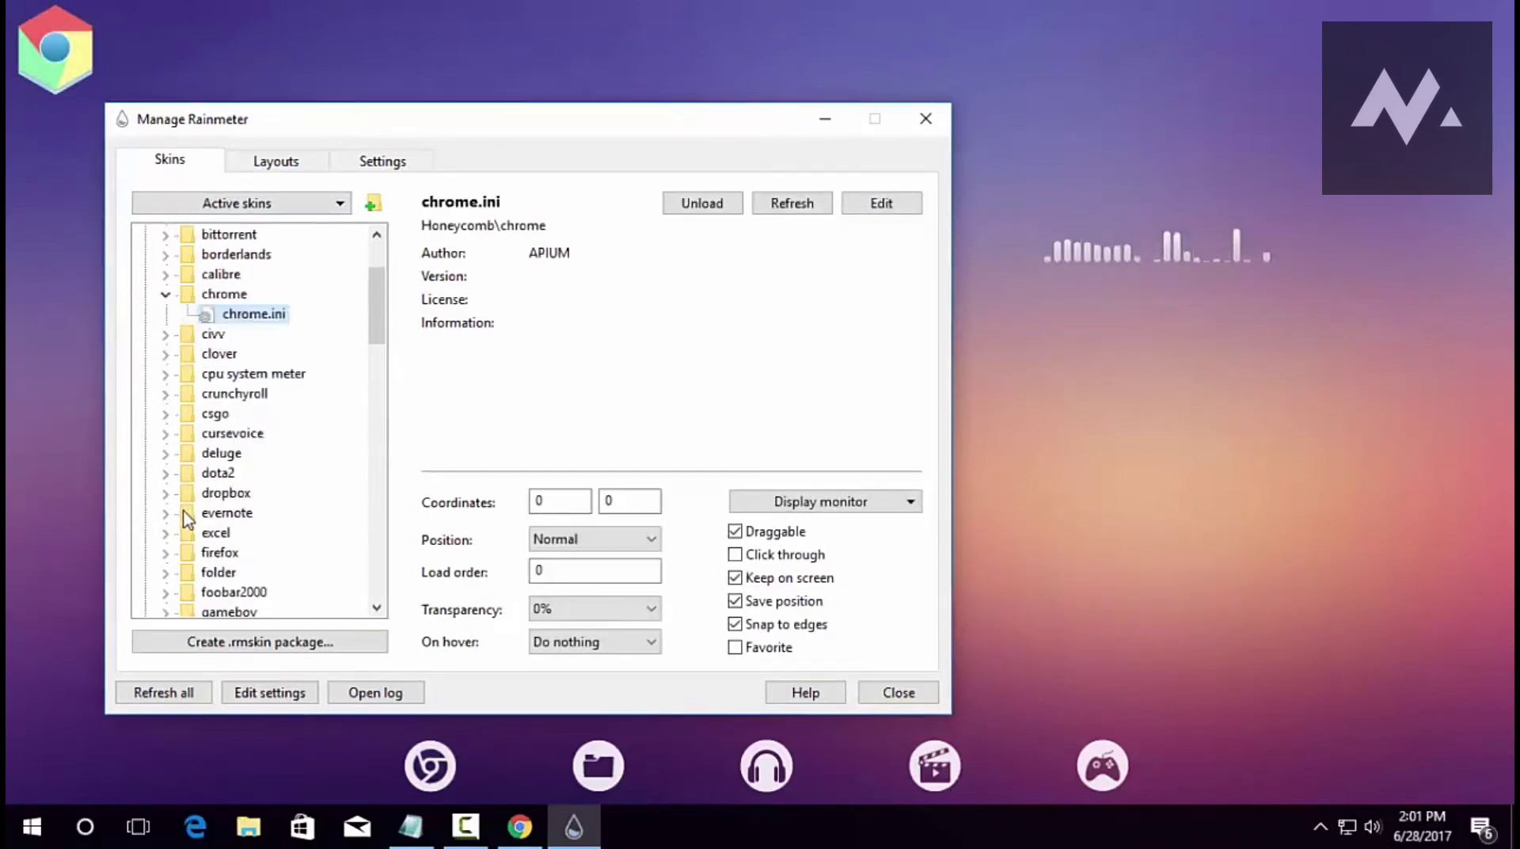
left_click(166, 492)
double_click(251, 512)
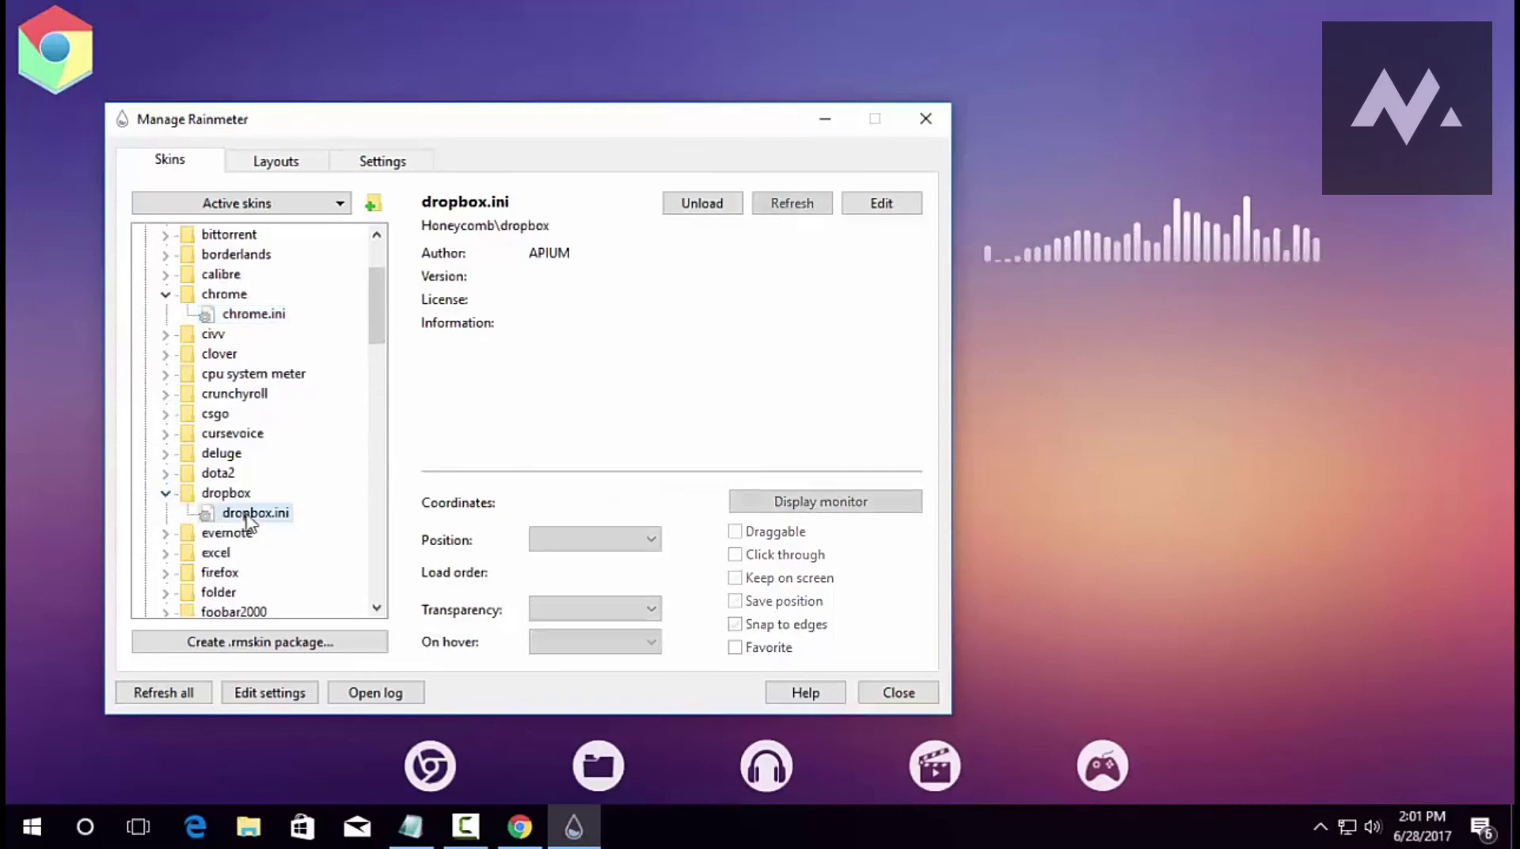
scroll(210, 542, "down", 1)
left_click(166, 434)
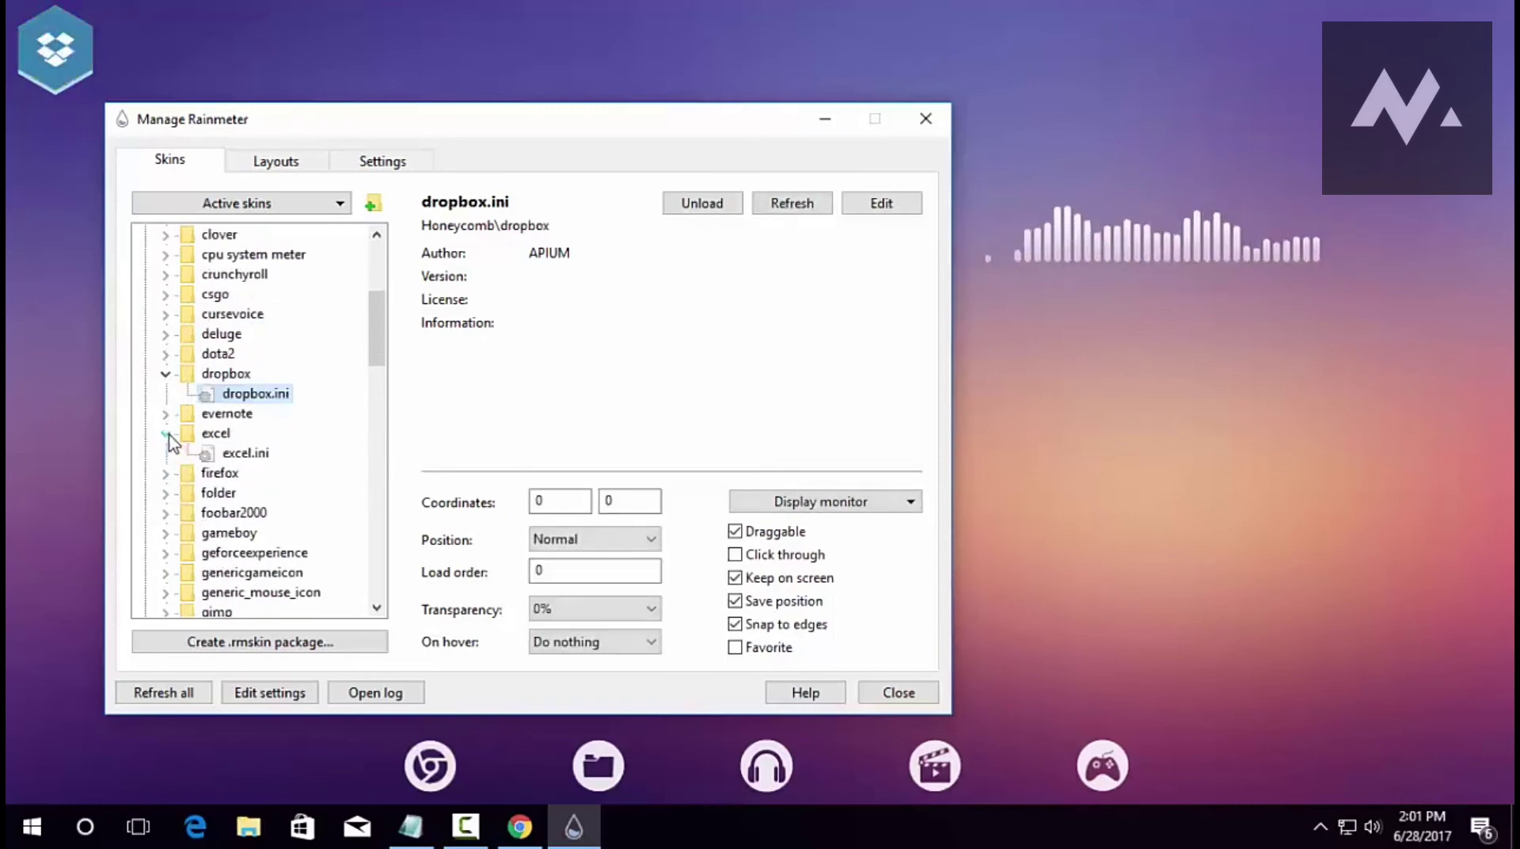
double_click(245, 453)
Load the Honeycomb folder.ini skin.
left_click(166, 493)
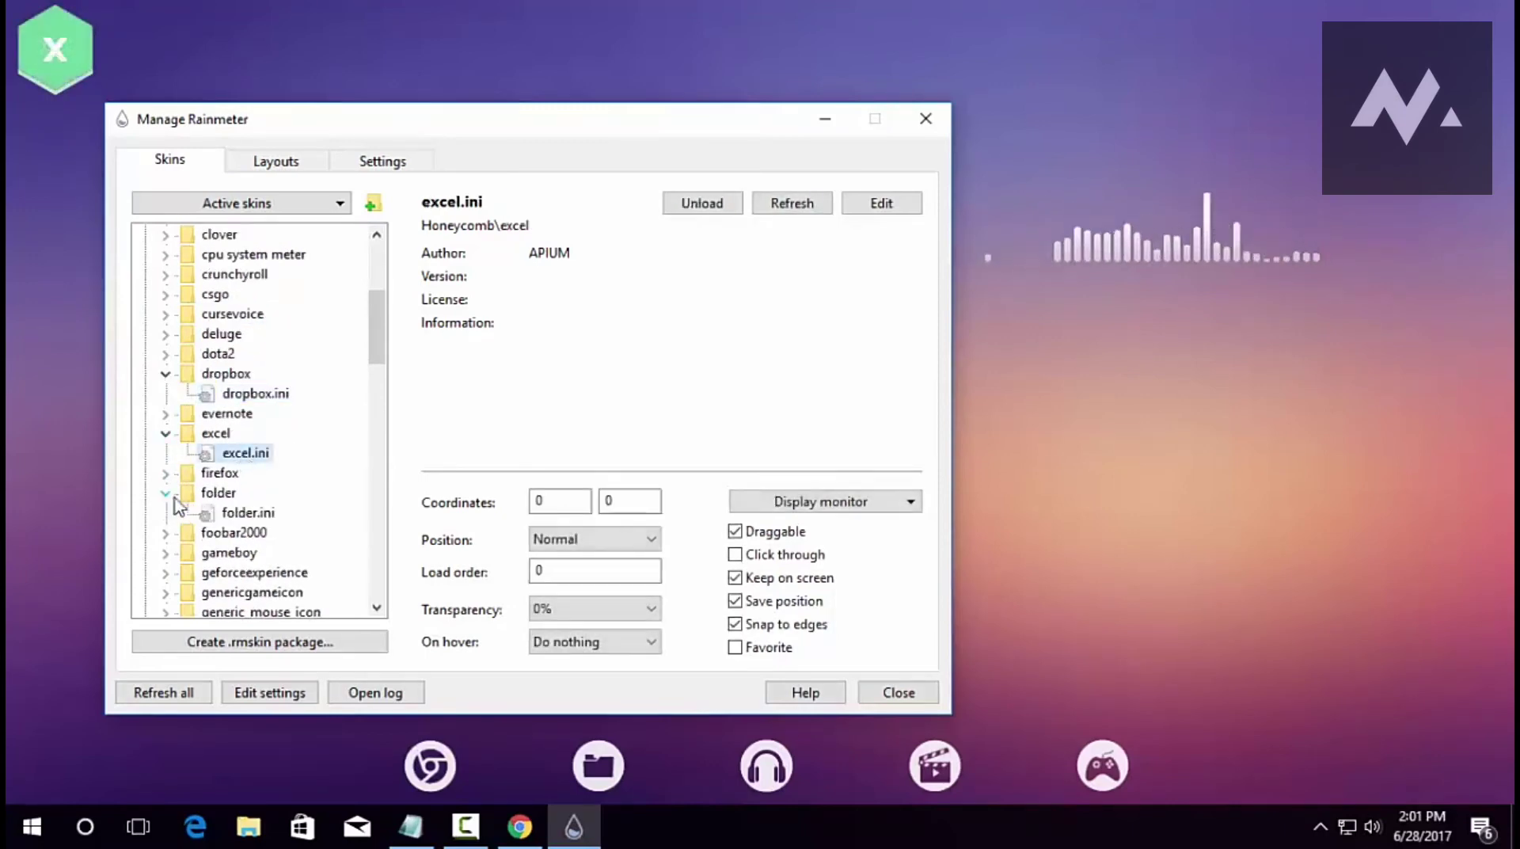
left_click(247, 513)
double_click(247, 515)
scroll(176, 546, "down", 2)
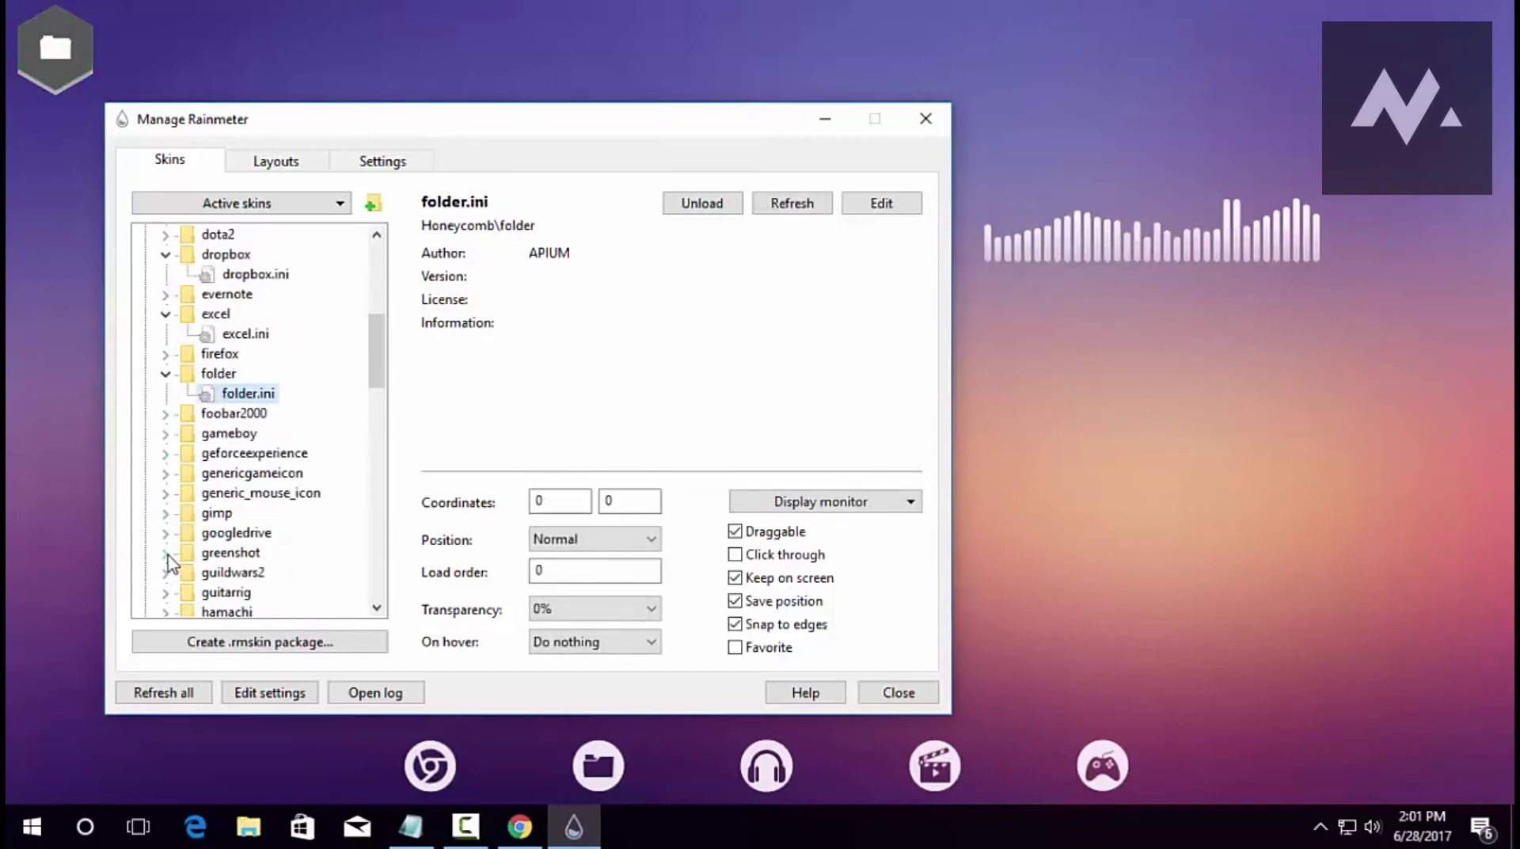
Load the Honeycomb minecraft.ini skin.
scroll(168, 558, "down", 4)
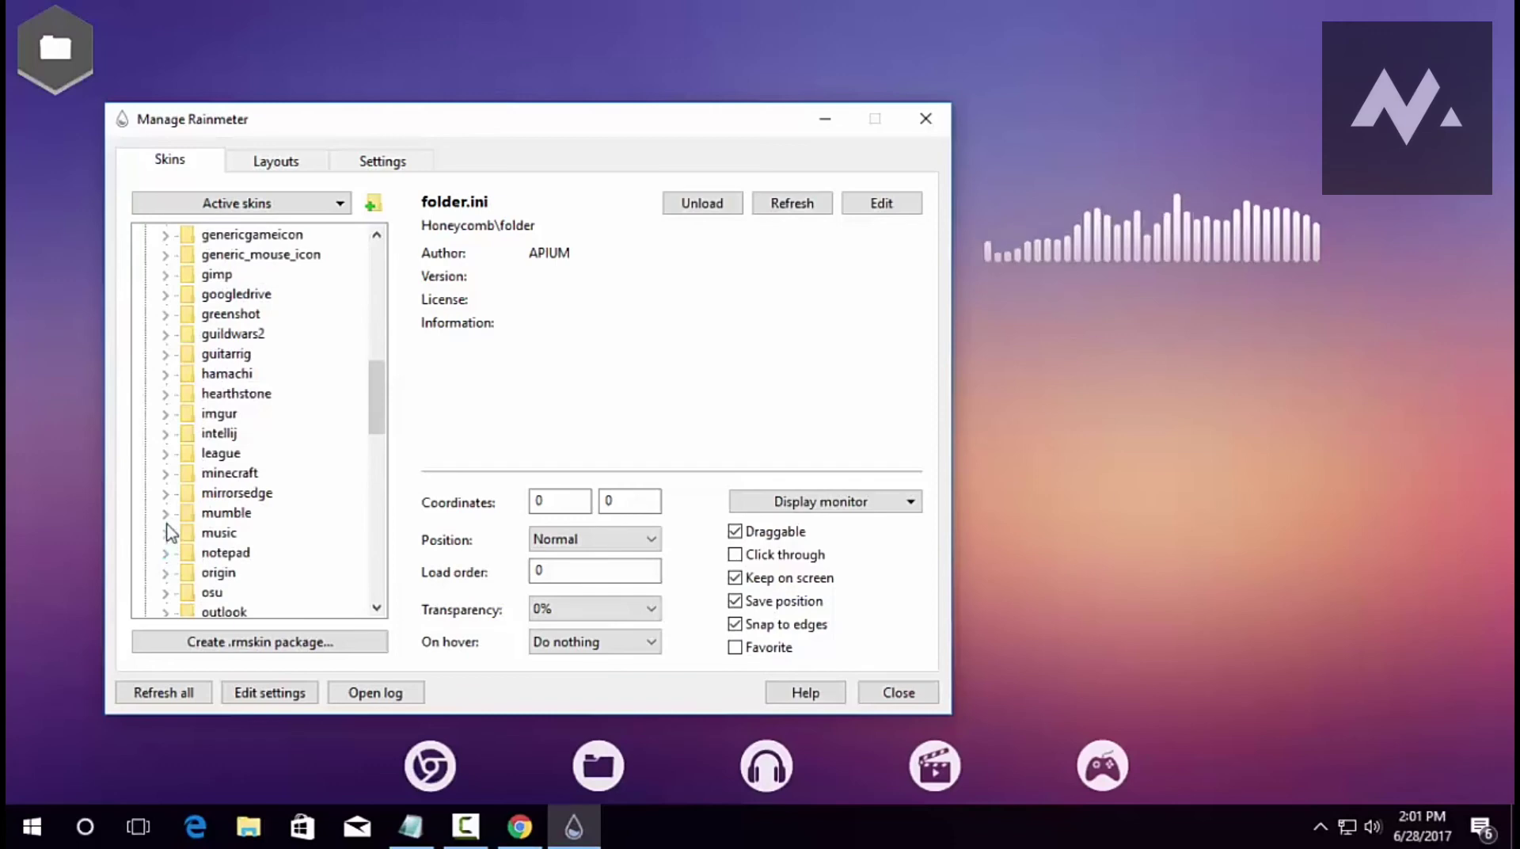
left_click(166, 474)
double_click(207, 493)
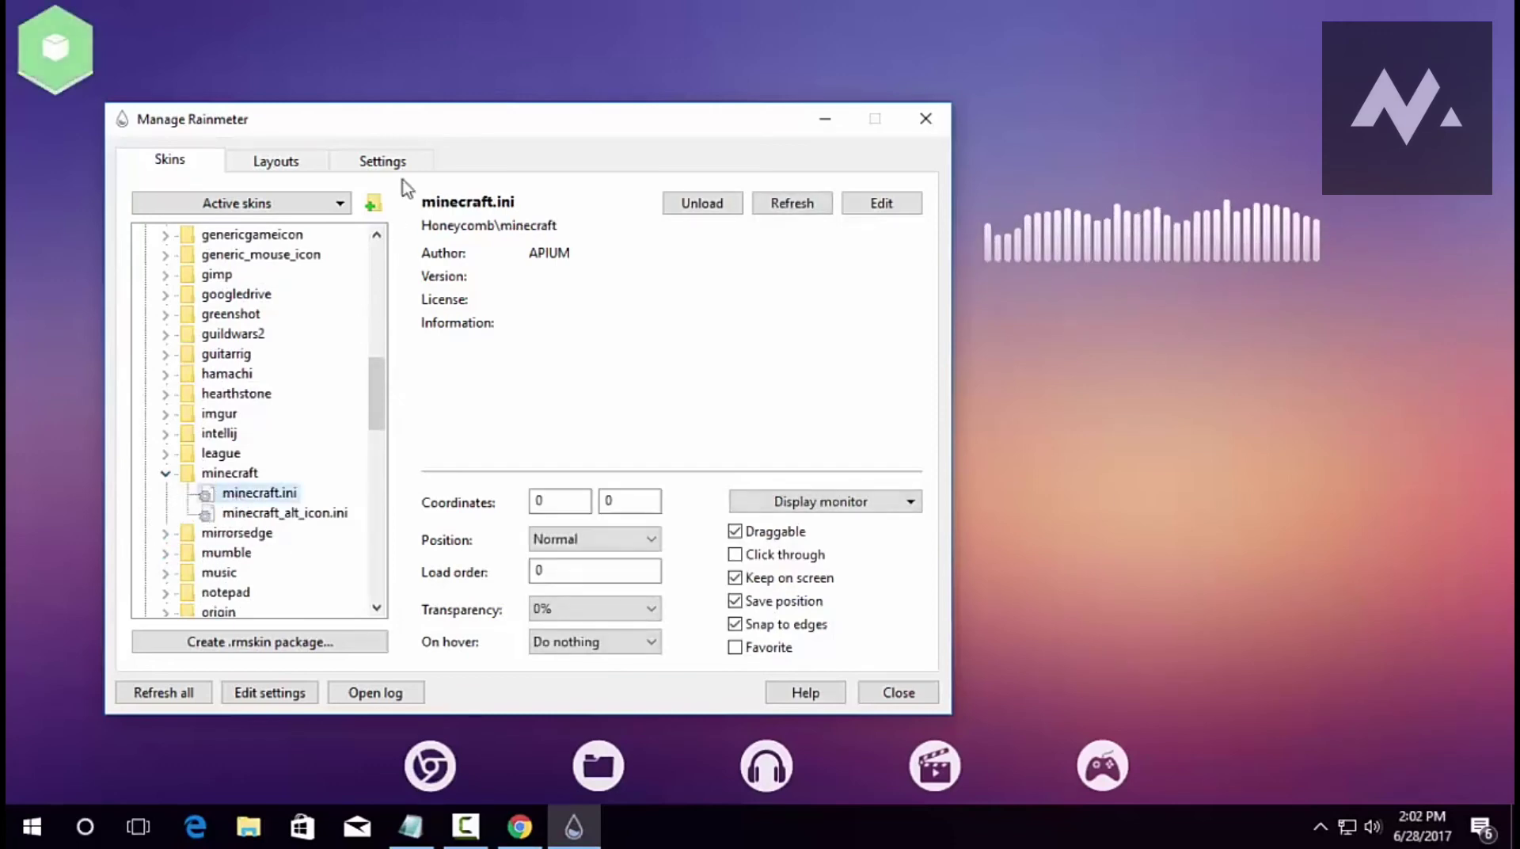
Arrange the Minecraft, folder, Excel and Dropbox hexagons in a row below the audio visualizer, with the Chrome hexagon starting a second row.
left_click_drag(452, 129, 204, 441)
left_click_drag(58, 58, 1007, 362)
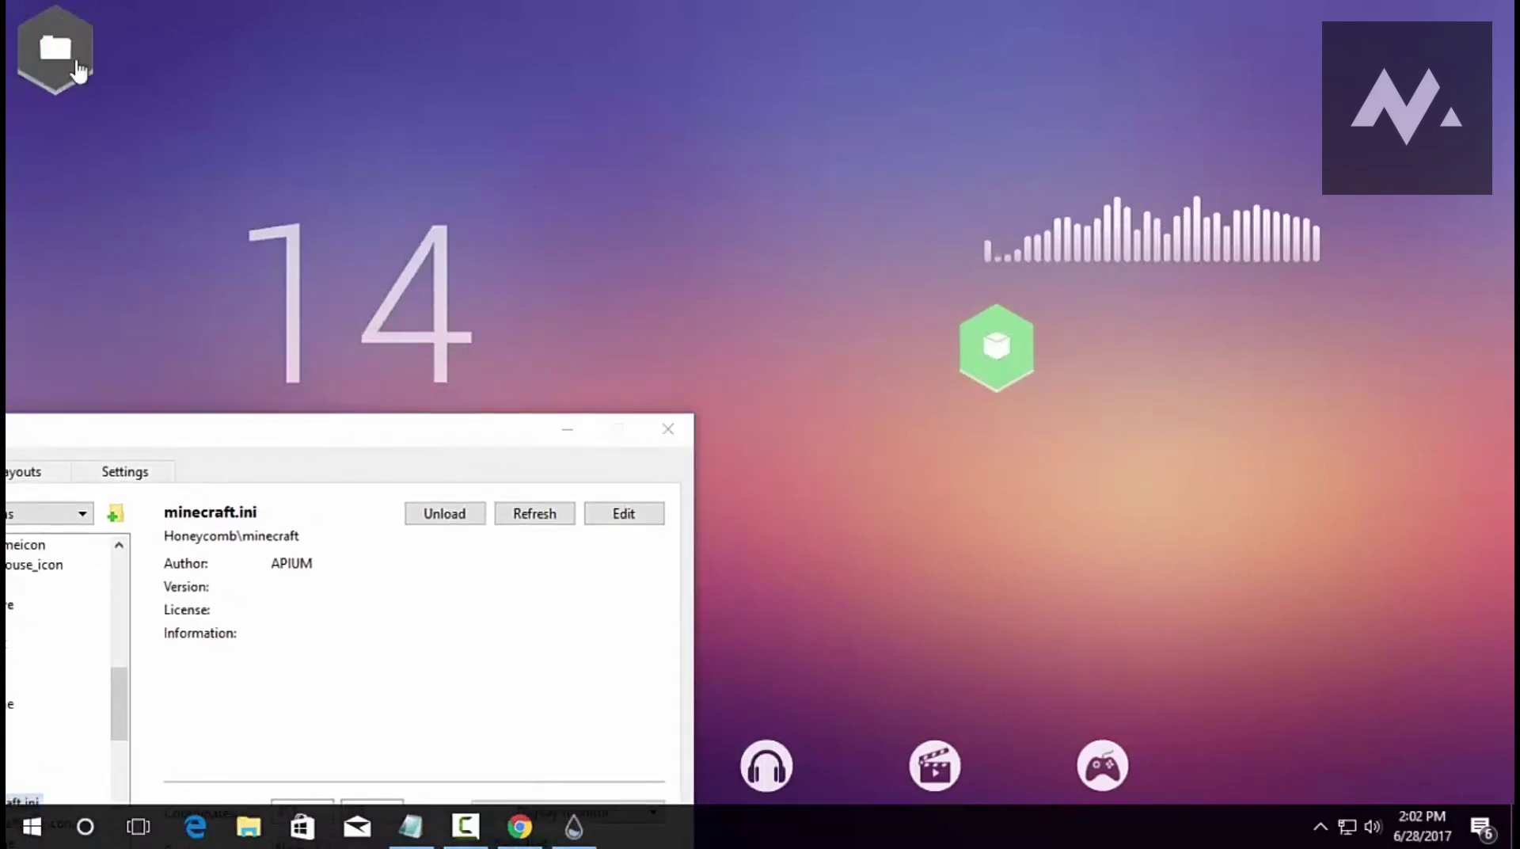
left_click_drag(79, 70, 1098, 363)
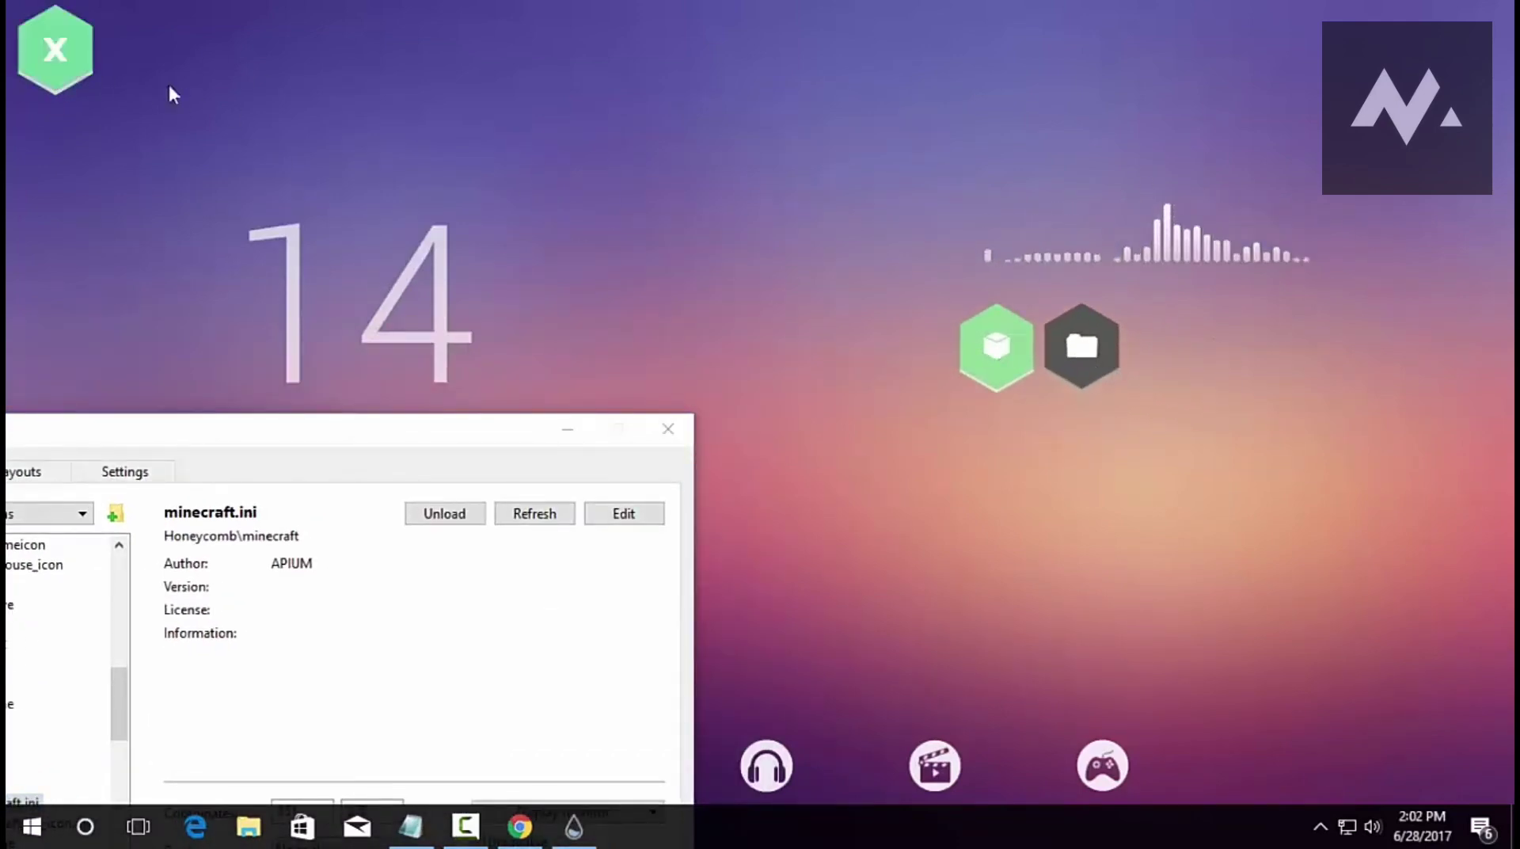
left_click_drag(60, 55, 1168, 353)
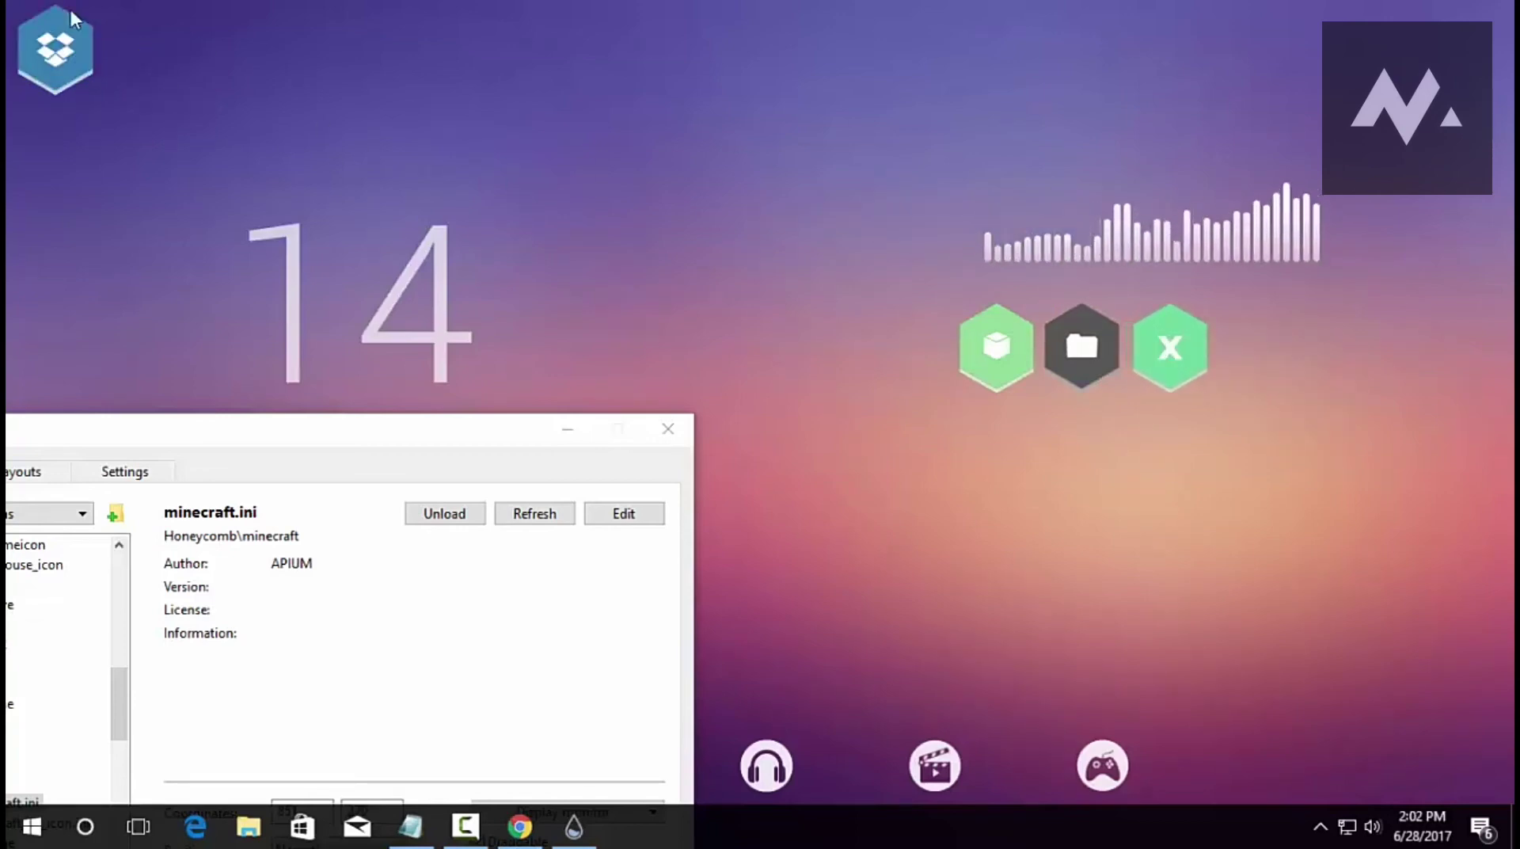
left_click_drag(74, 17, 1264, 330)
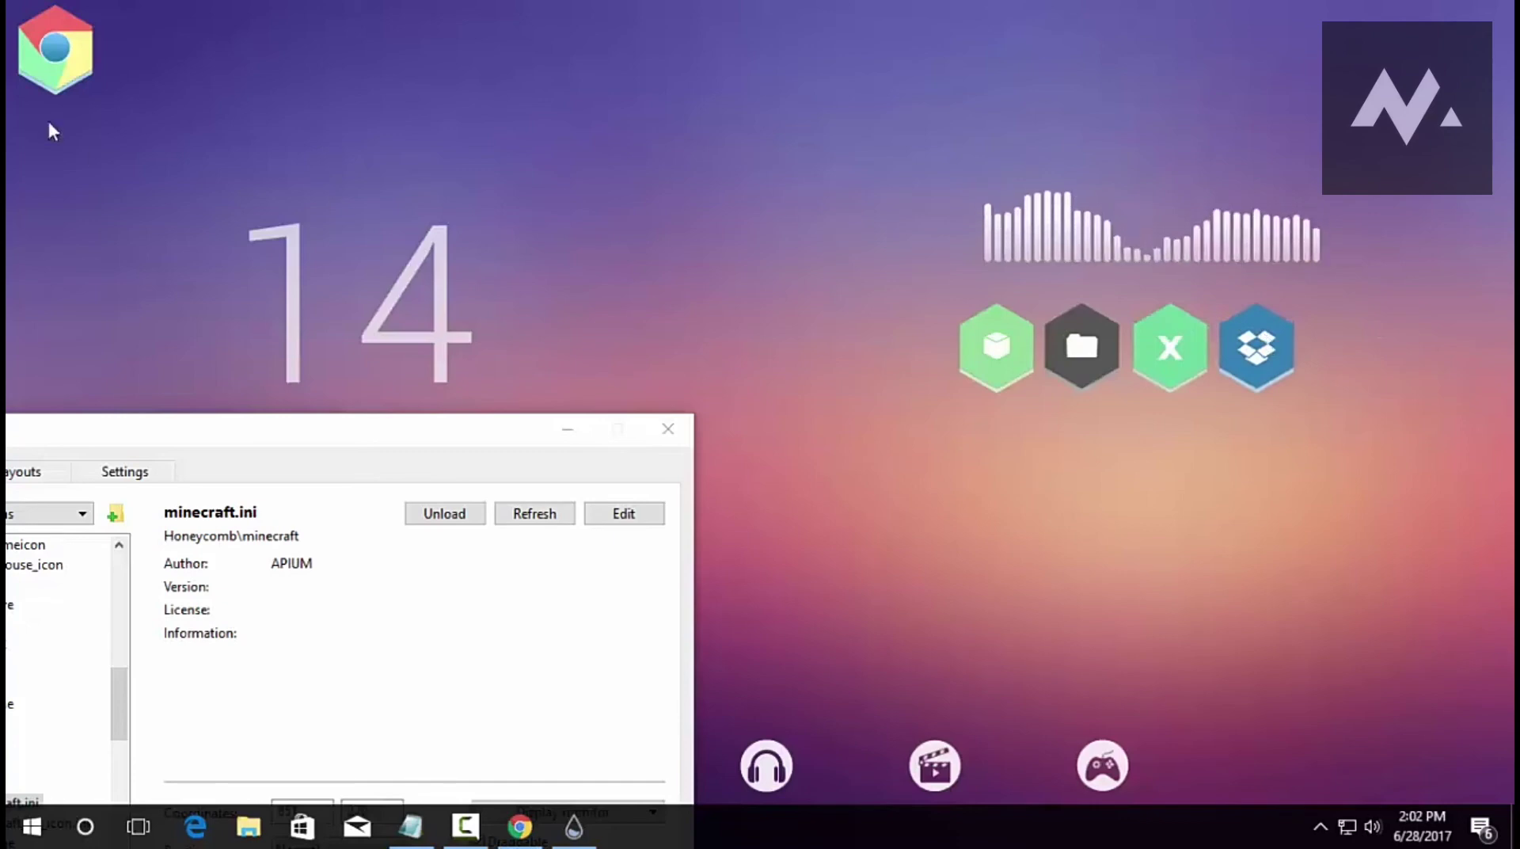
left_click_drag(54, 71, 1046, 434)
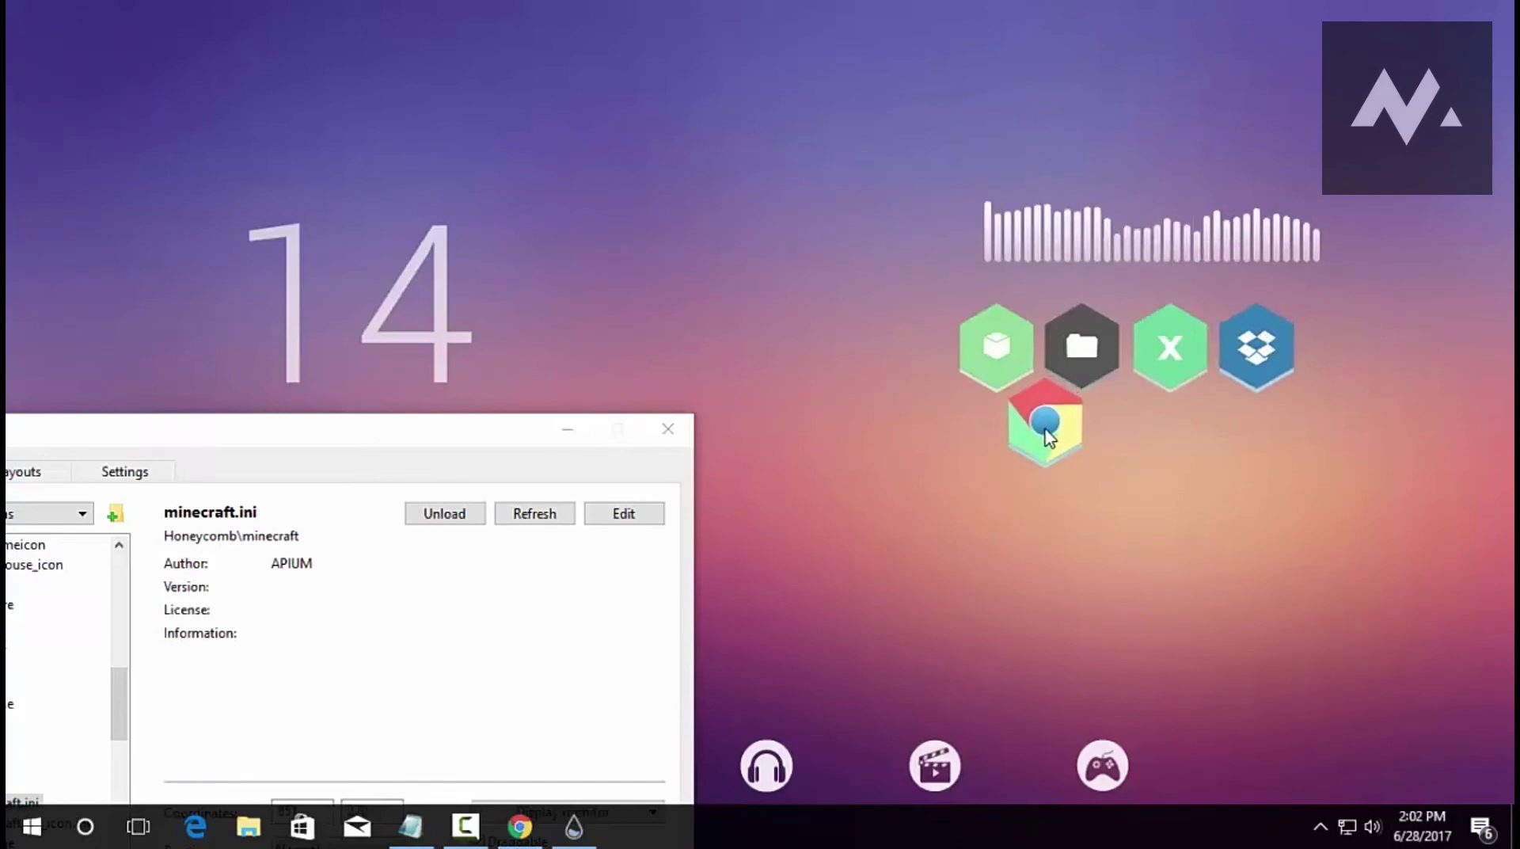
Load the Honeycomb music.ini and notepad.ini skins and place their hexagons beside Chrome to complete the second row.
left_click_drag(153, 434, 364, 147)
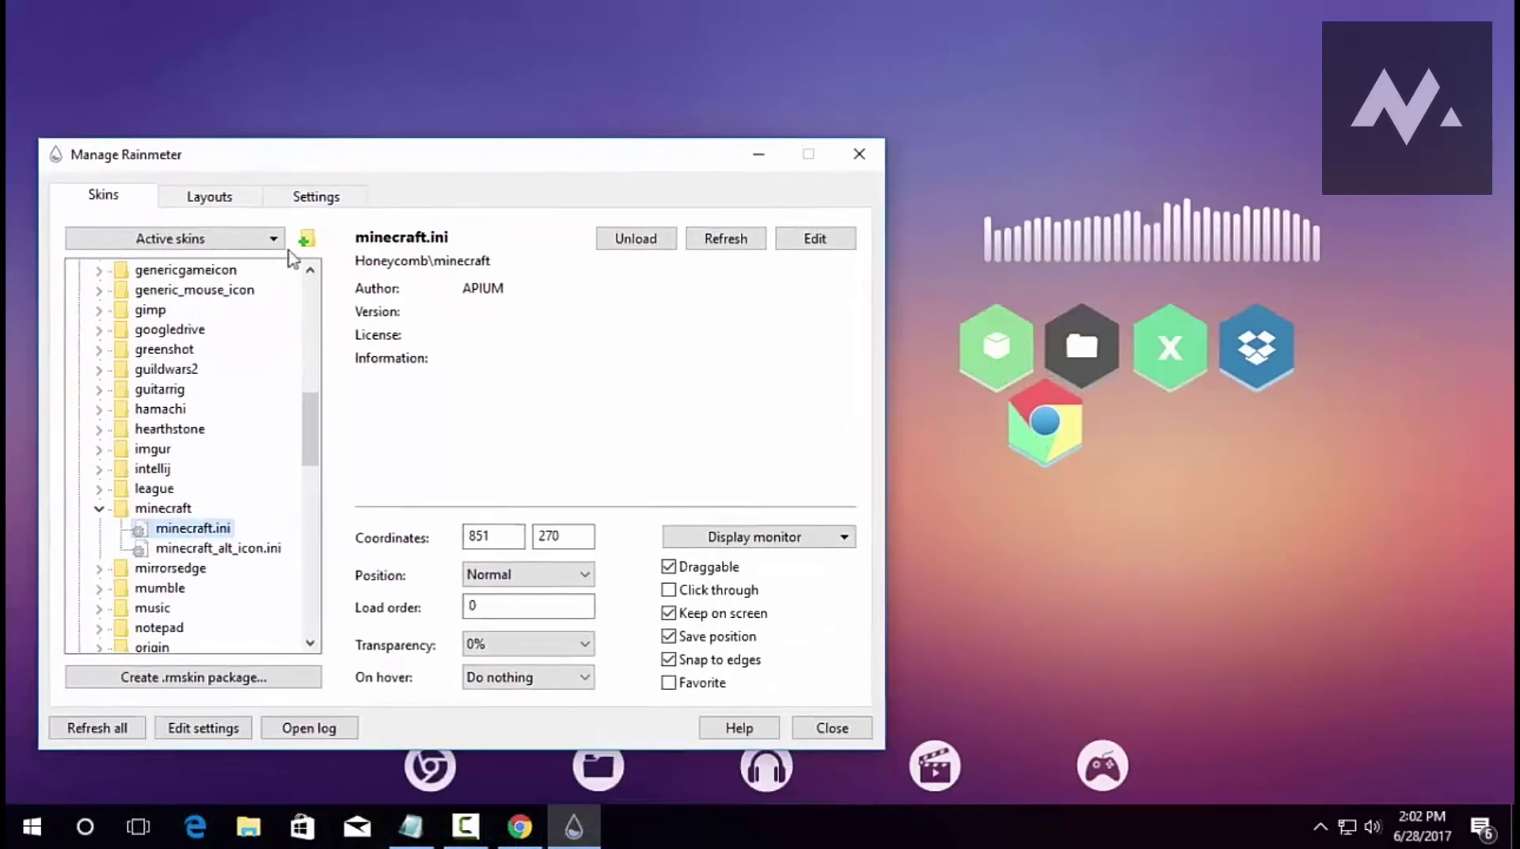
scroll(190, 555, "down", 2)
left_click(100, 488)
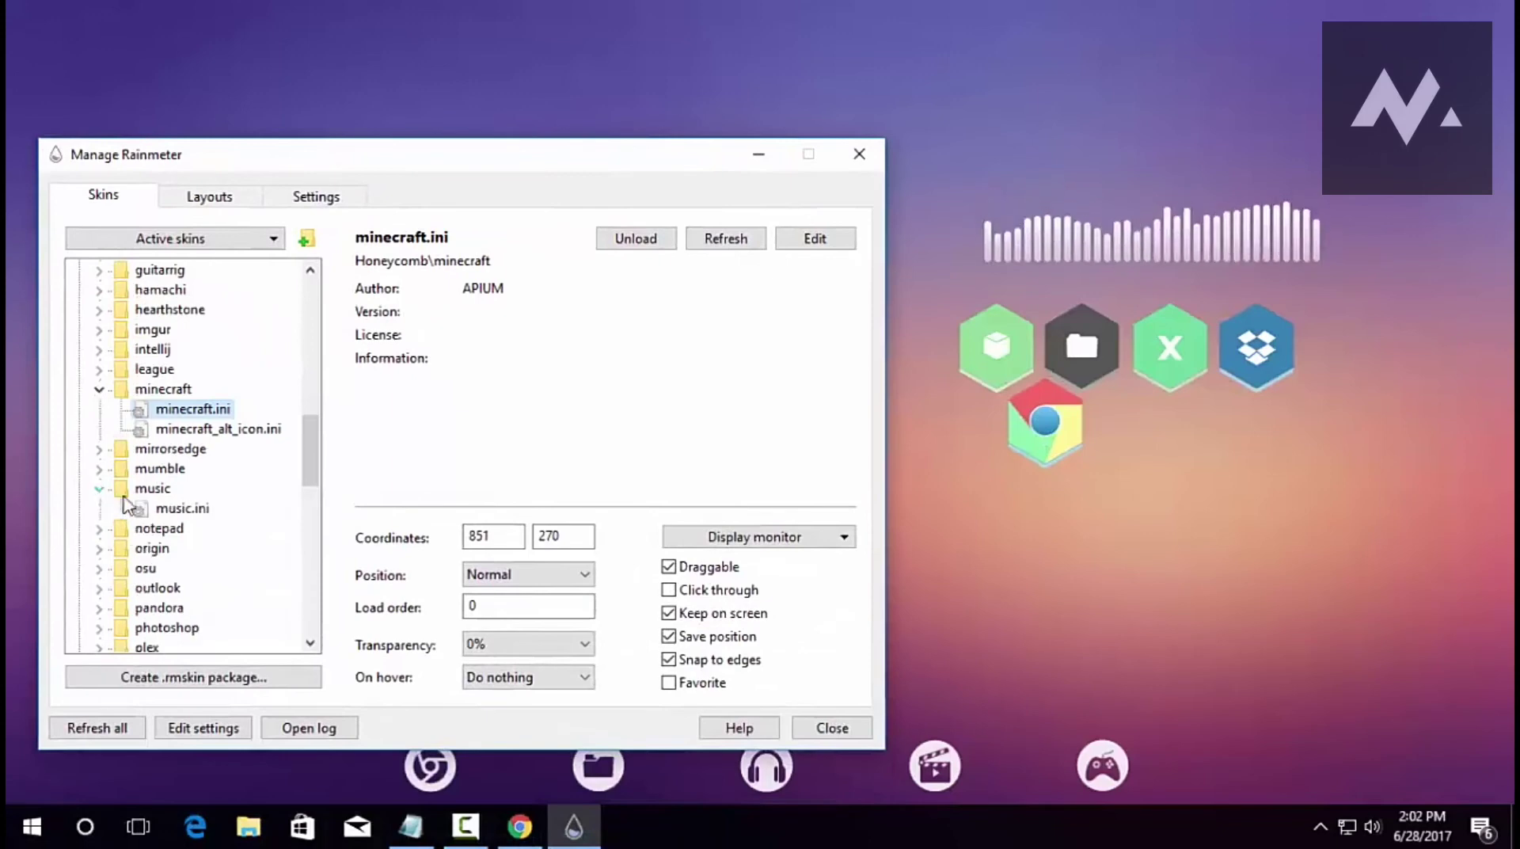
double_click(159, 507)
left_click_drag(55, 52, 1140, 427)
left_click(100, 528)
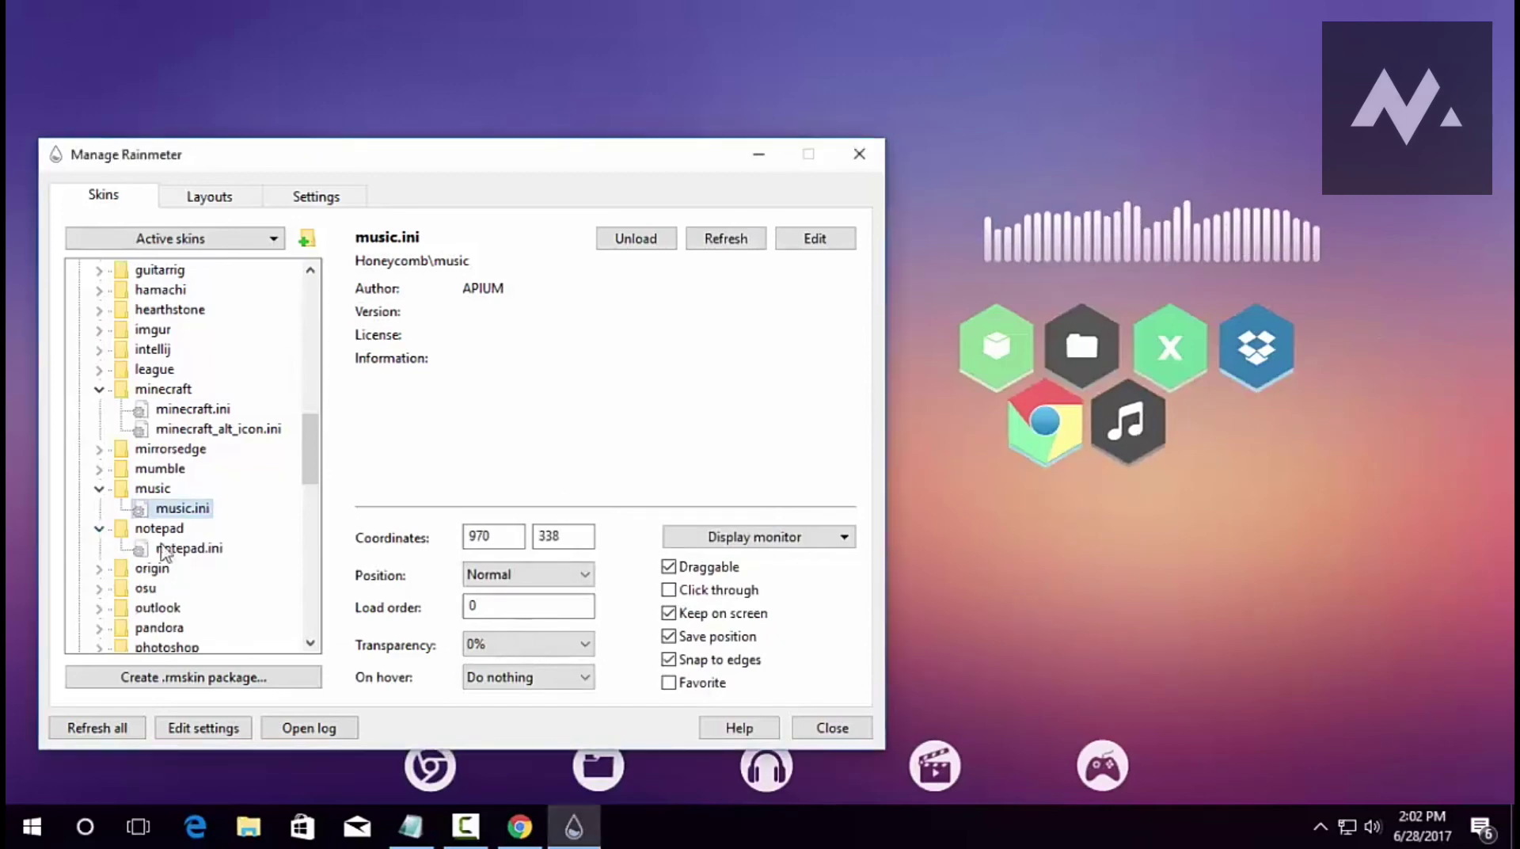
double_click(162, 548)
left_click_drag(55, 51, 1217, 427)
Load the Honeycomb origin.ini and outlook.ini skins and place them side by side in a third row beneath the Chrome, music and notepad hexagons.
scroll(183, 554, "down", 2)
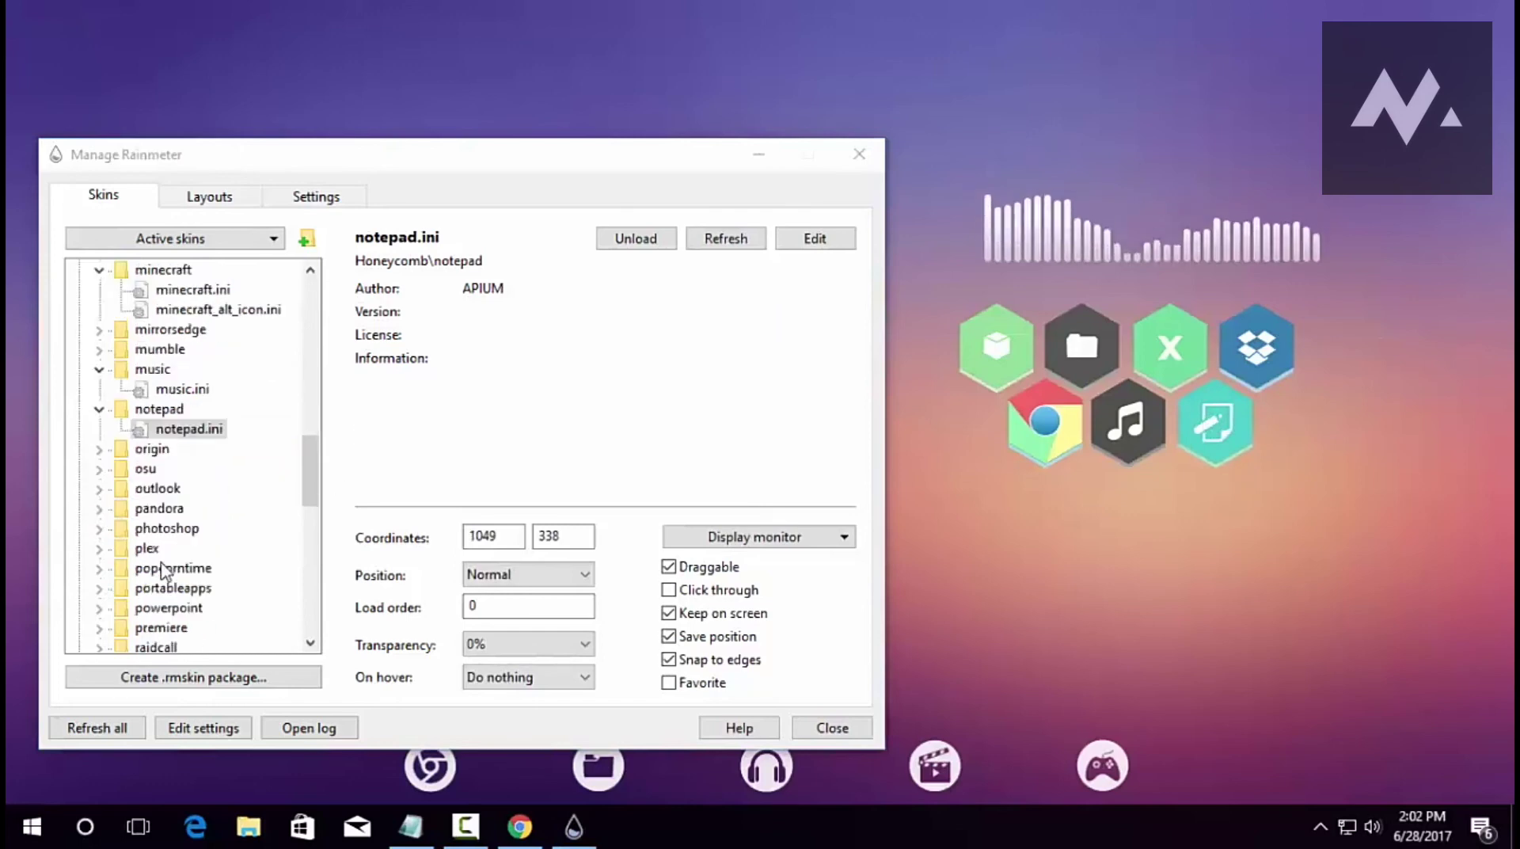
left_click(99, 448)
left_click(176, 469)
double_click(175, 471)
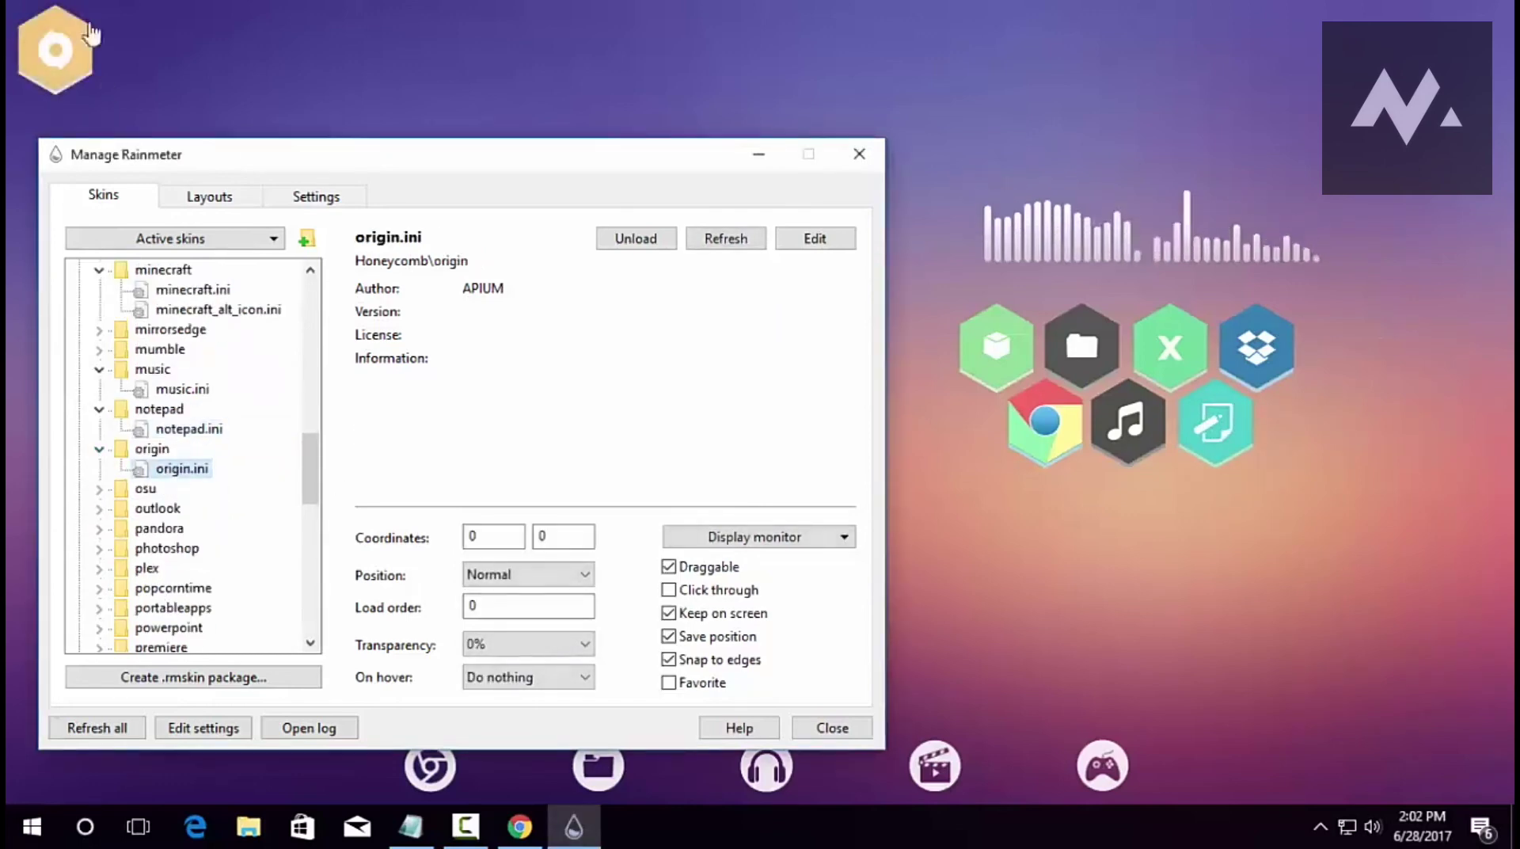
left_click_drag(63, 49, 1093, 509)
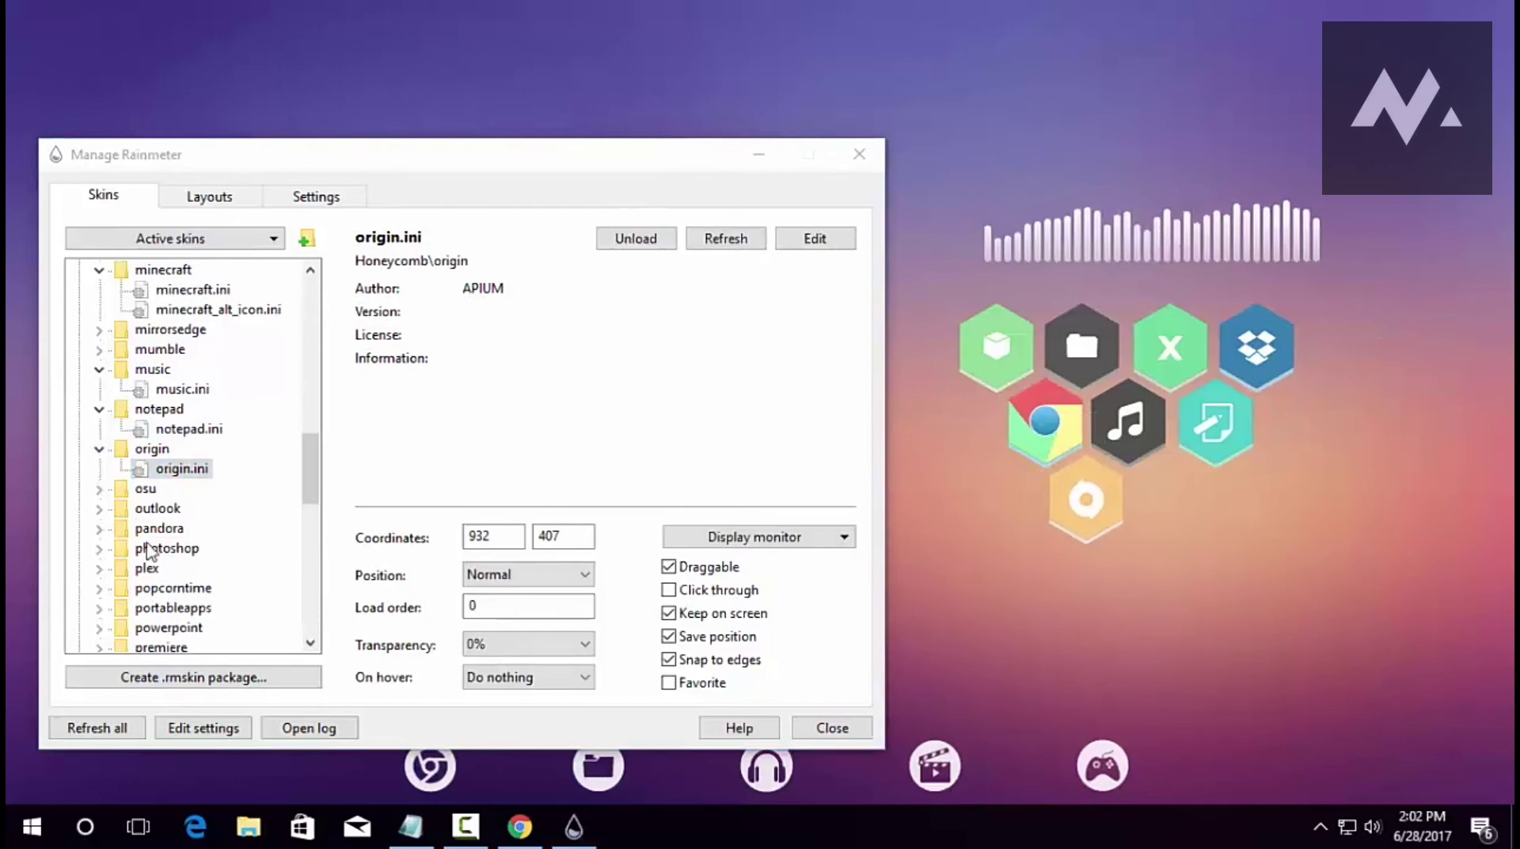
left_click(99, 507)
double_click(188, 527)
left_click_drag(63, 50, 1172, 504)
Try the Honeycomb raidcall.ini skin in the third row, to the left of the Origin hexagon.
scroll(120, 562, "down", 3)
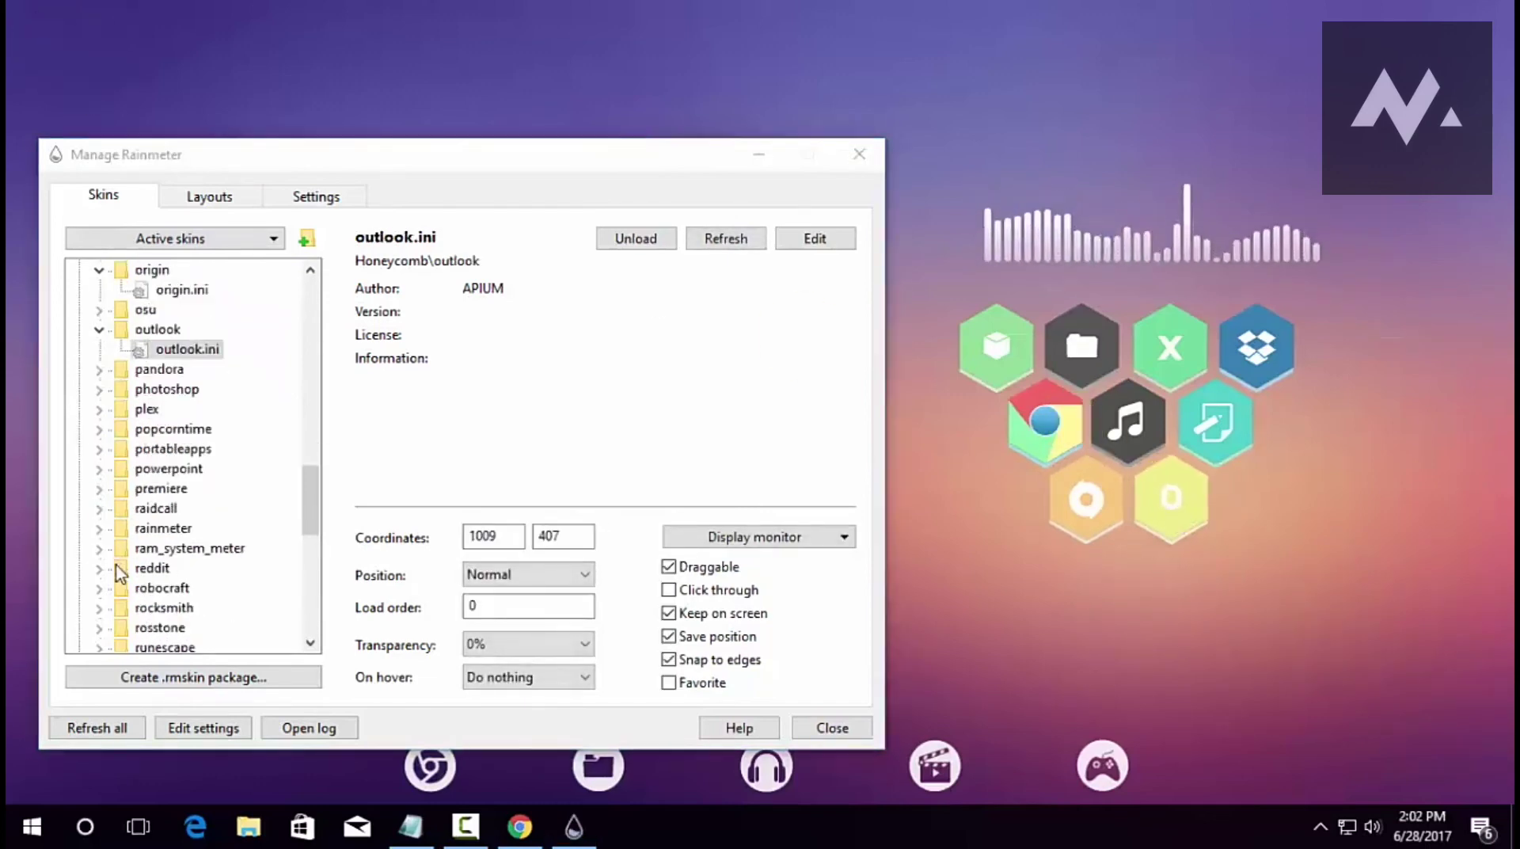
left_click(99, 507)
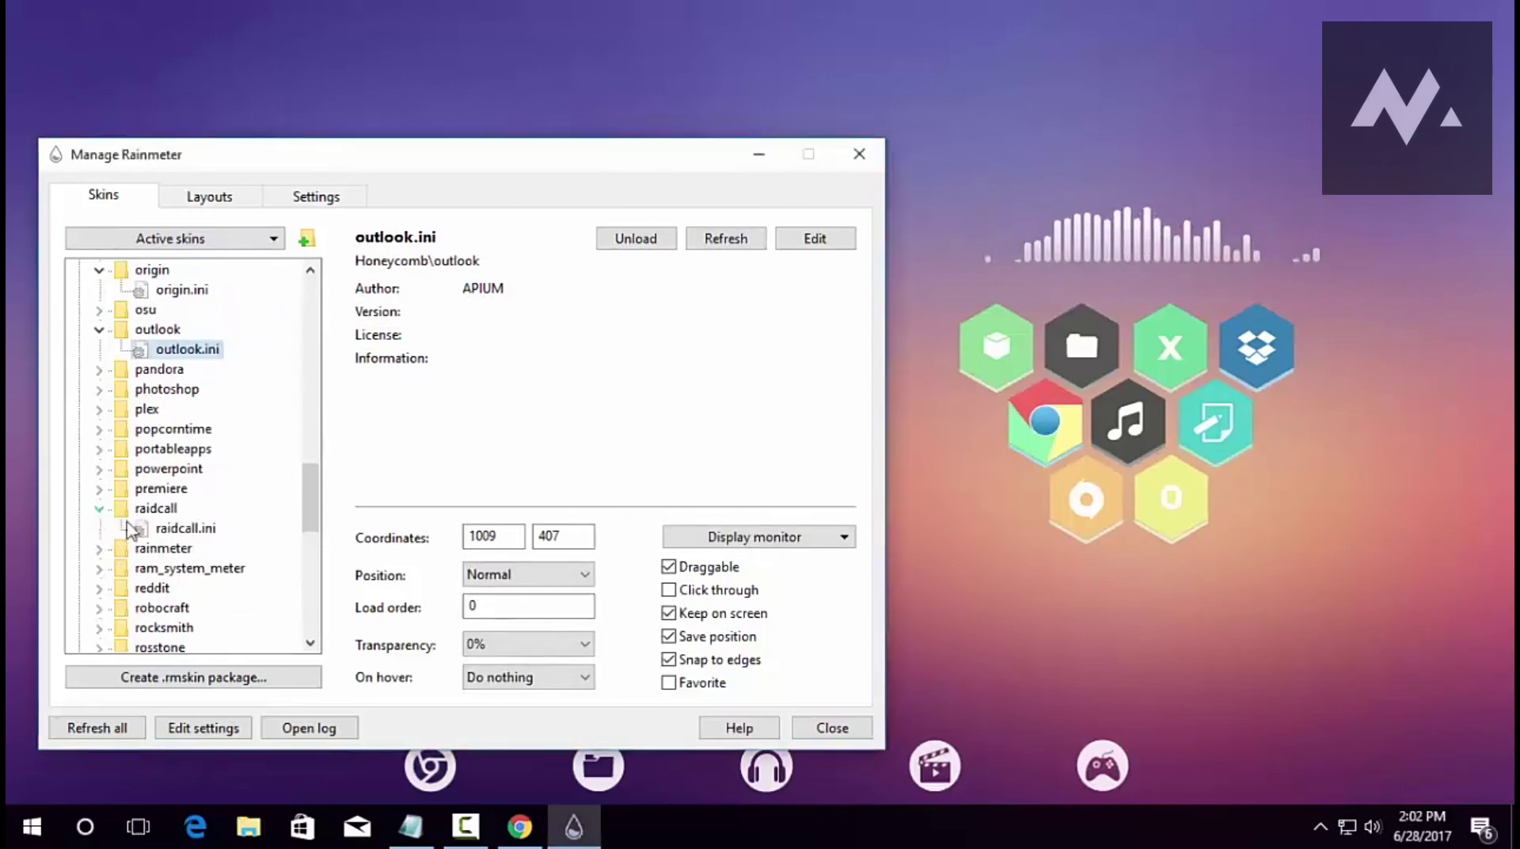
double_click(185, 528)
left_click_drag(63, 50, 993, 502)
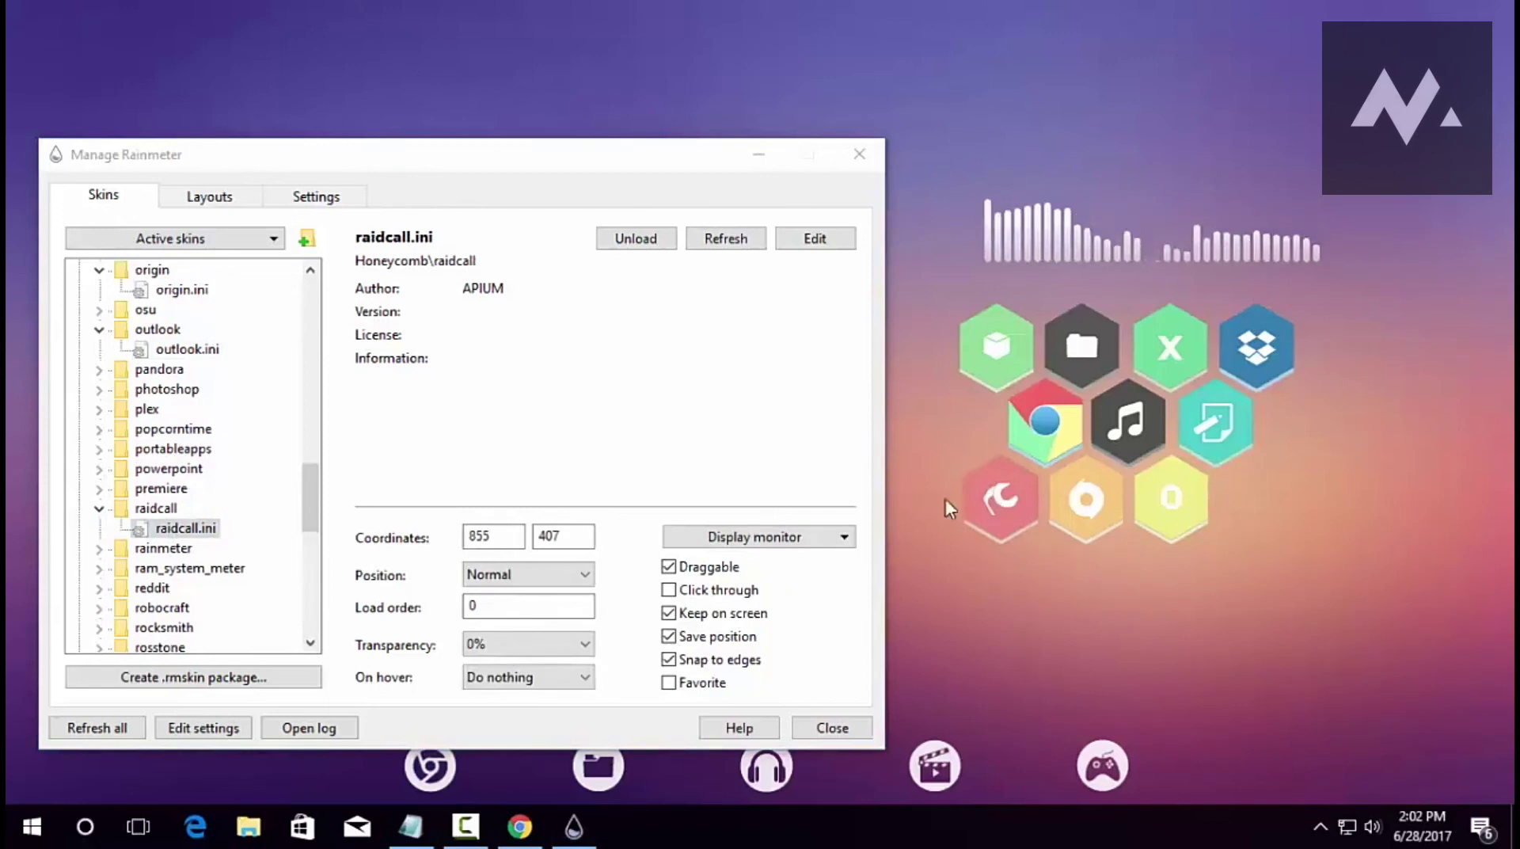
Load the Honeycomb rainmeter.ini skin and place its hexagon to the right of Outlook in the third row.
left_click(99, 568)
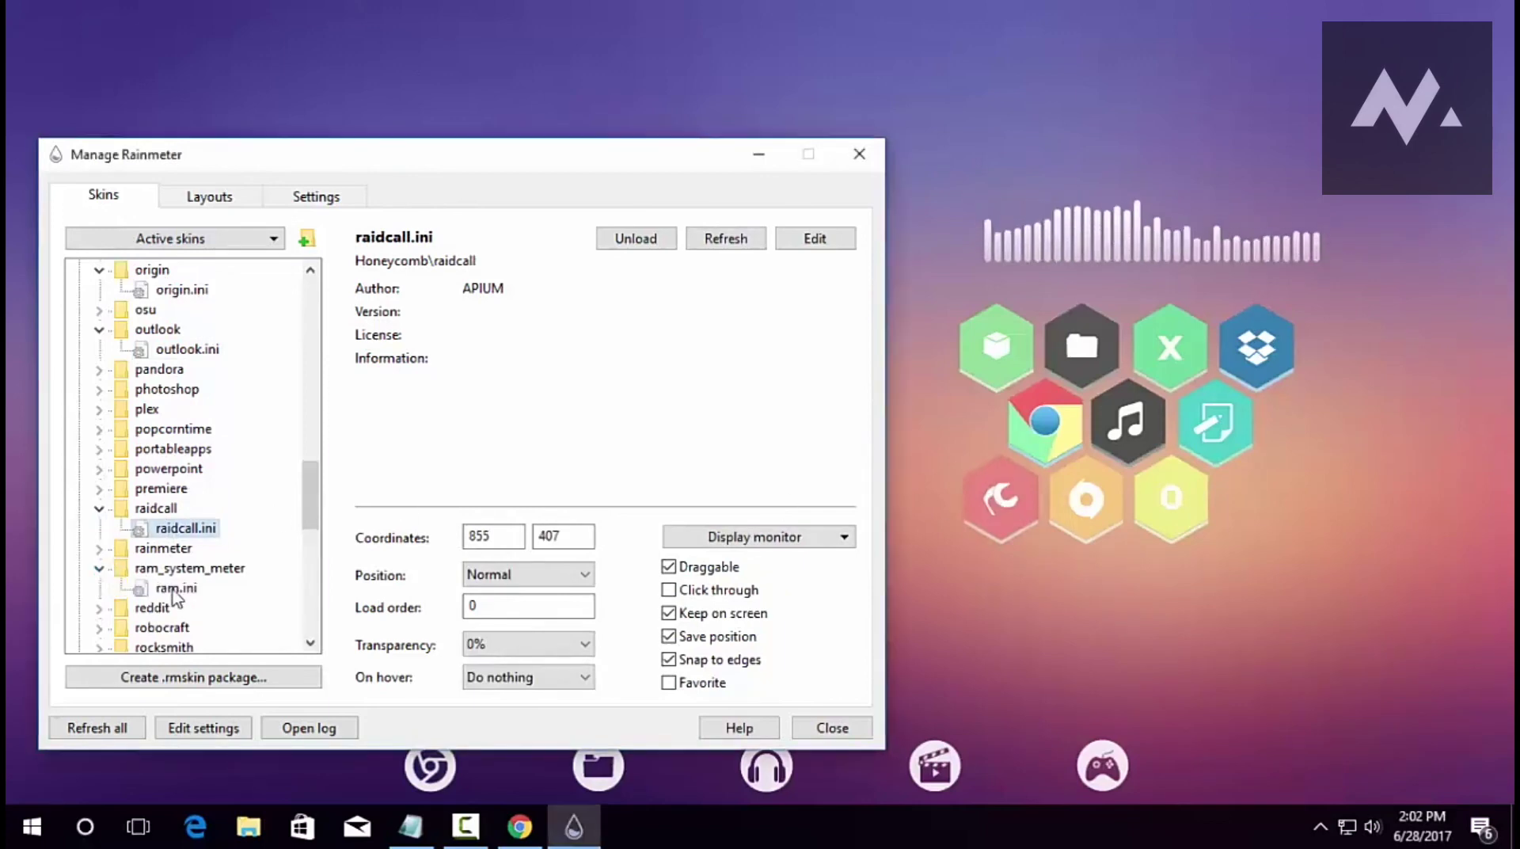
left_click(99, 548)
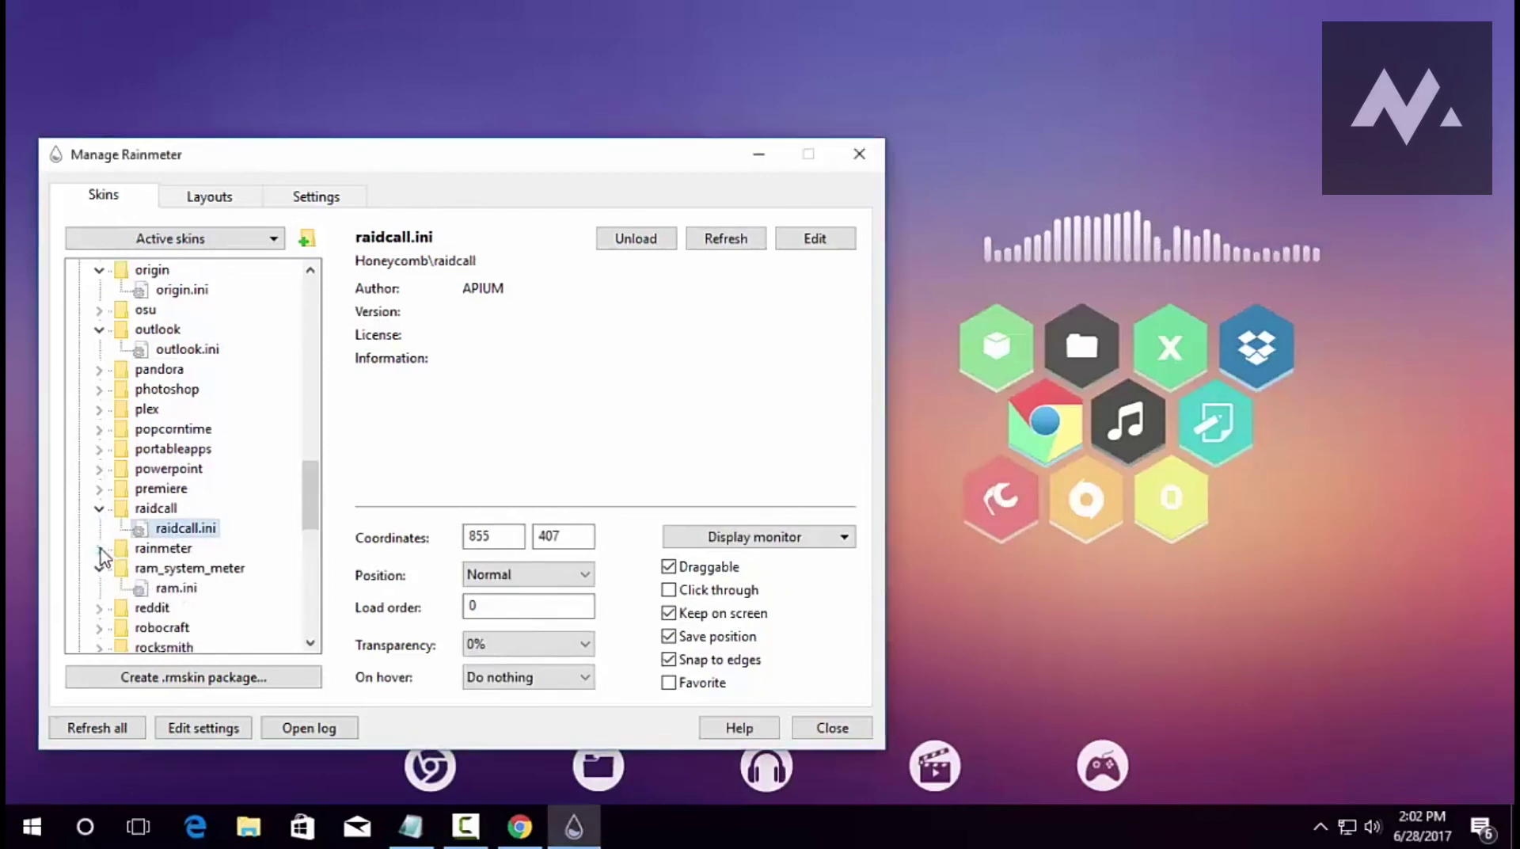
double_click(192, 568)
left_click_drag(57, 51, 1272, 491)
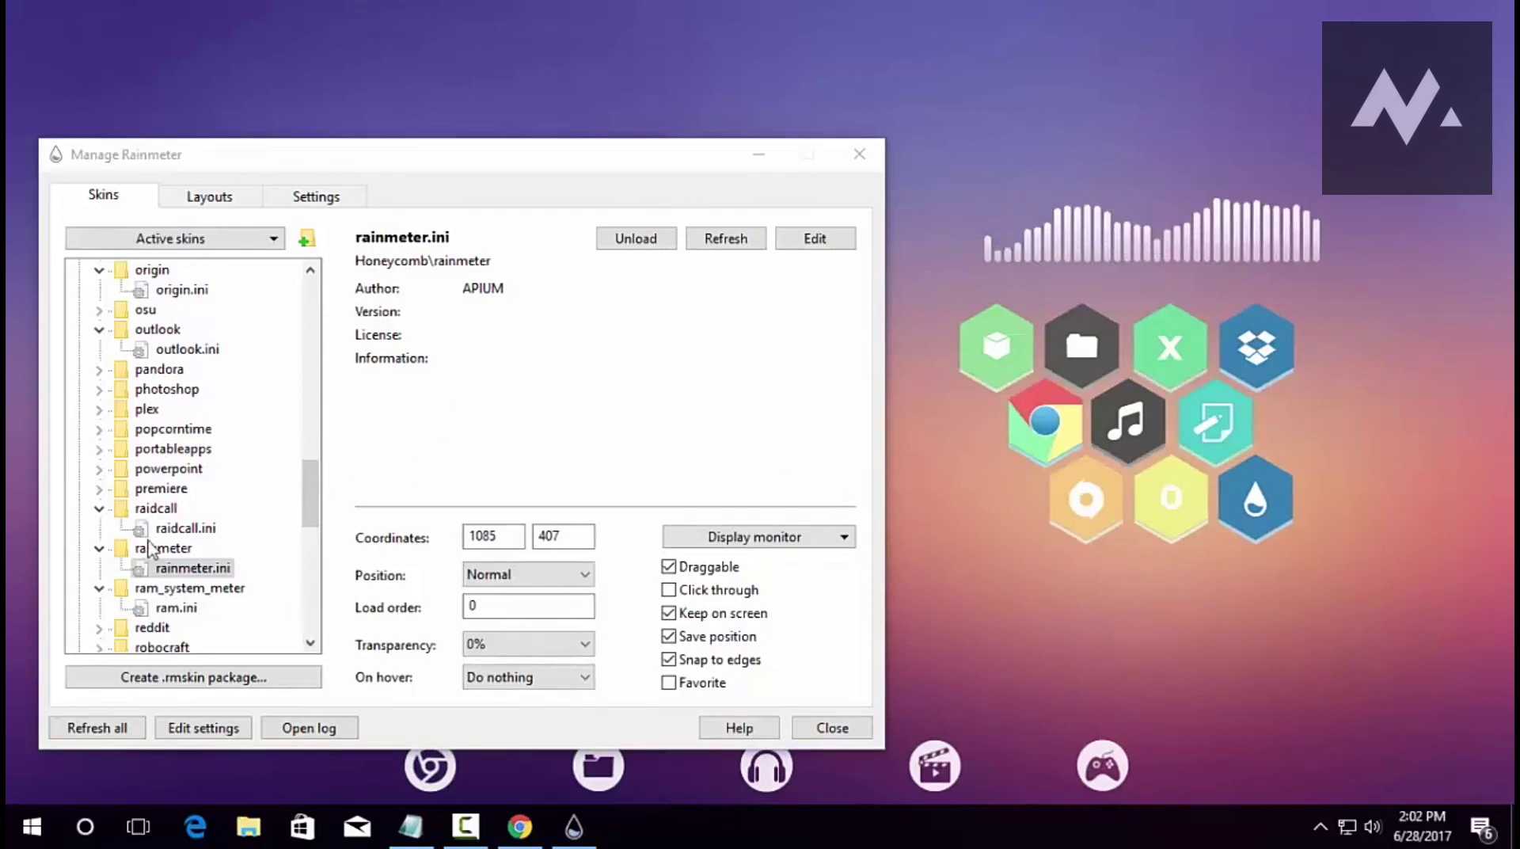
Try the Honeycomb rosstone.ini skin to the left of the Origin hexagon and unload it again.
scroll(149, 546, "down", 4)
left_click(150, 449)
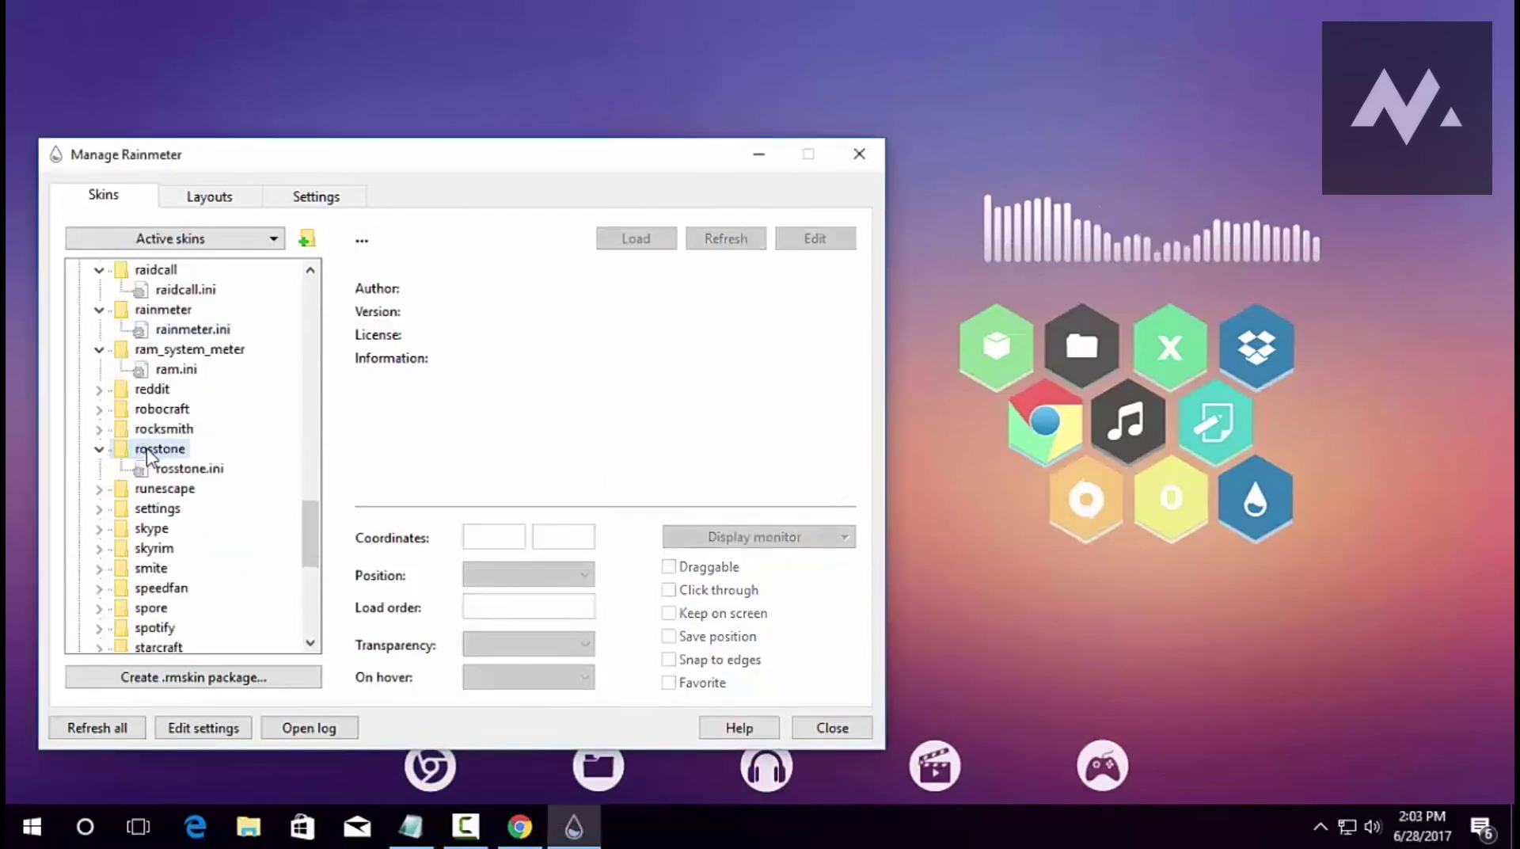
double_click(190, 468)
left_click_drag(54, 50, 1009, 511)
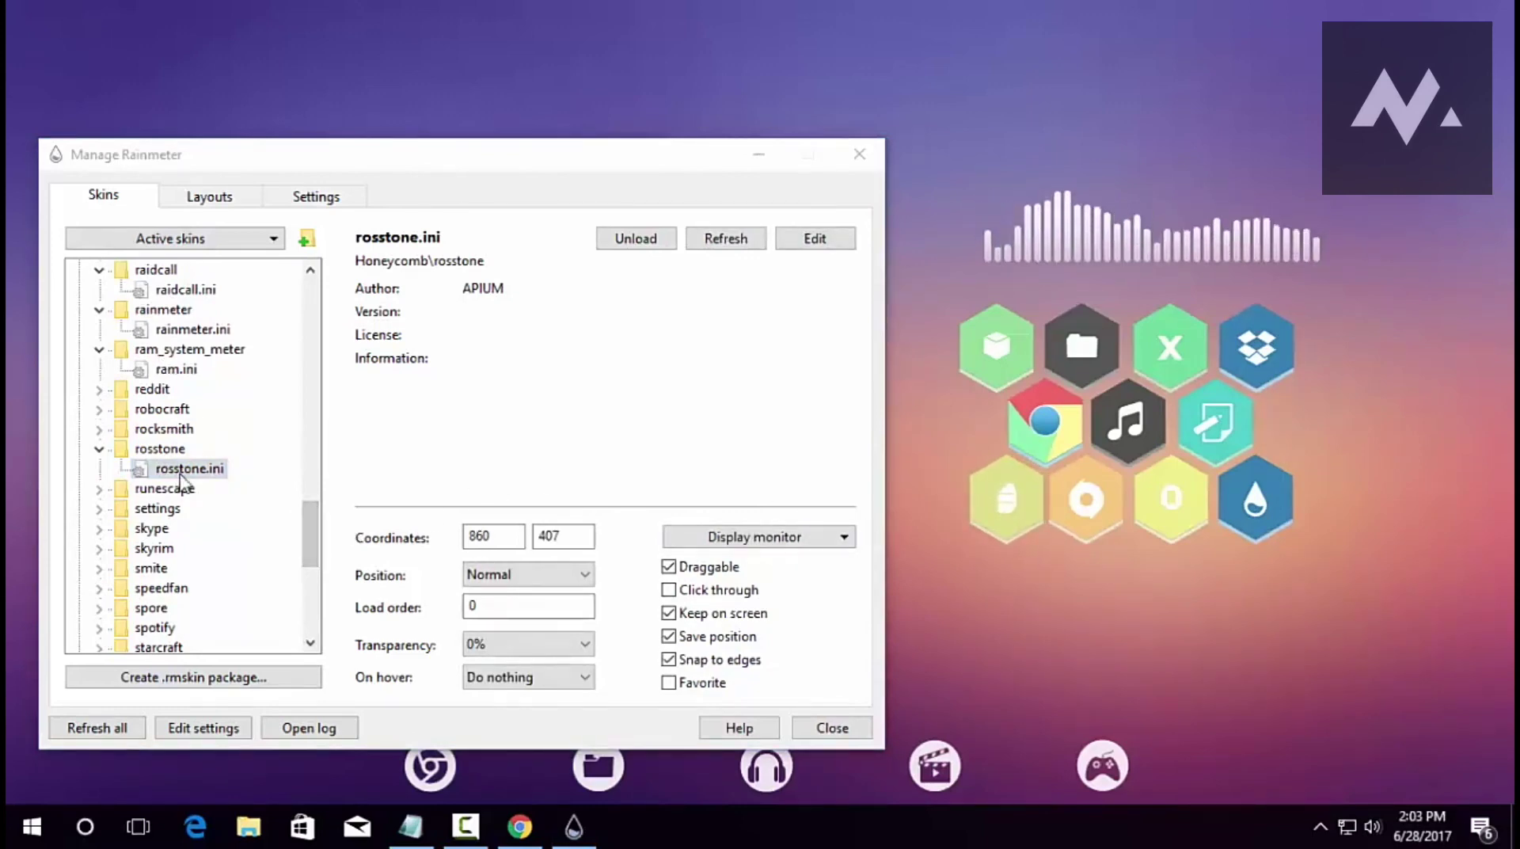
right_click(1006, 501)
left_click(1079, 750)
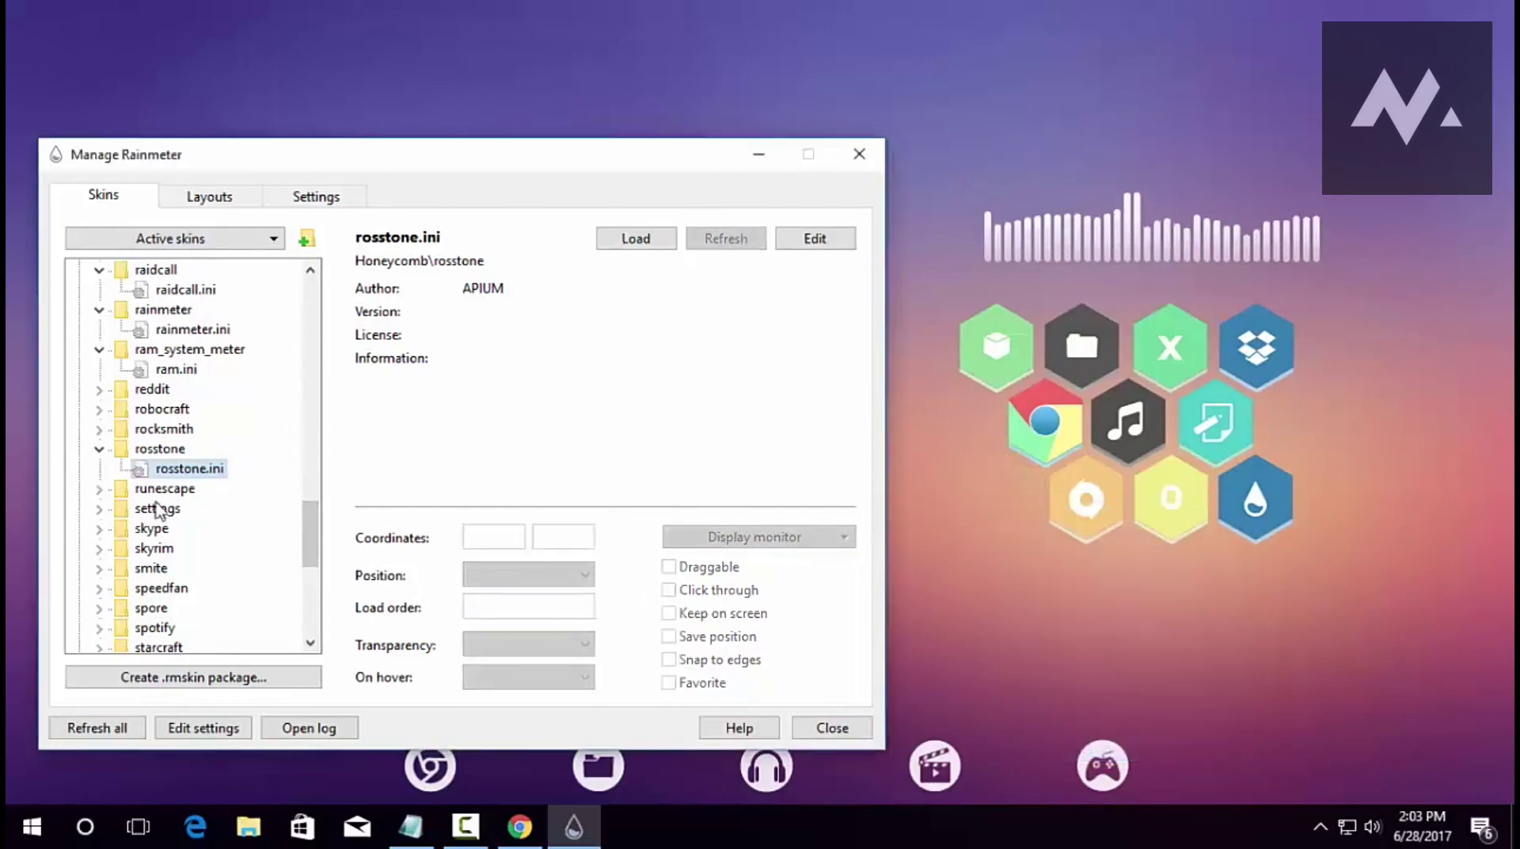
Load the Honeycomb spotify.ini skin, place it to the left of the Origin hexagon, and close the Manage Rainmeter window.
left_click(99, 628)
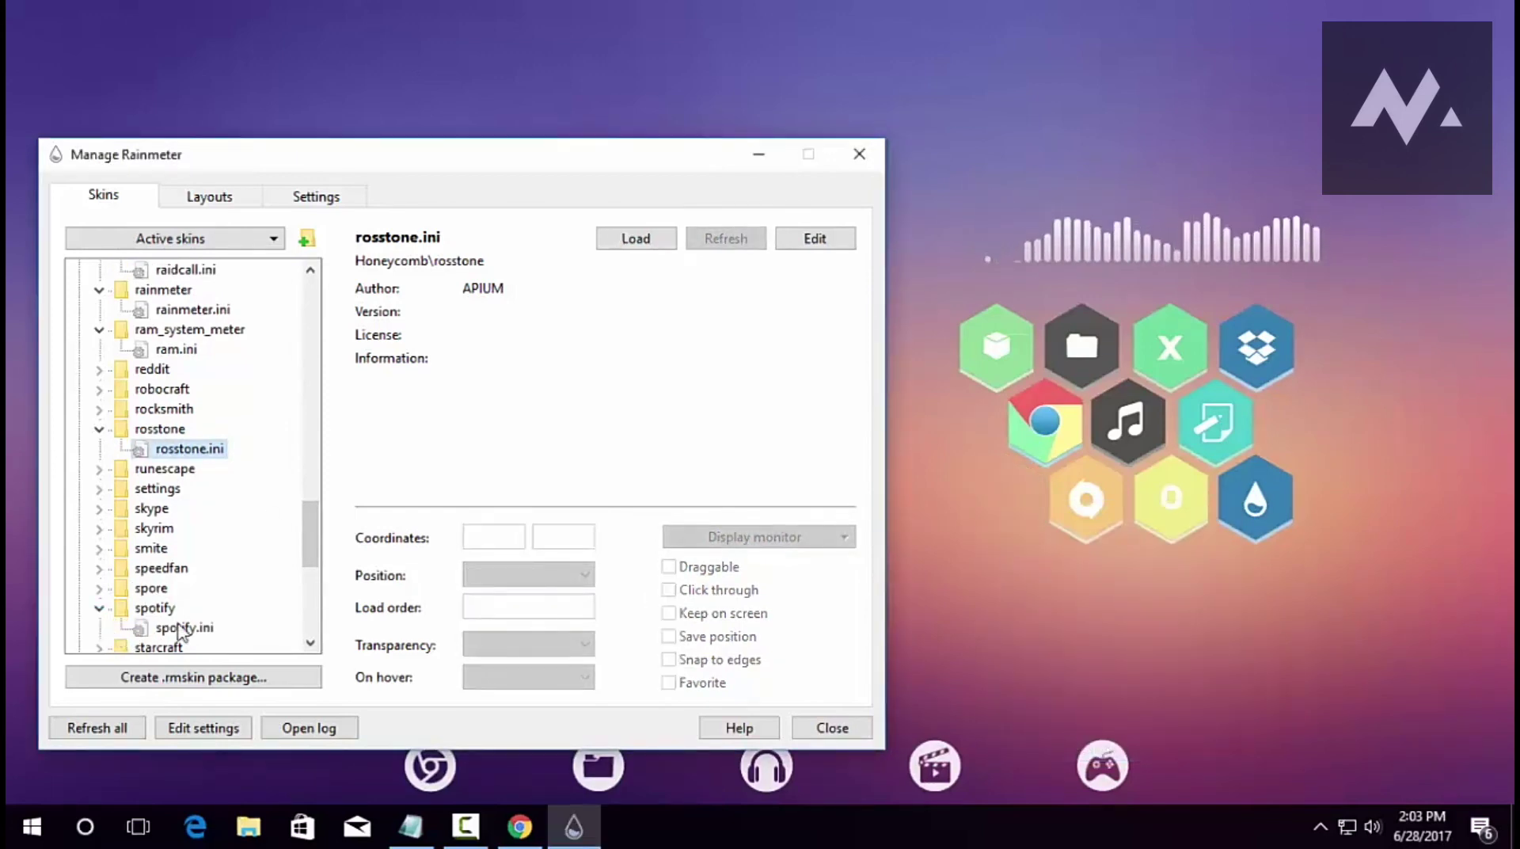
double_click(181, 628)
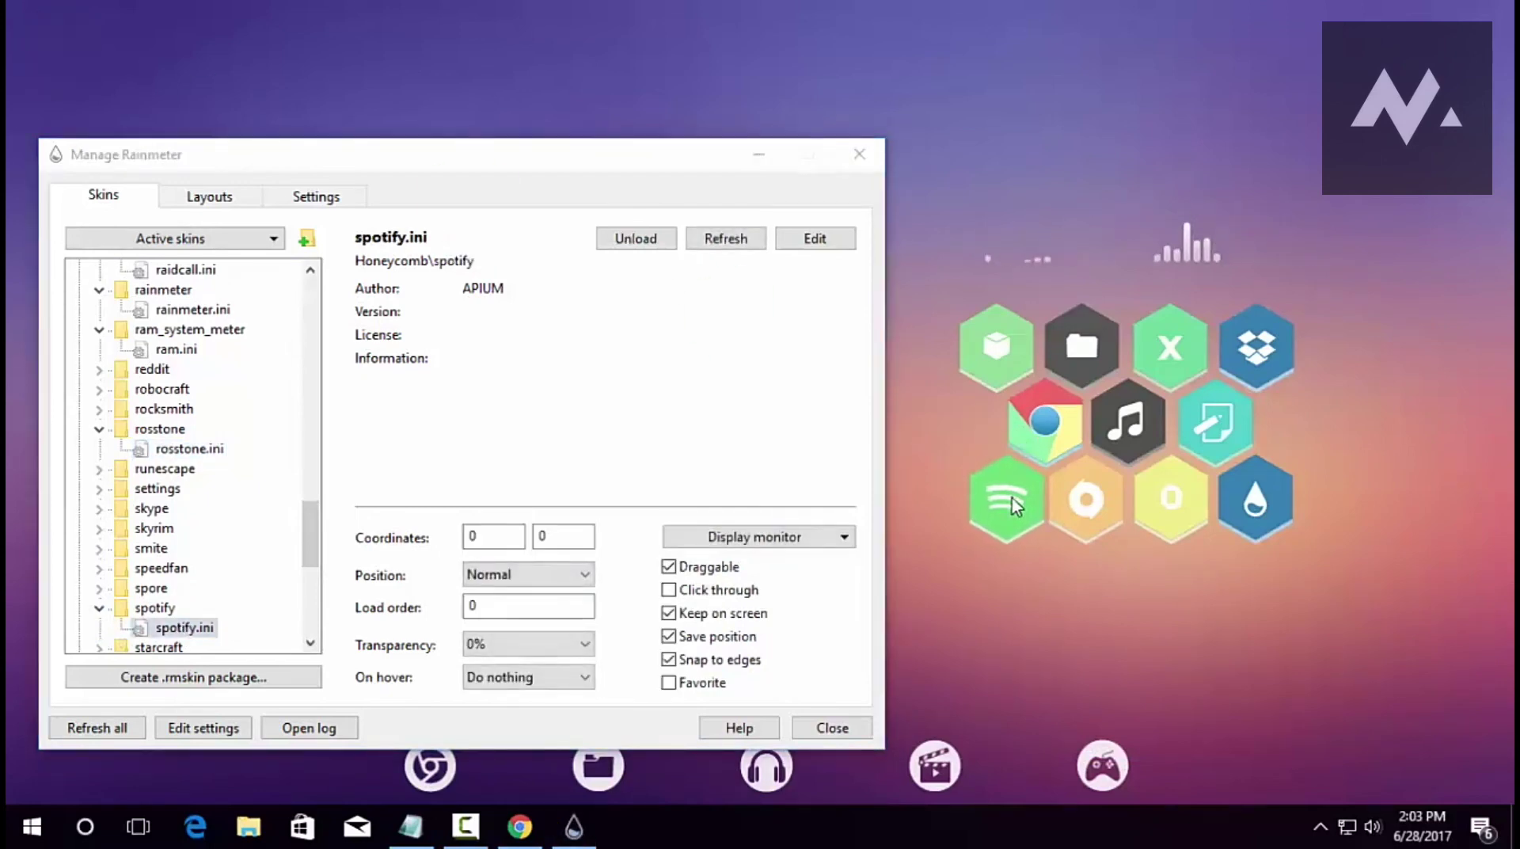
left_click(859, 155)
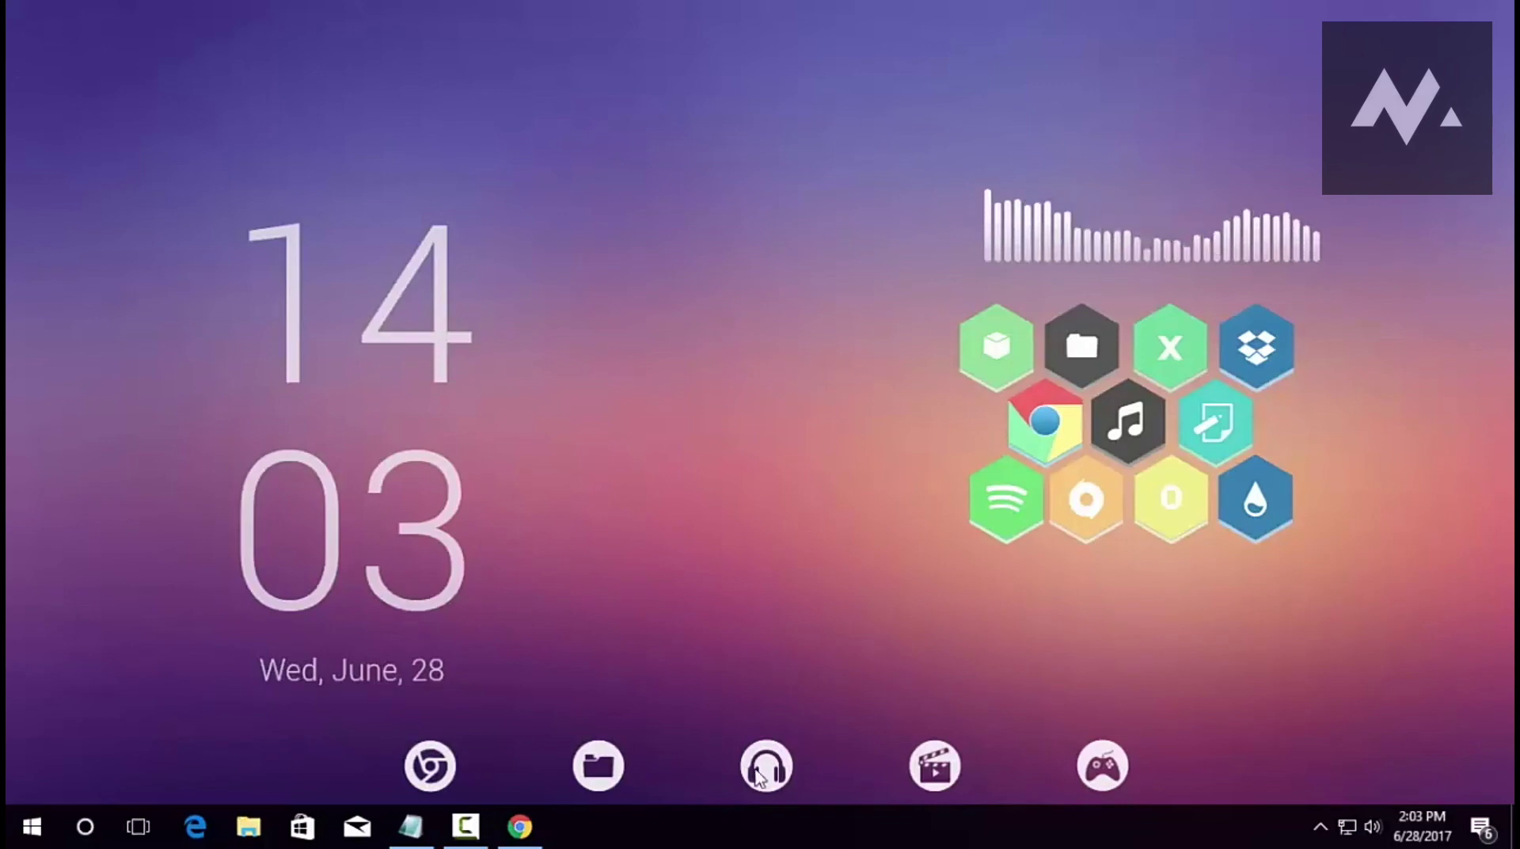
Turn on automatic hiding of the taskbar in desktop mode and close the taskbar settings.
right_click(768, 835)
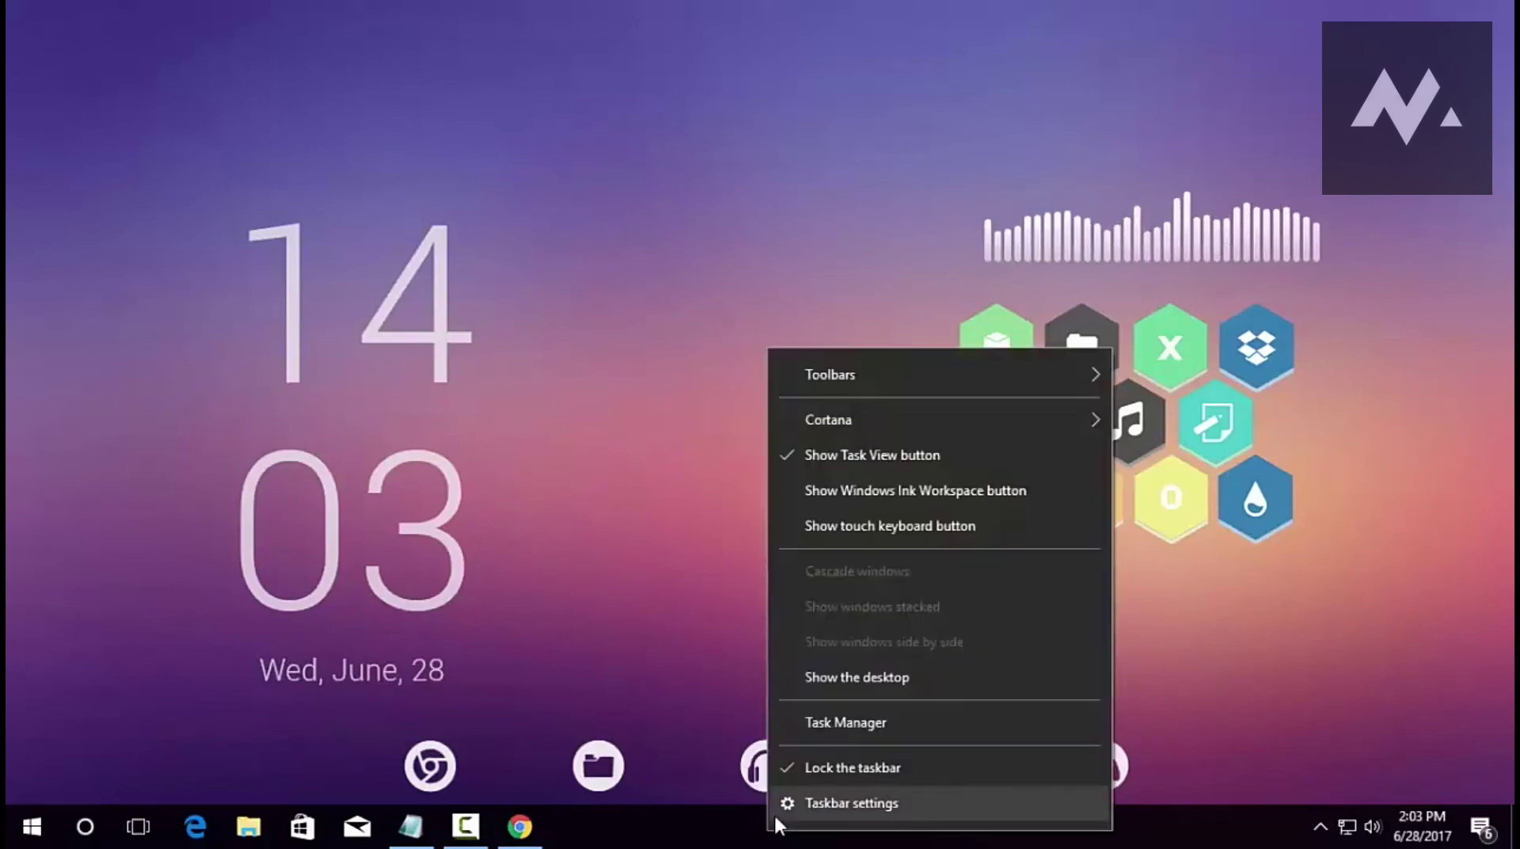
left_click(889, 805)
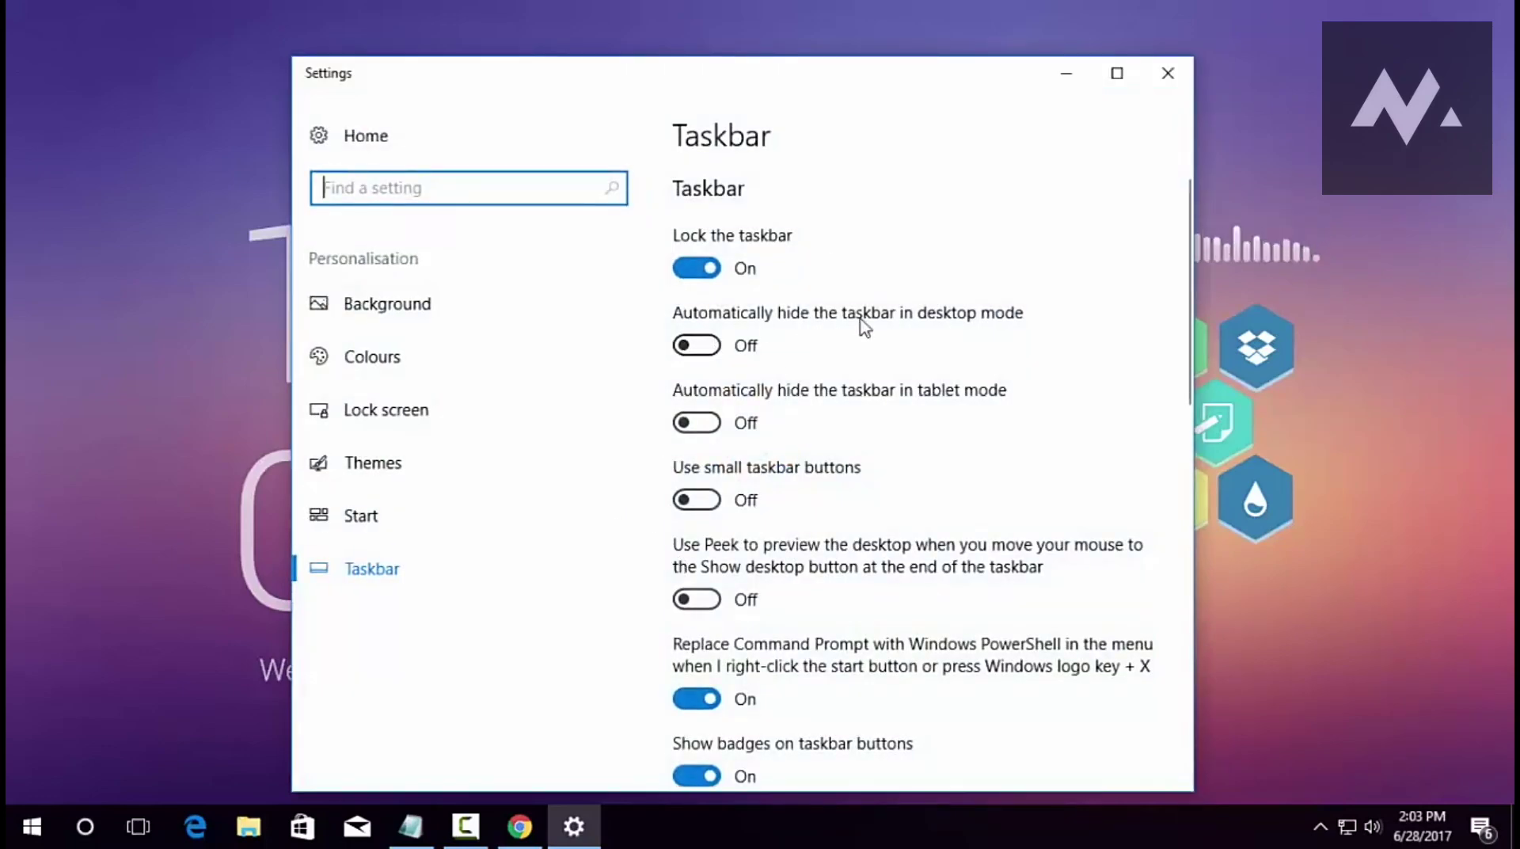
left_click(715, 346)
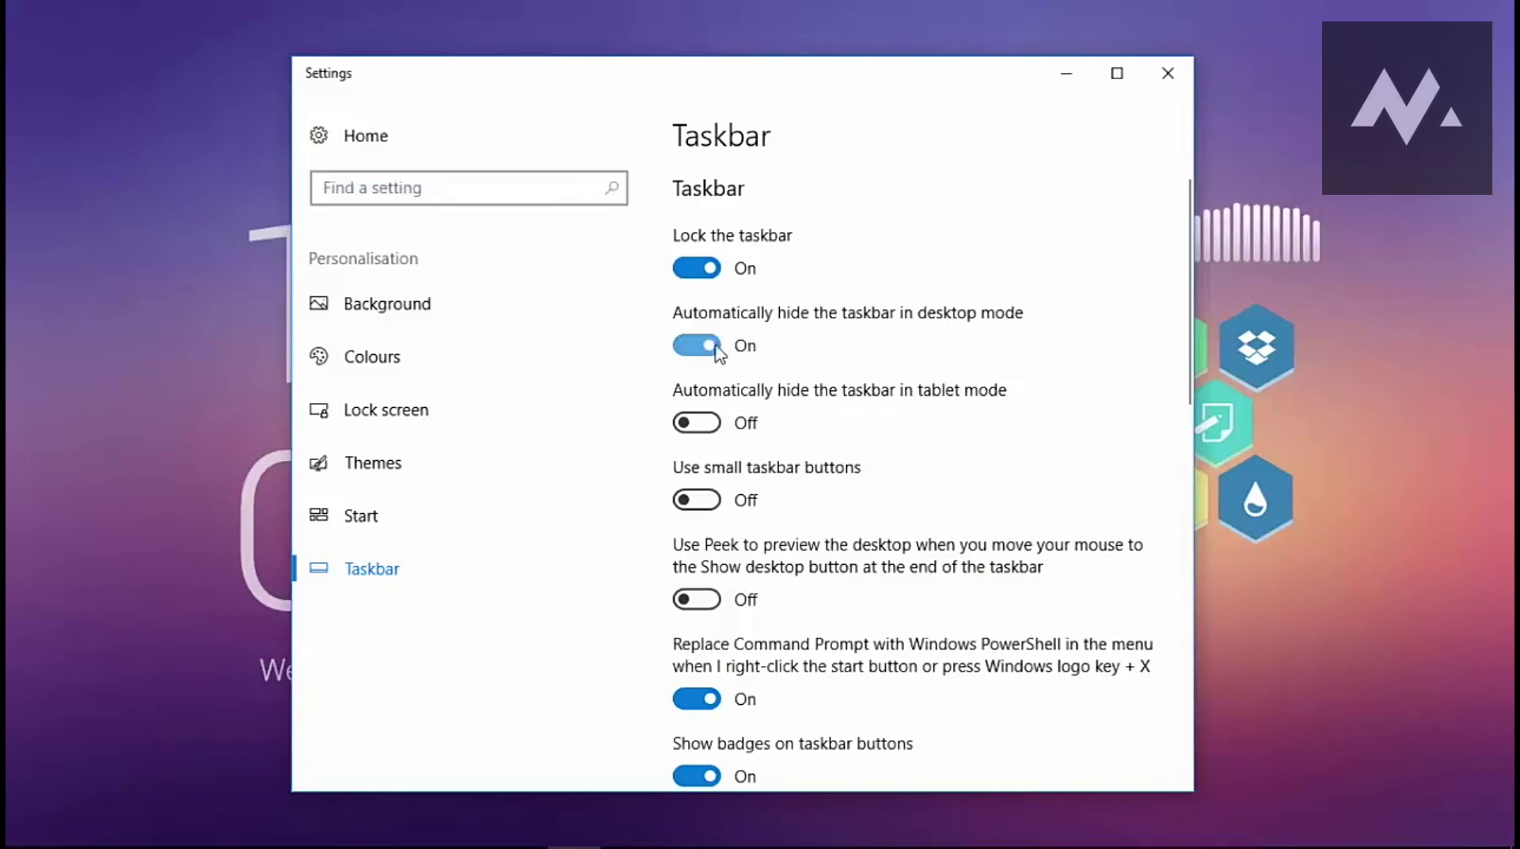
left_click(1166, 74)
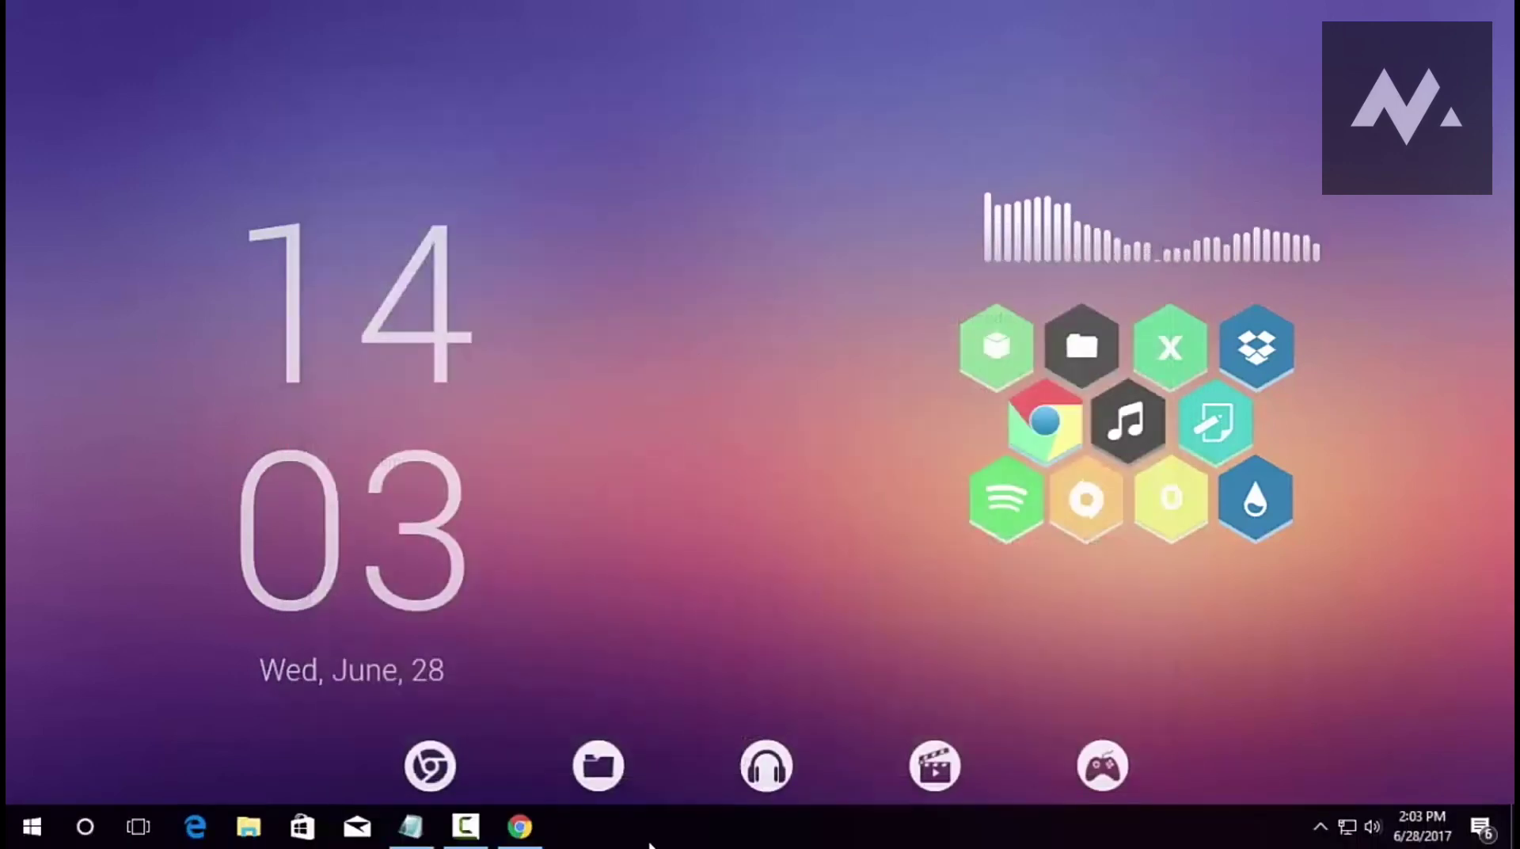